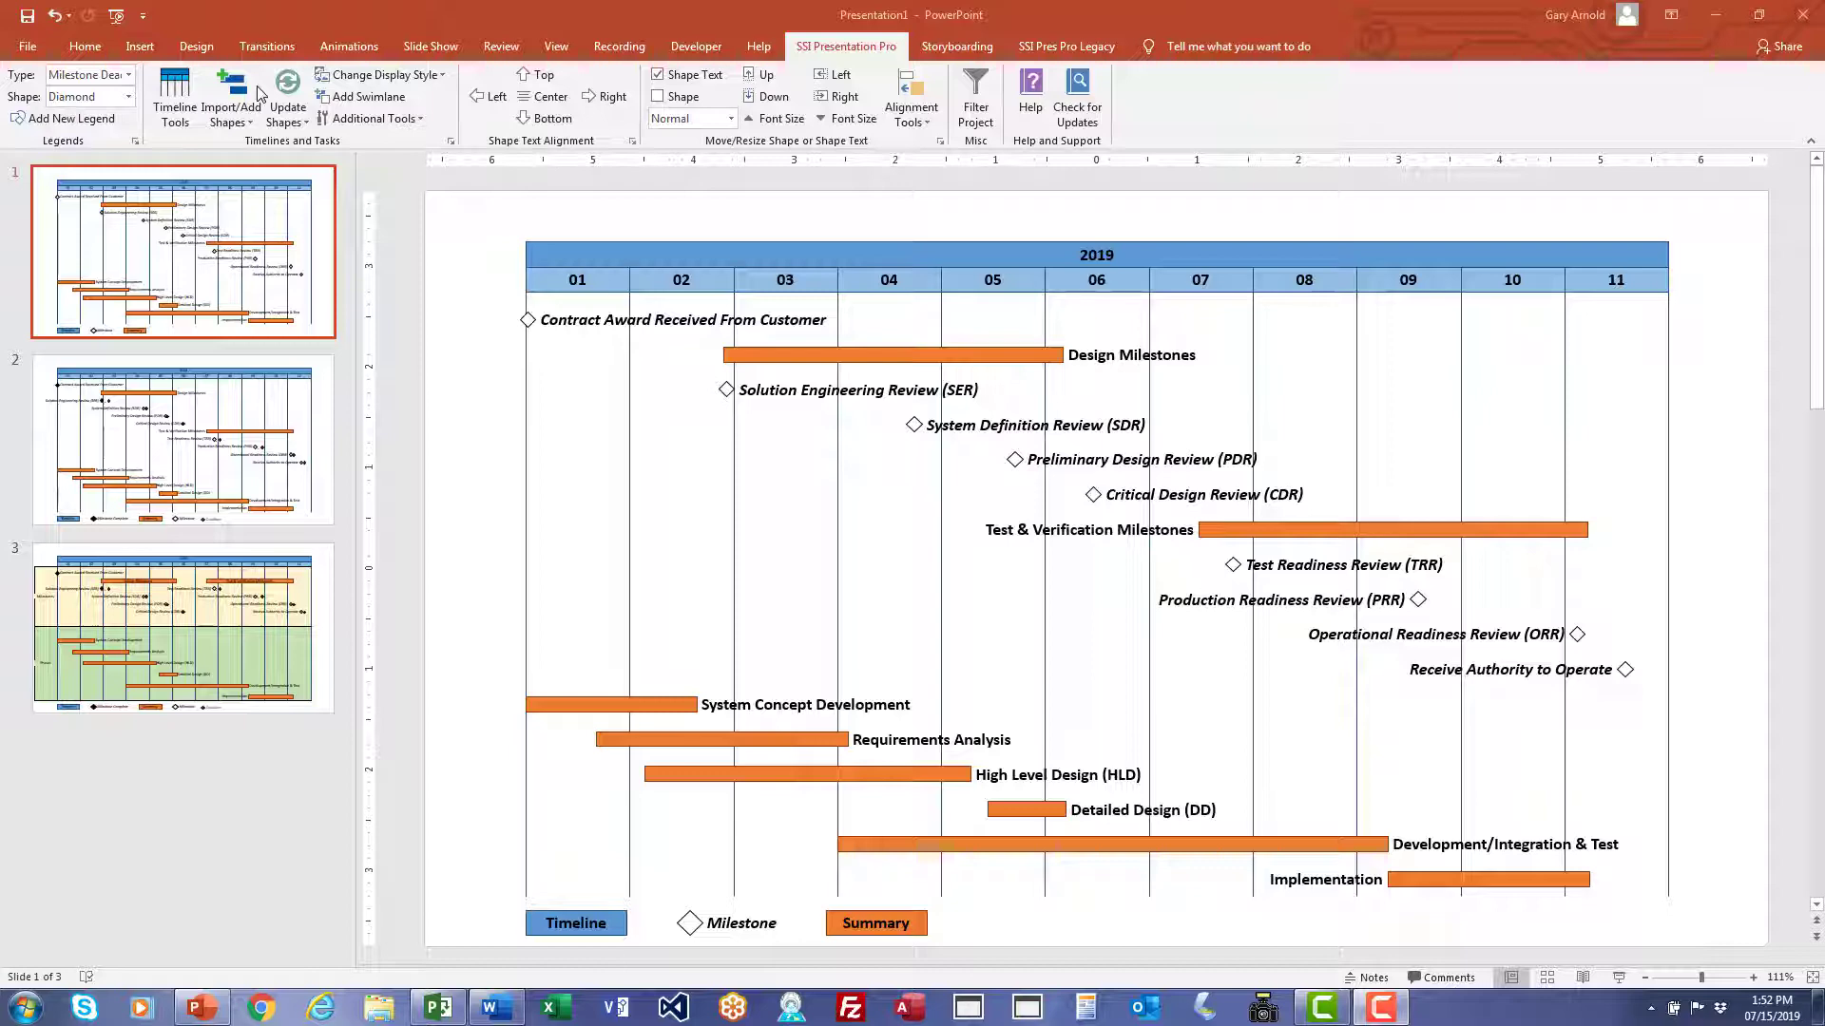
# Step: View the second example timeline slide in PowerPoint
pyautogui.click(328, 416)
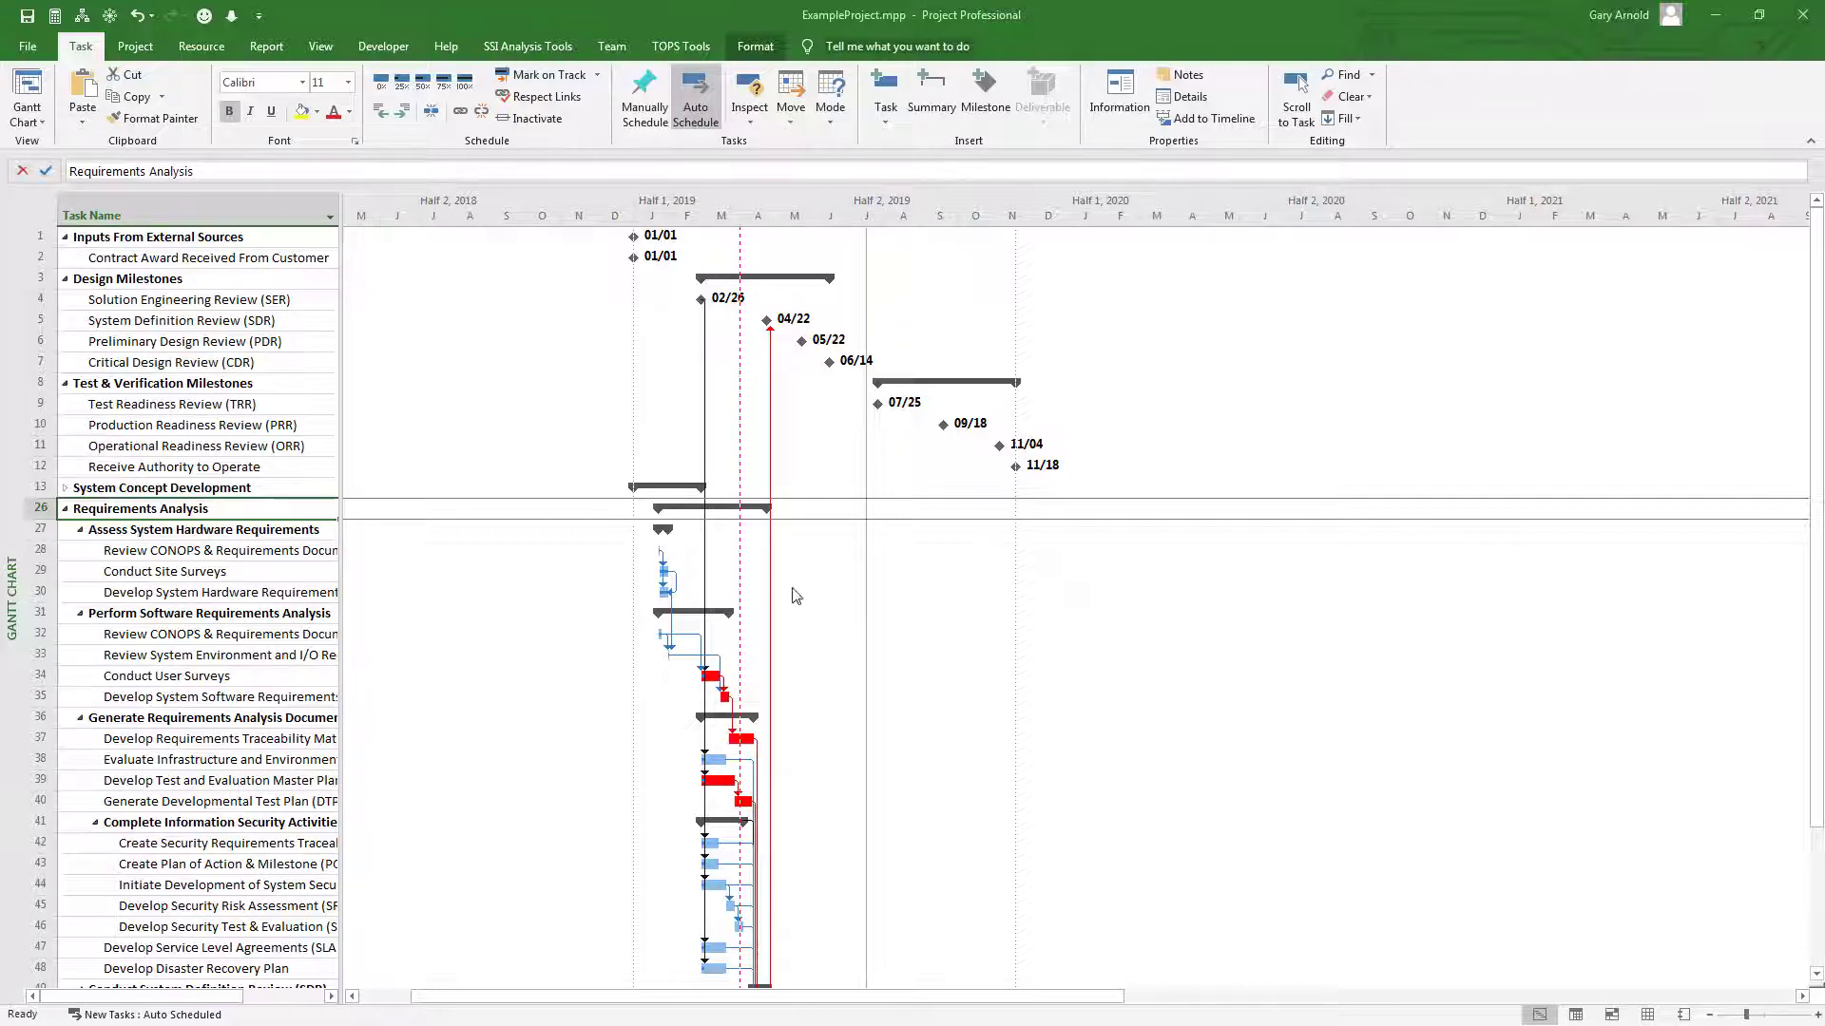
# Step: Collapse Requirements Analysis, select tasks Contract Award through Implementation, and bring PowerPoint alongside
pyautogui.click(66, 509)
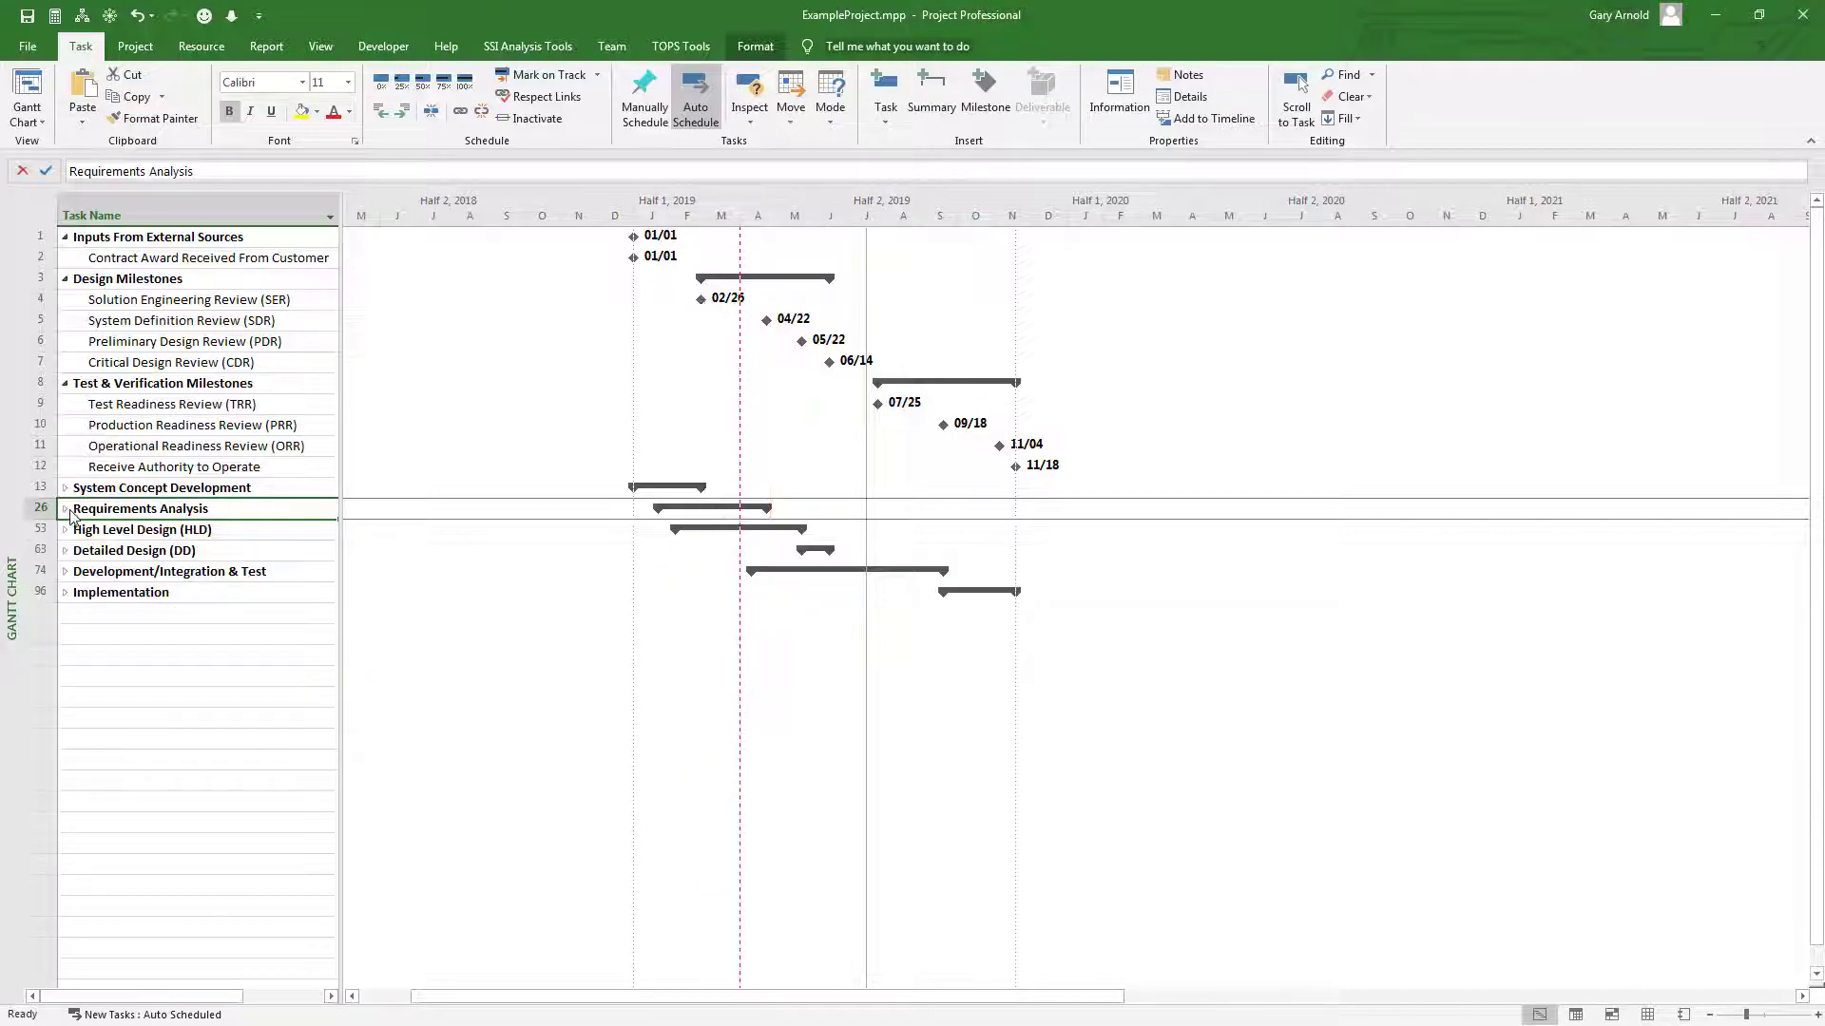
pyautogui.click(249, 260)
pyautogui.moveTo(244, 280); pyautogui.dragTo(189, 591)
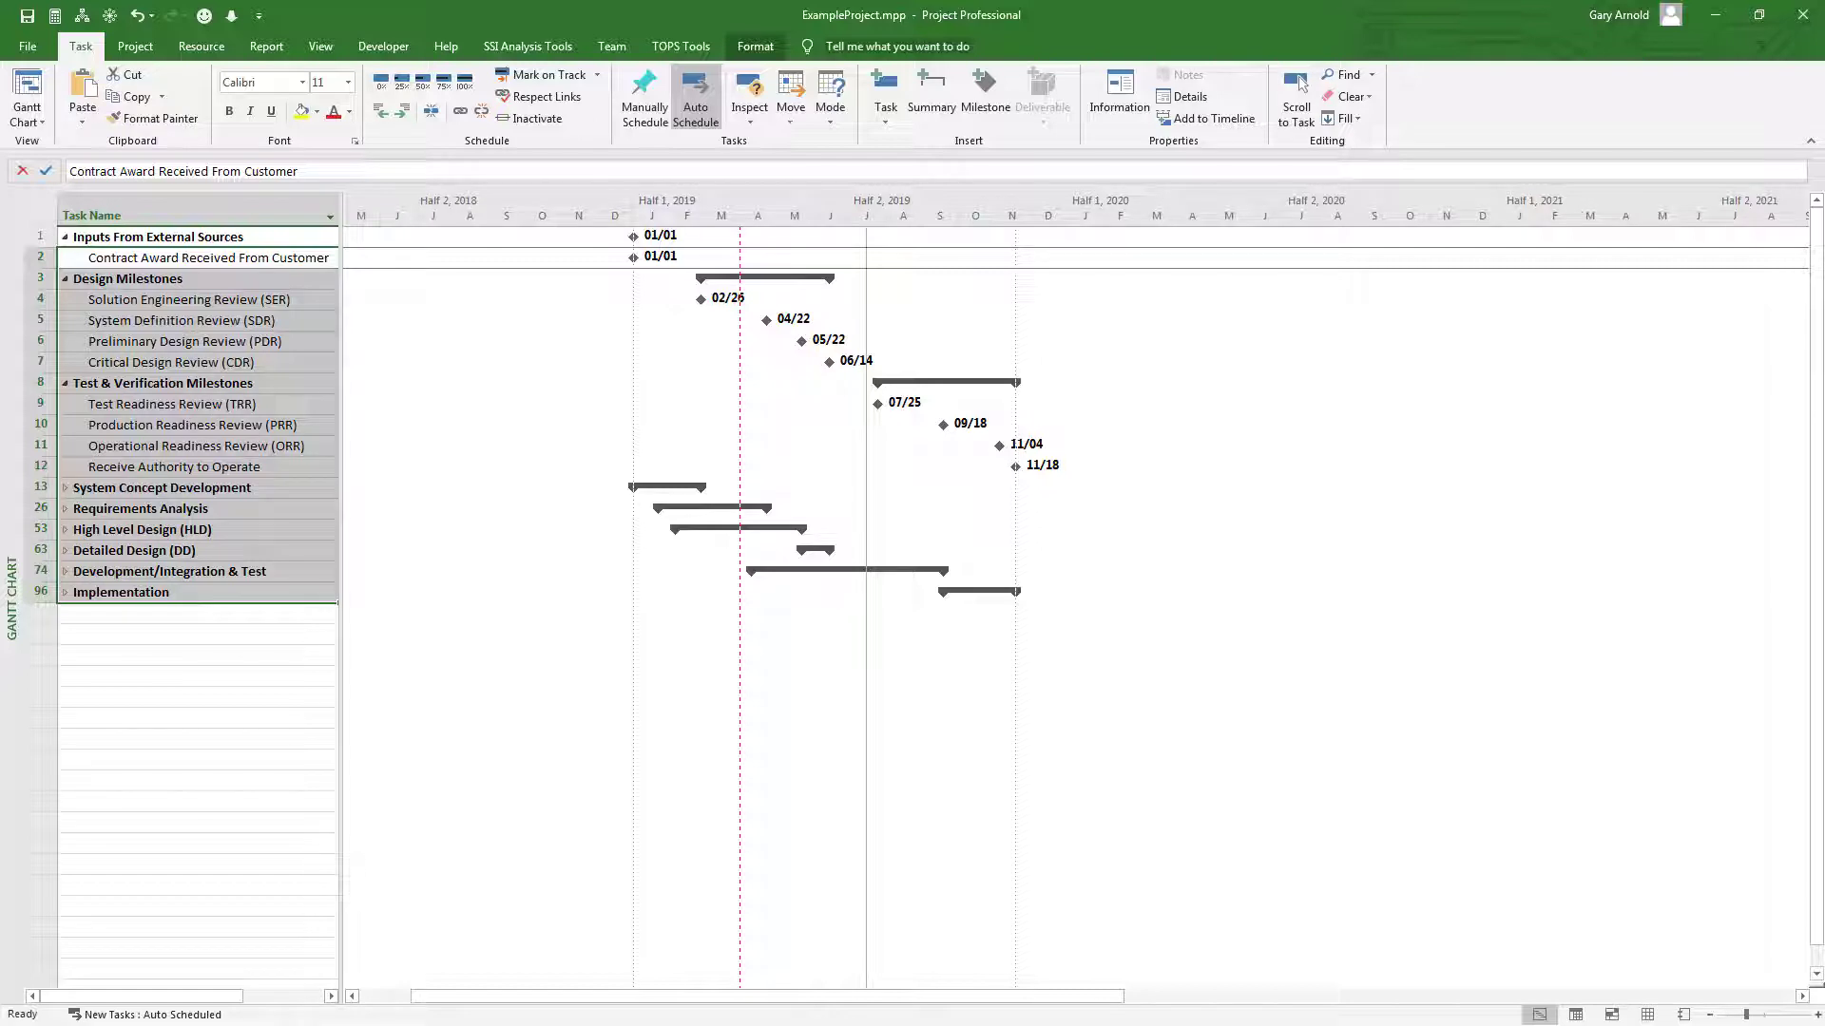
pyautogui.hotkey('alt', 'Tab')
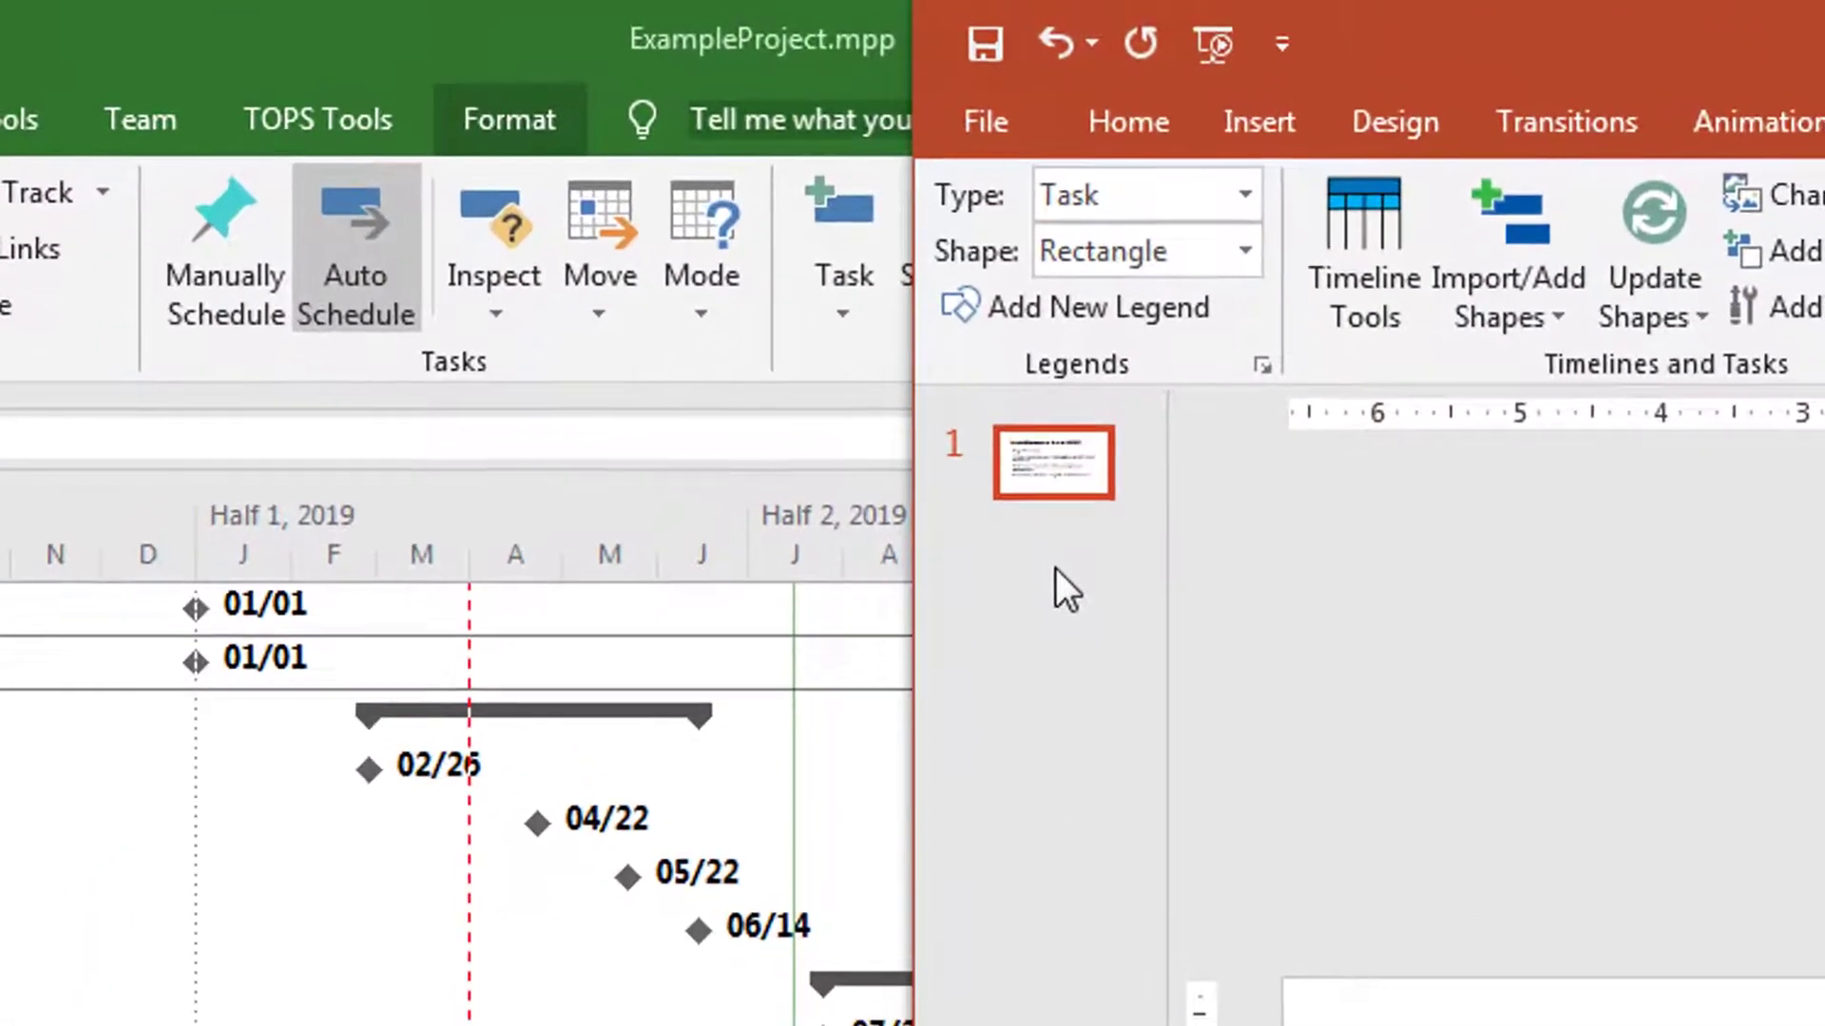
# Step: Insert a new slide after slide 1 and delete its title and content placeholders
pyautogui.rightClick(1057, 570)
pyautogui.click(1207, 747)
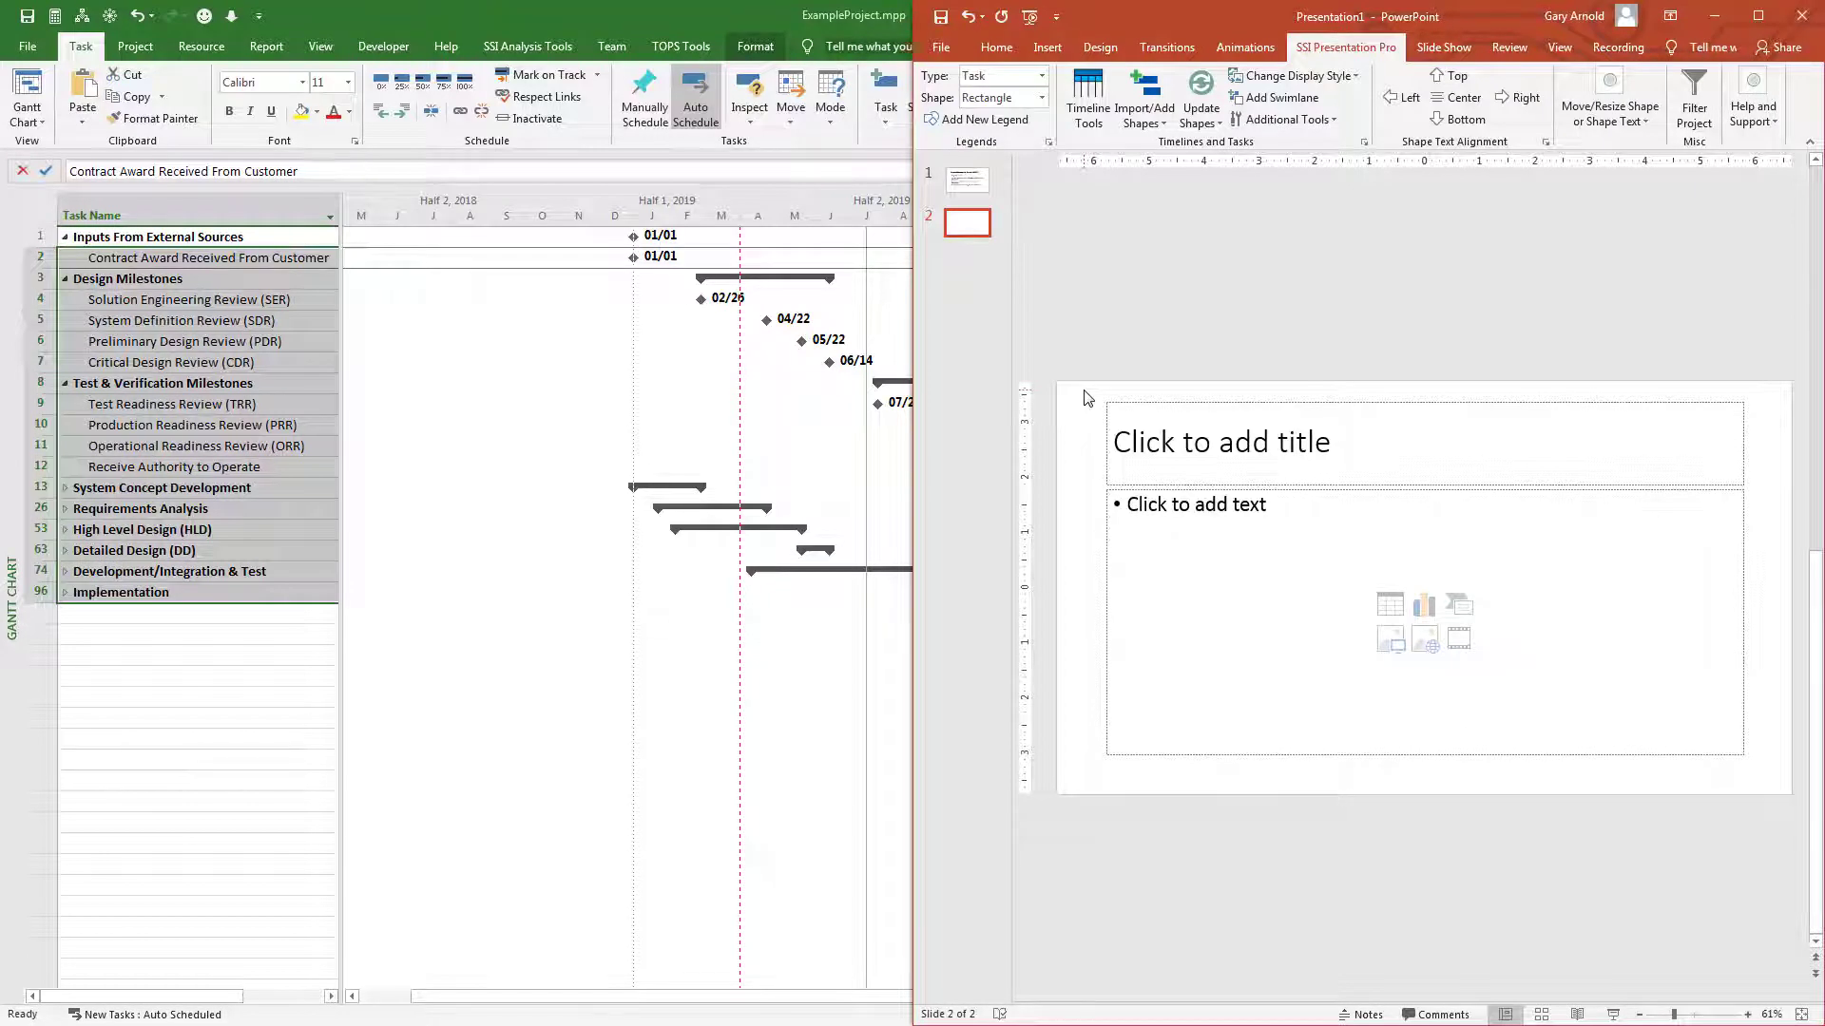
pyautogui.moveTo(1084, 391); pyautogui.dragTo(1775, 768)
pyautogui.press('Delete')
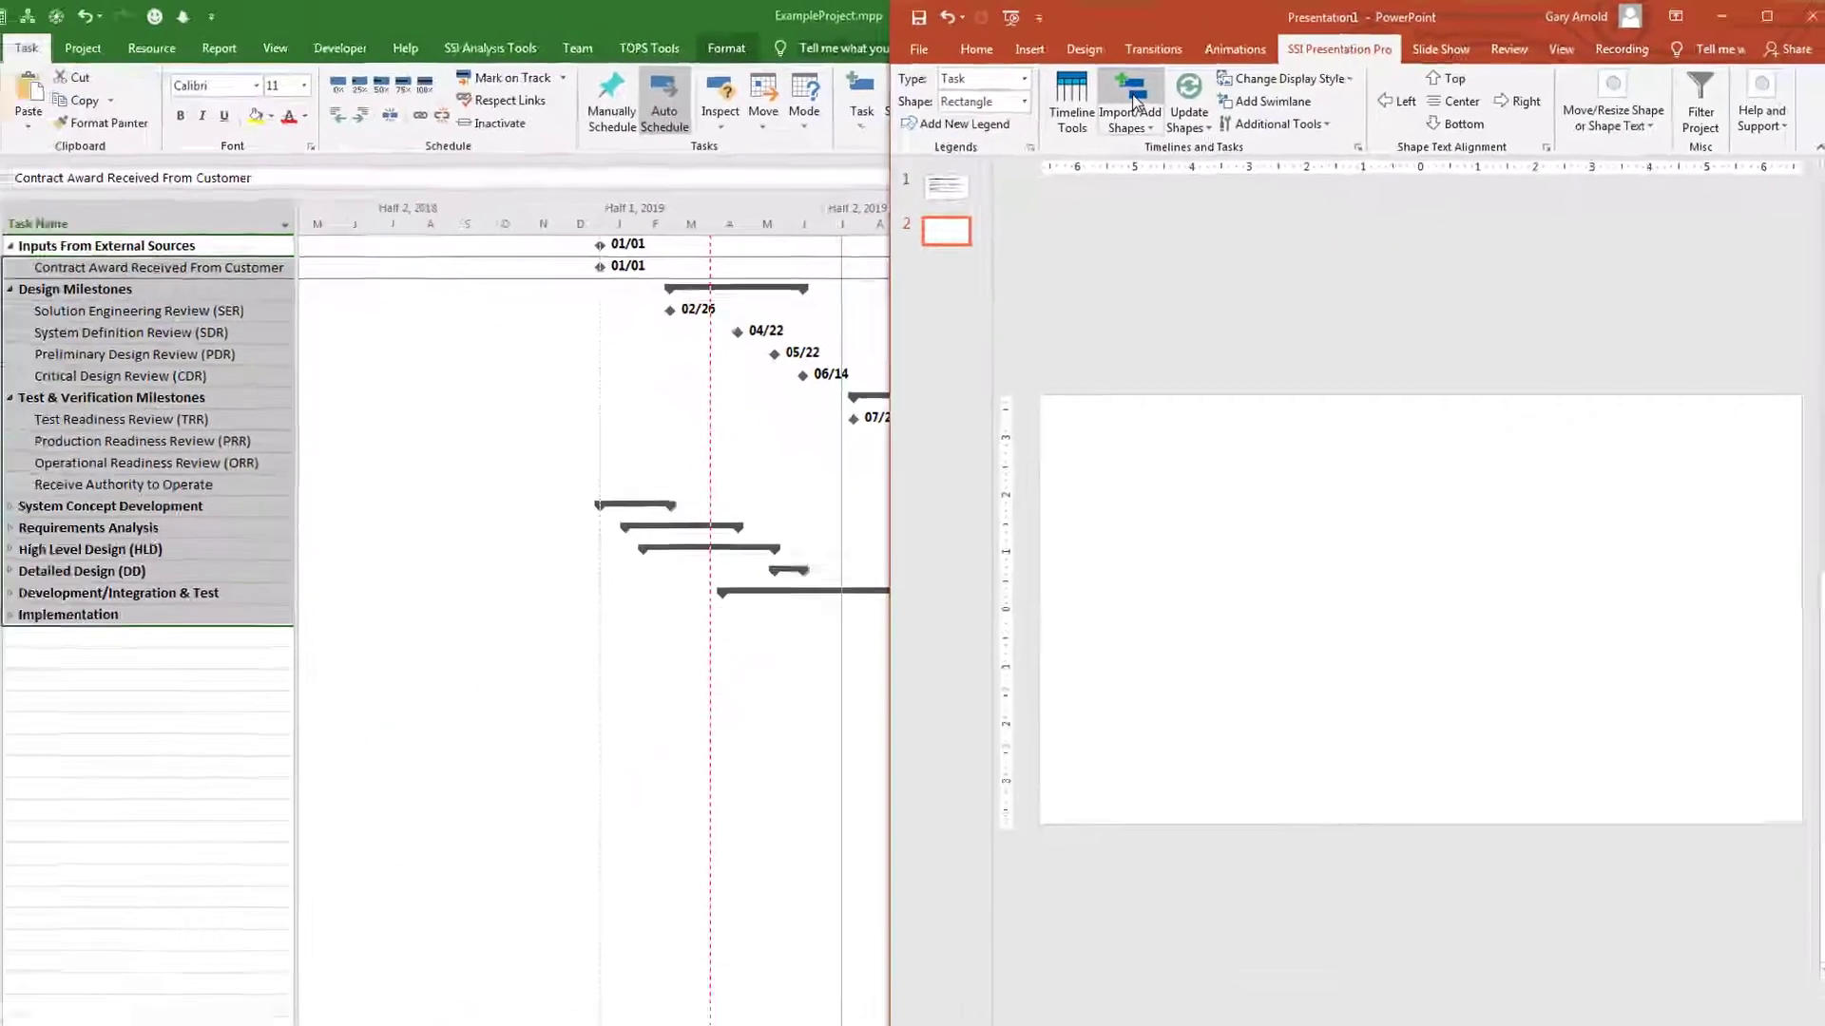
# Step: Import the selected Project tasks onto slide 2 as a 2019 timeline with SSI Presentation Pro
pyautogui.click(1137, 101)
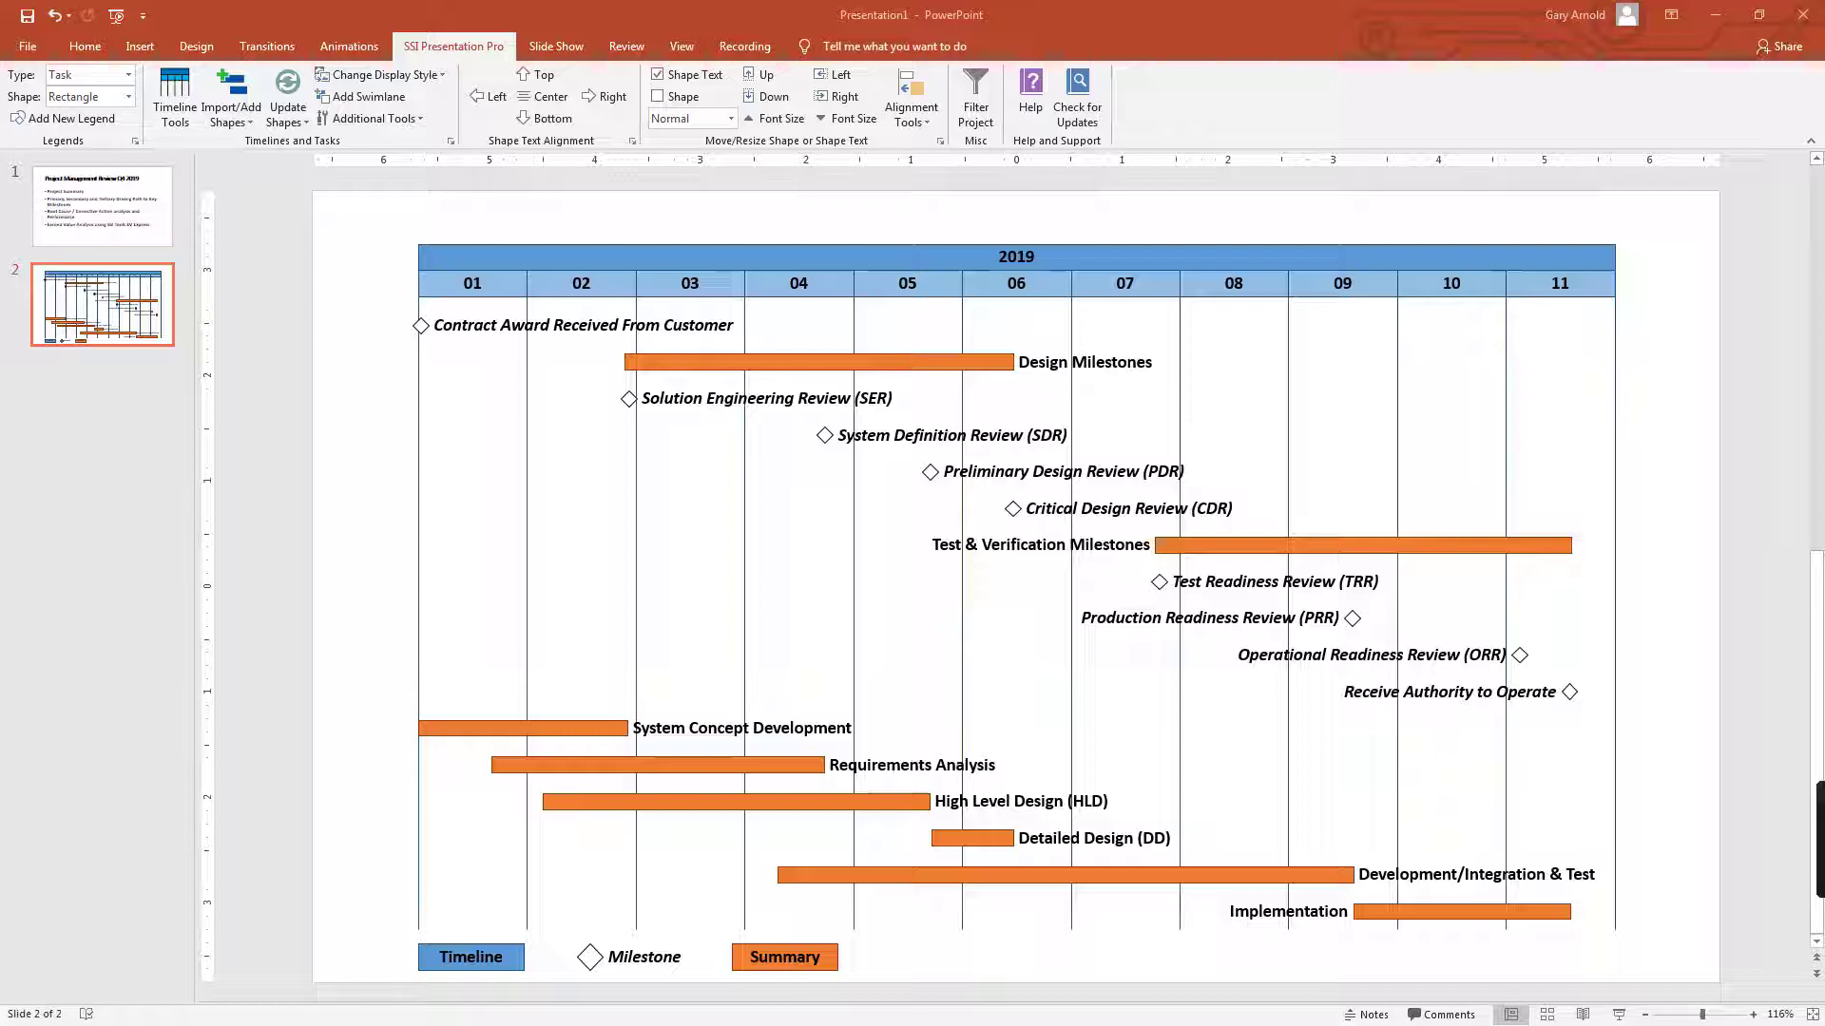
# Step: Center the text inside the Design Milestones and Test & Verification Milestones bars
pyautogui.click(940, 364)
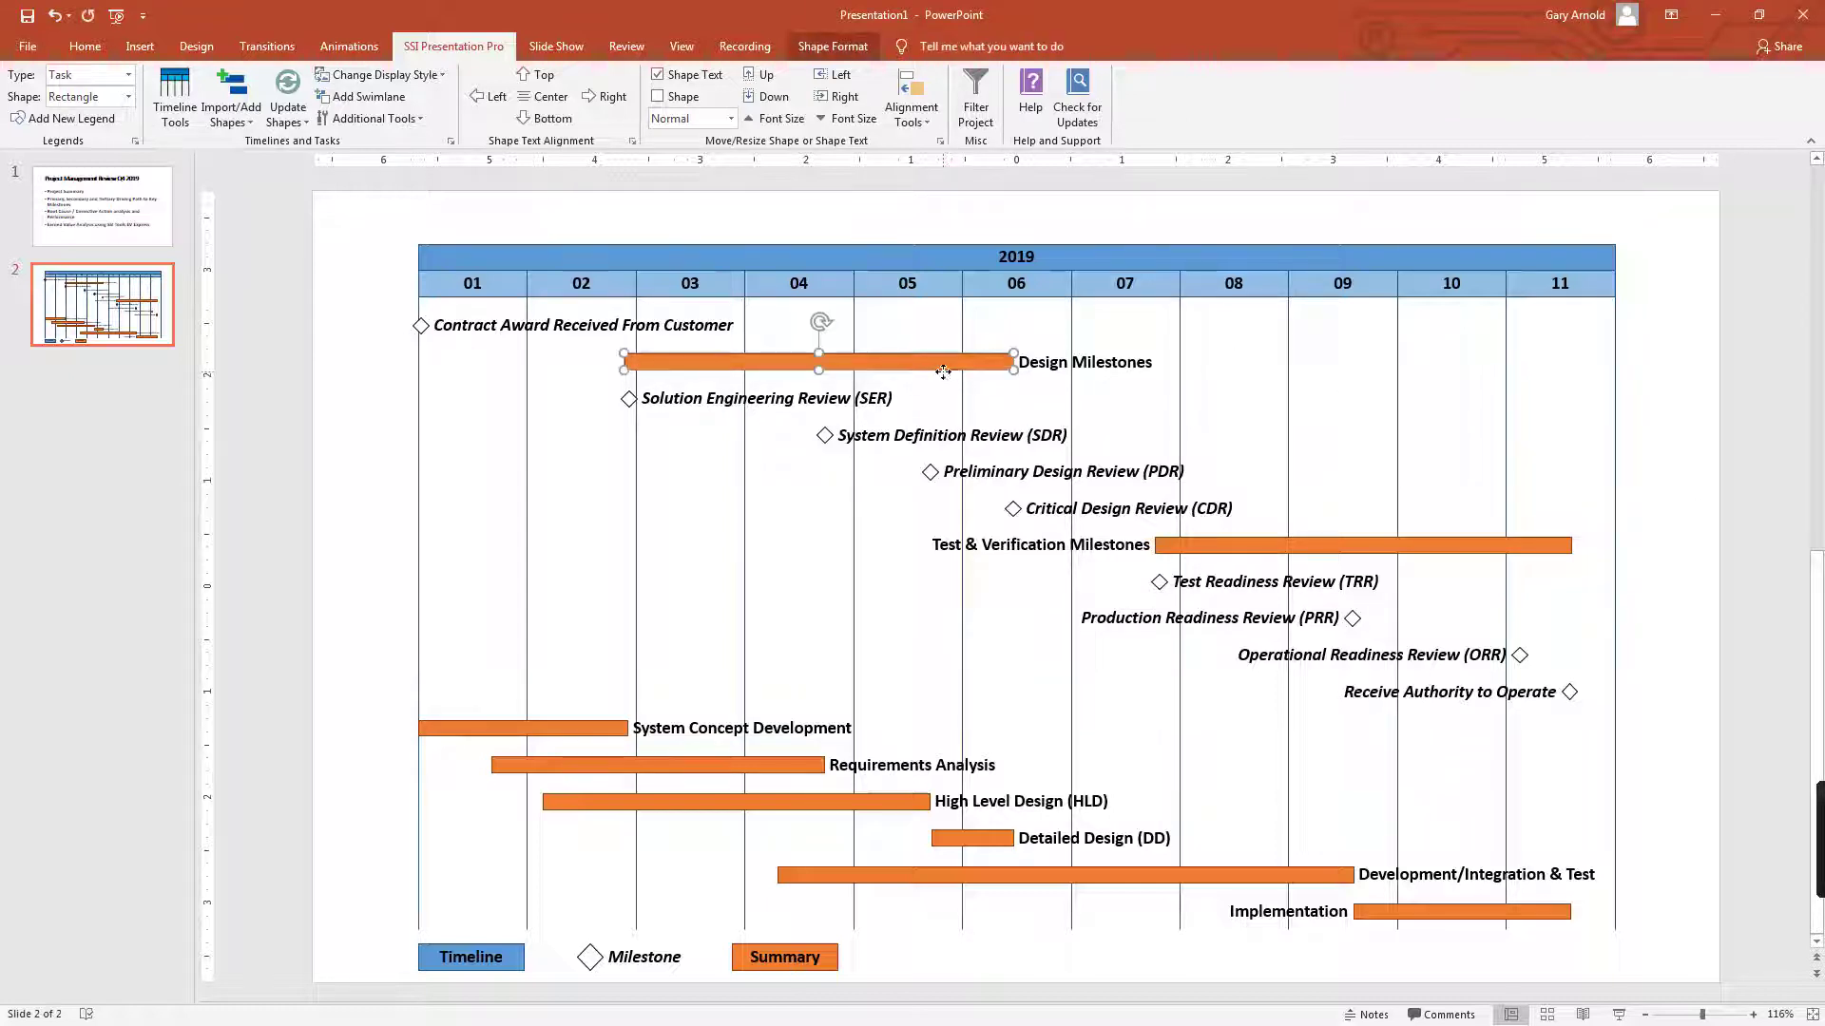
pyautogui.keyDown('shift'); pyautogui.click(1227, 554); pyautogui.keyUp('shift')
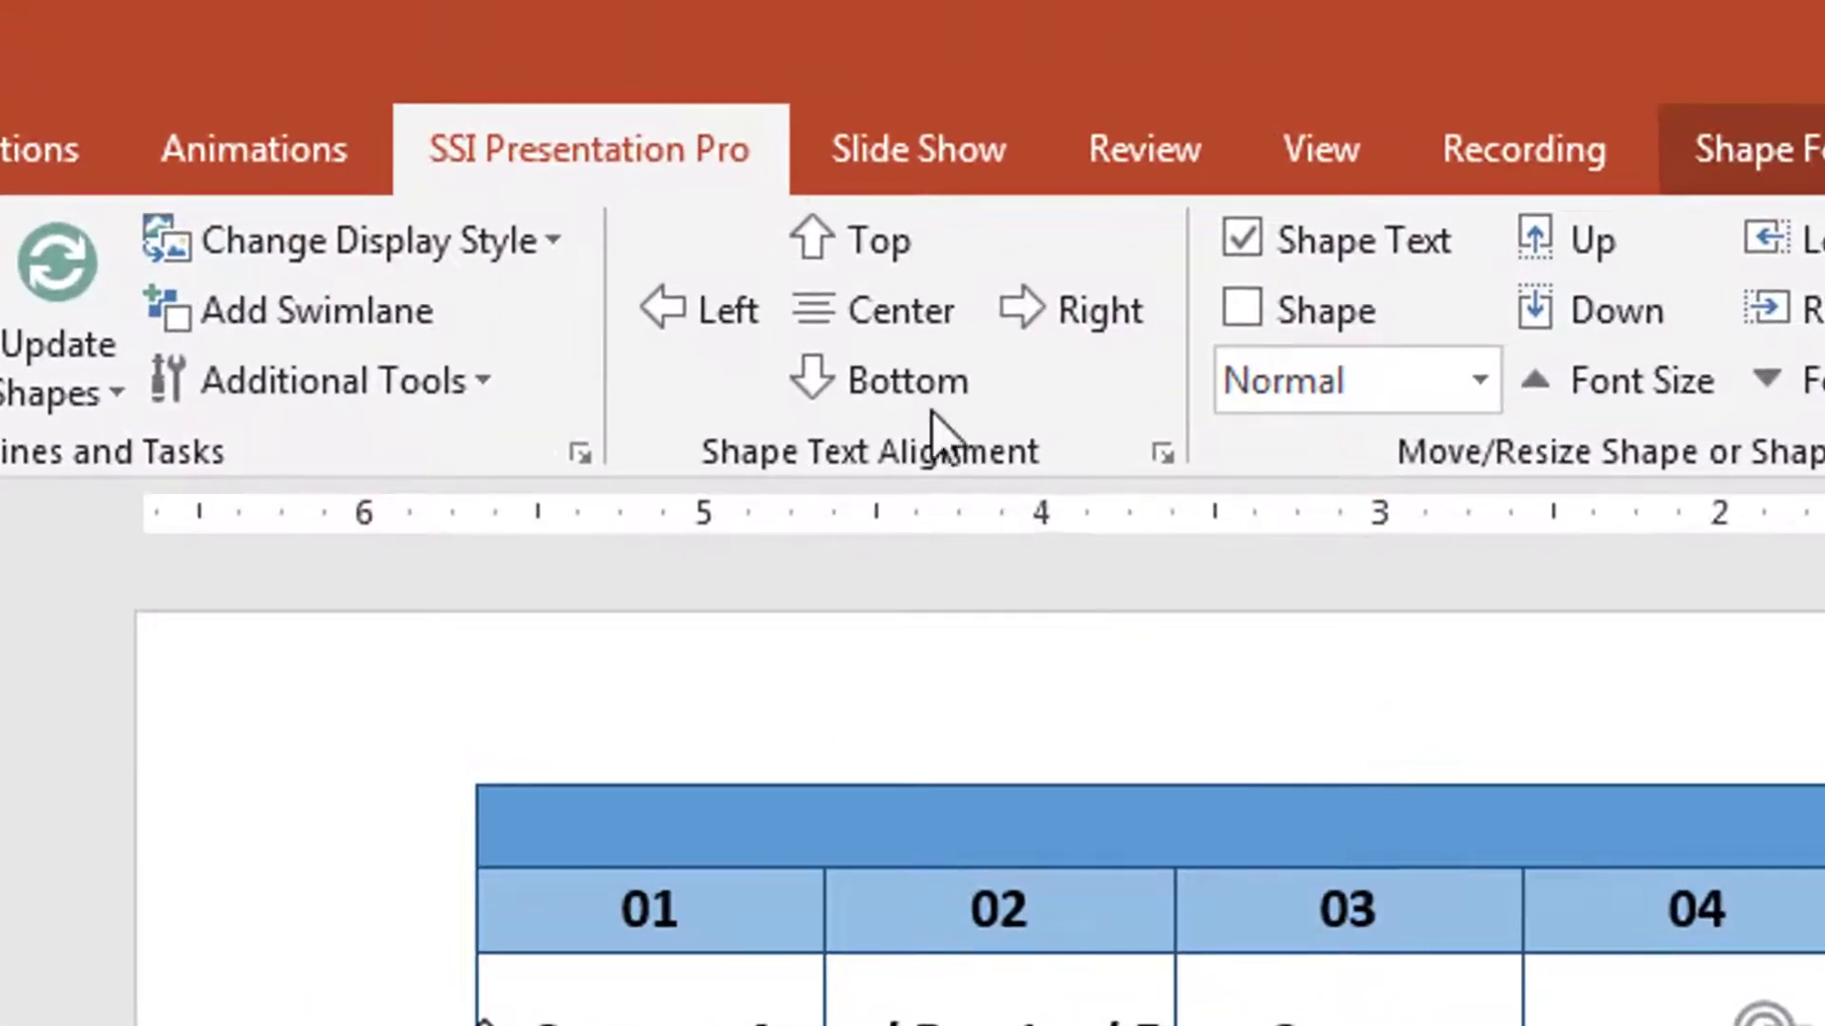
pyautogui.click(830, 317)
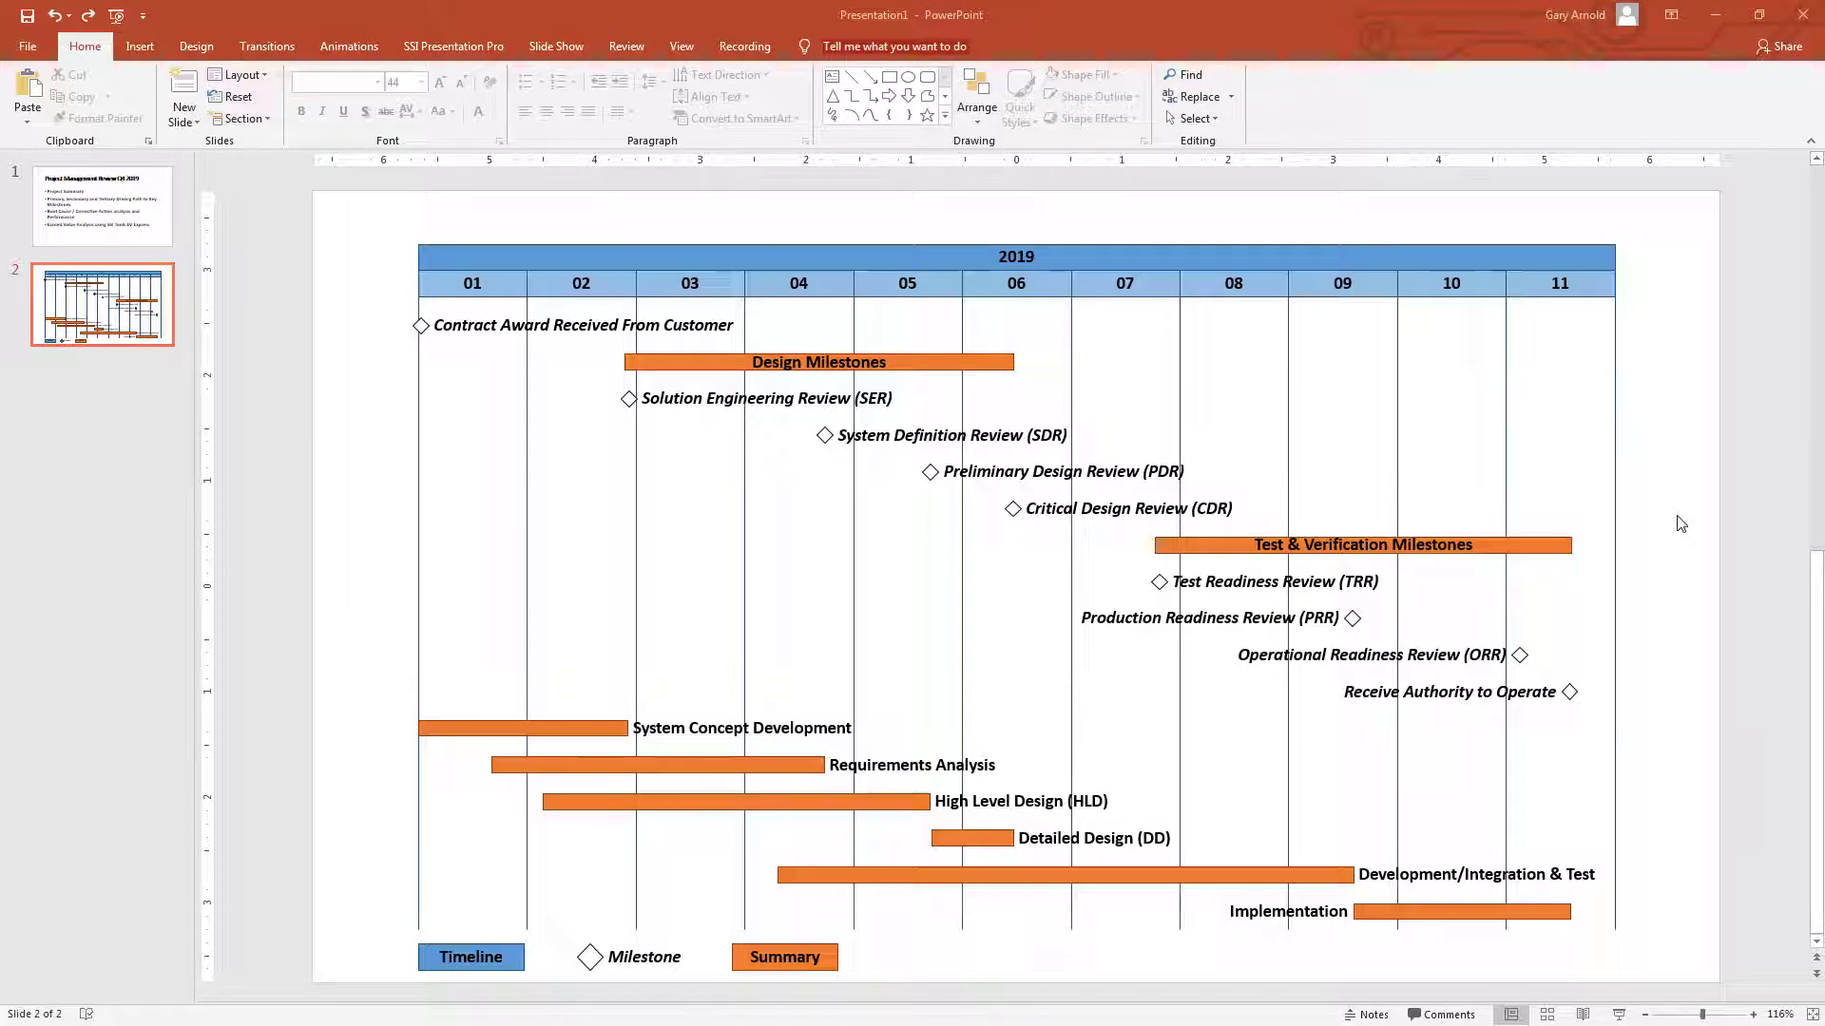
# Step: Raise the Test & Verification bar and its four milestones level with Design Milestones
pyautogui.moveTo(1650, 512); pyautogui.dragTo(1099, 772)
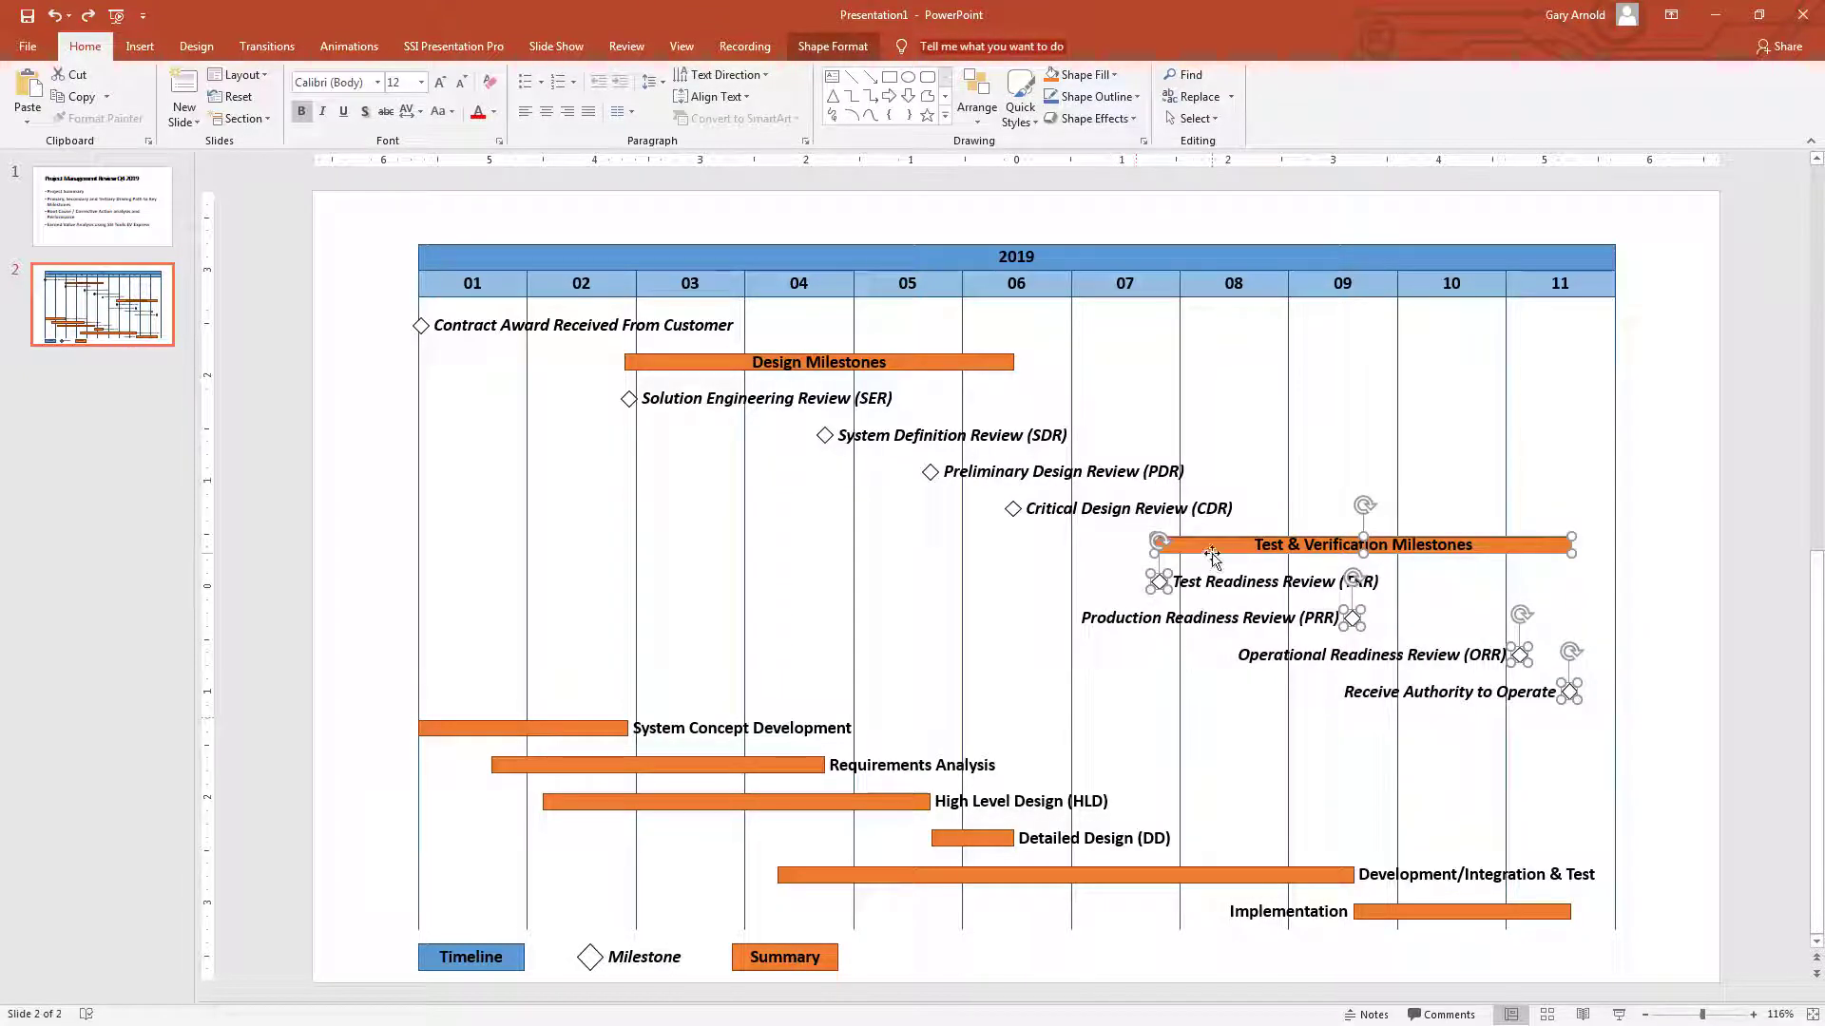
pyautogui.press('Up')
pyautogui.press('Up')
pyautogui.press('Up')
pyautogui.press('Up')
pyautogui.press('Up')
pyautogui.press('Up')
pyautogui.press('Up')
pyautogui.press('Up')
pyautogui.press('Up')
pyautogui.press('Up')
pyautogui.press('Up')
pyautogui.press('Up')
pyautogui.press('Up')
pyautogui.press('Up')
pyautogui.press('Up')
pyautogui.press('Up')
pyautogui.press('Up')
pyautogui.press('Up')
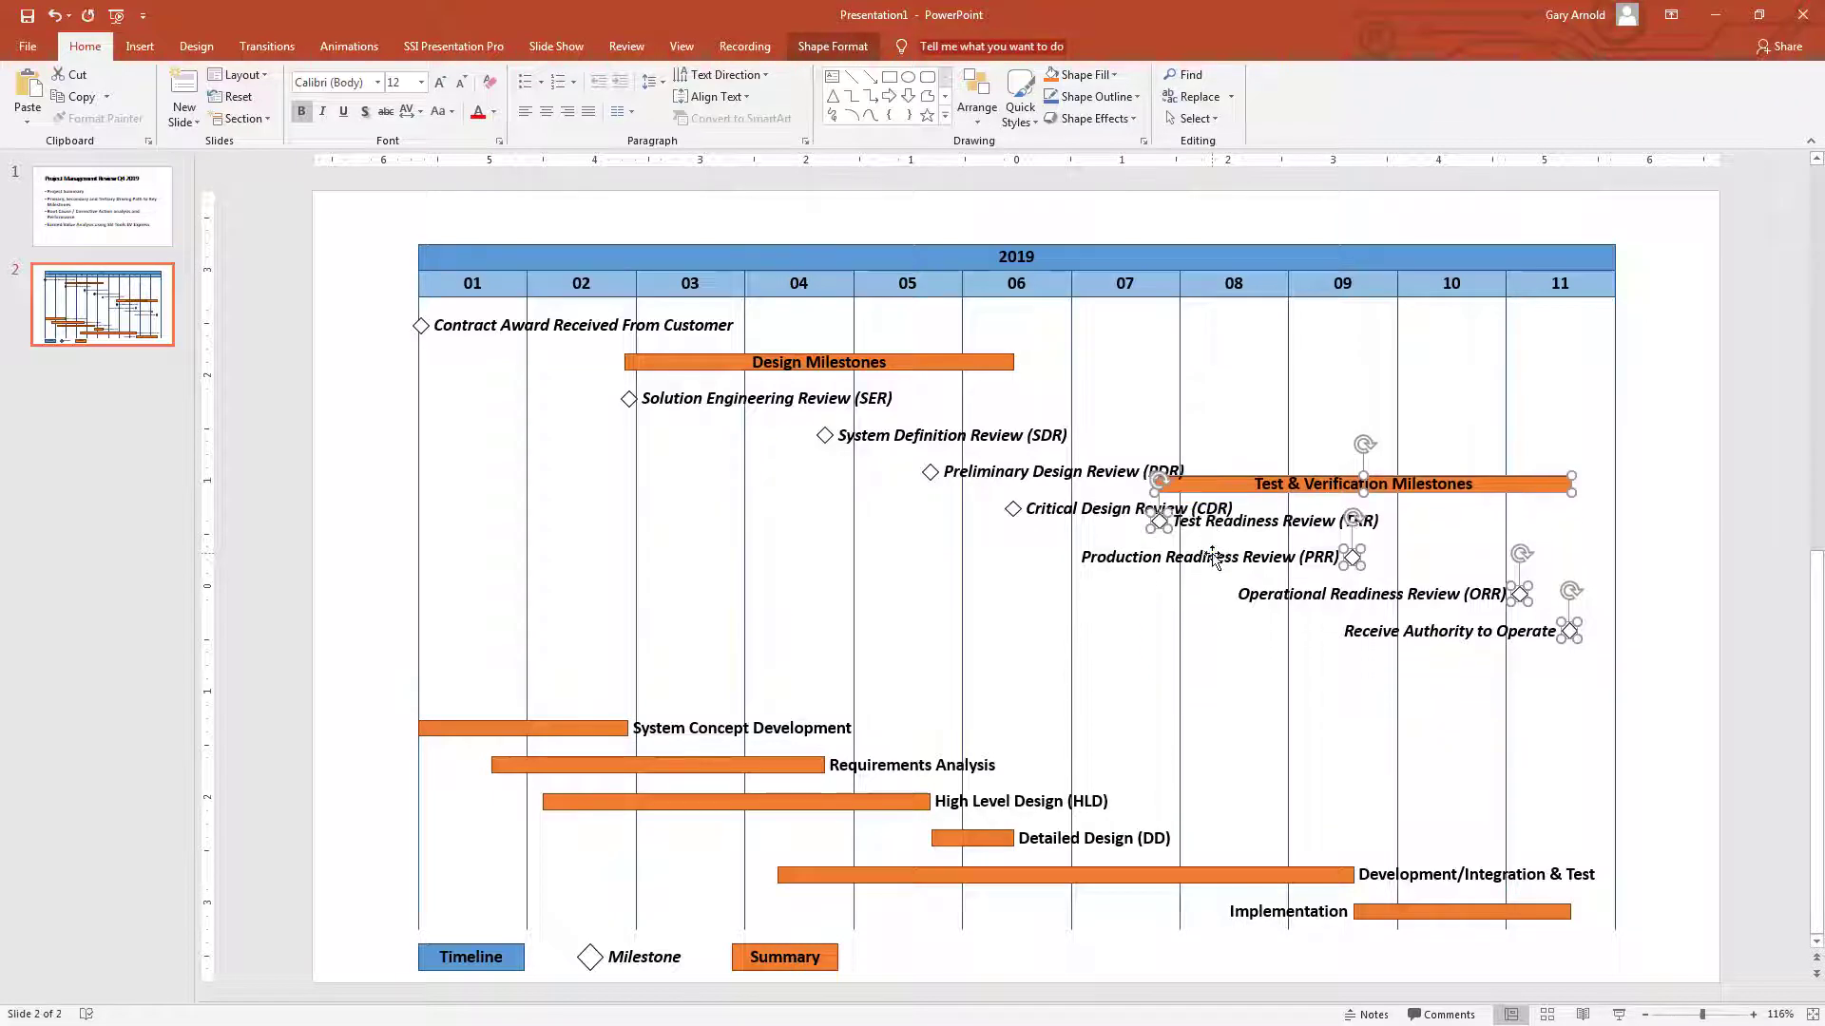
pyautogui.press('Up')
pyautogui.press('Up')
pyautogui.press('Up')
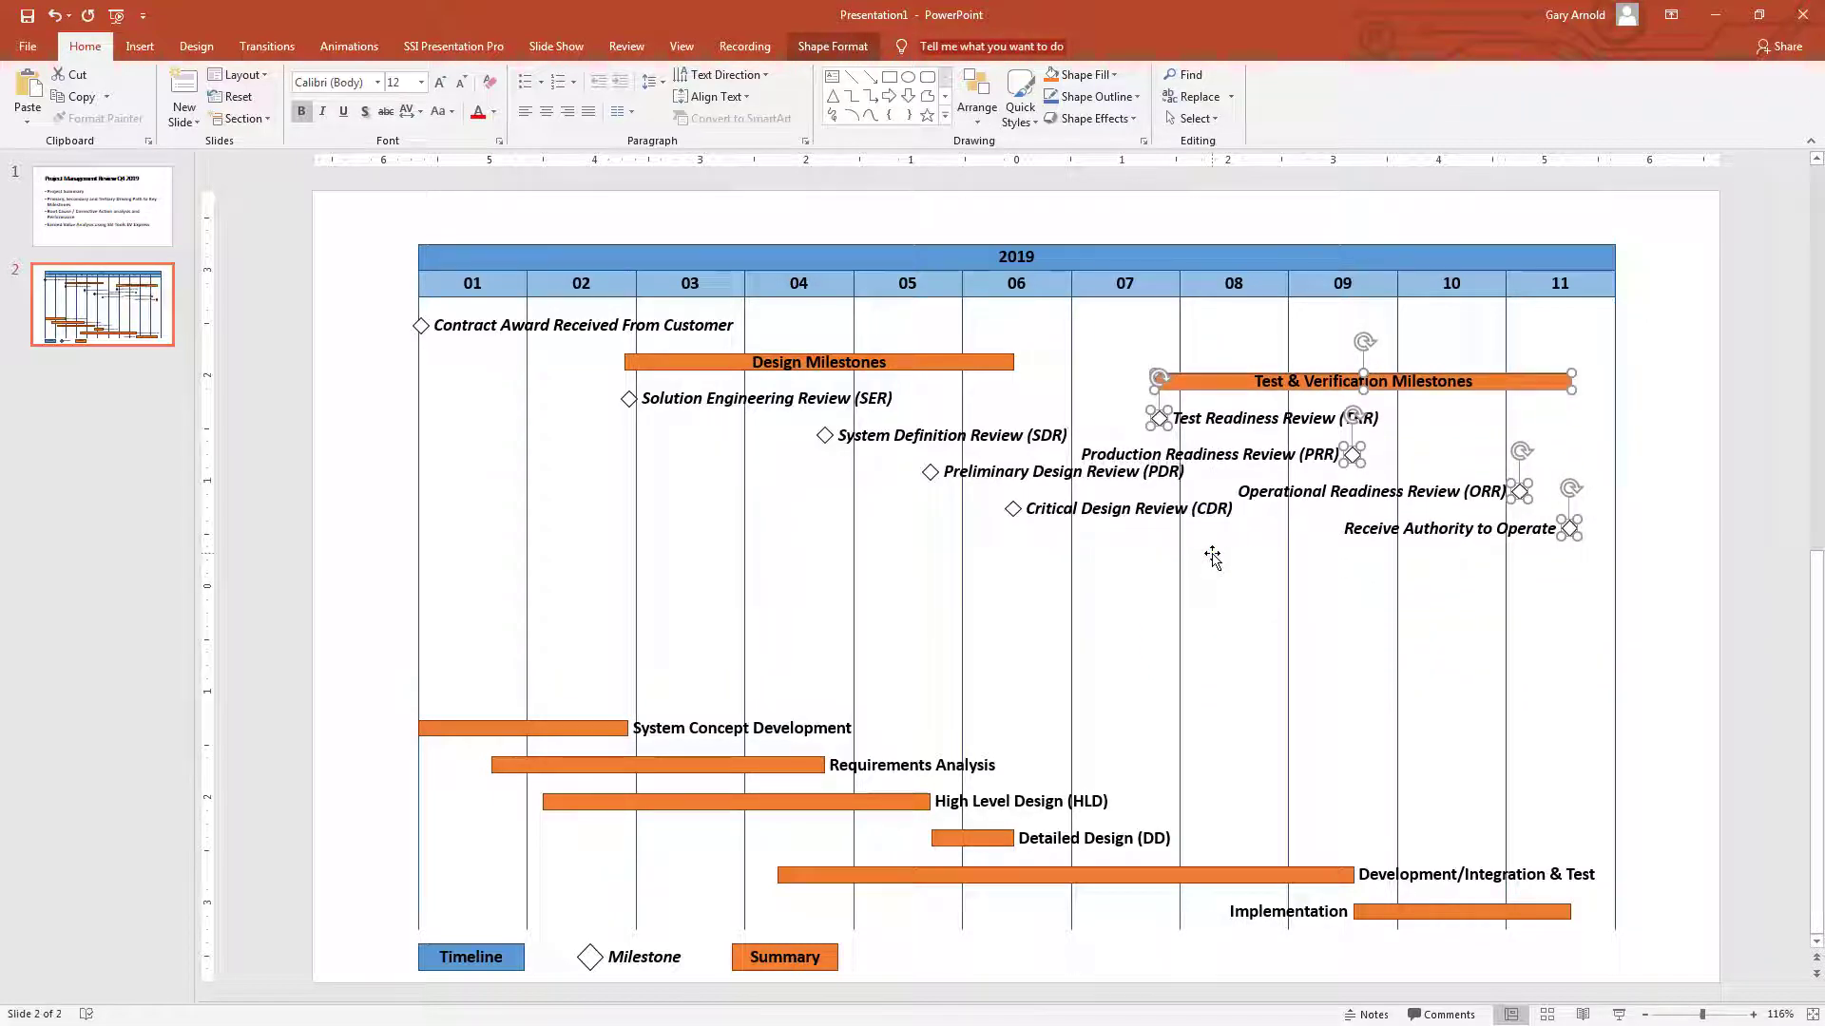
pyautogui.hotkey('ctrl', 'Up')
pyautogui.hotkey('ctrl', 'Up')
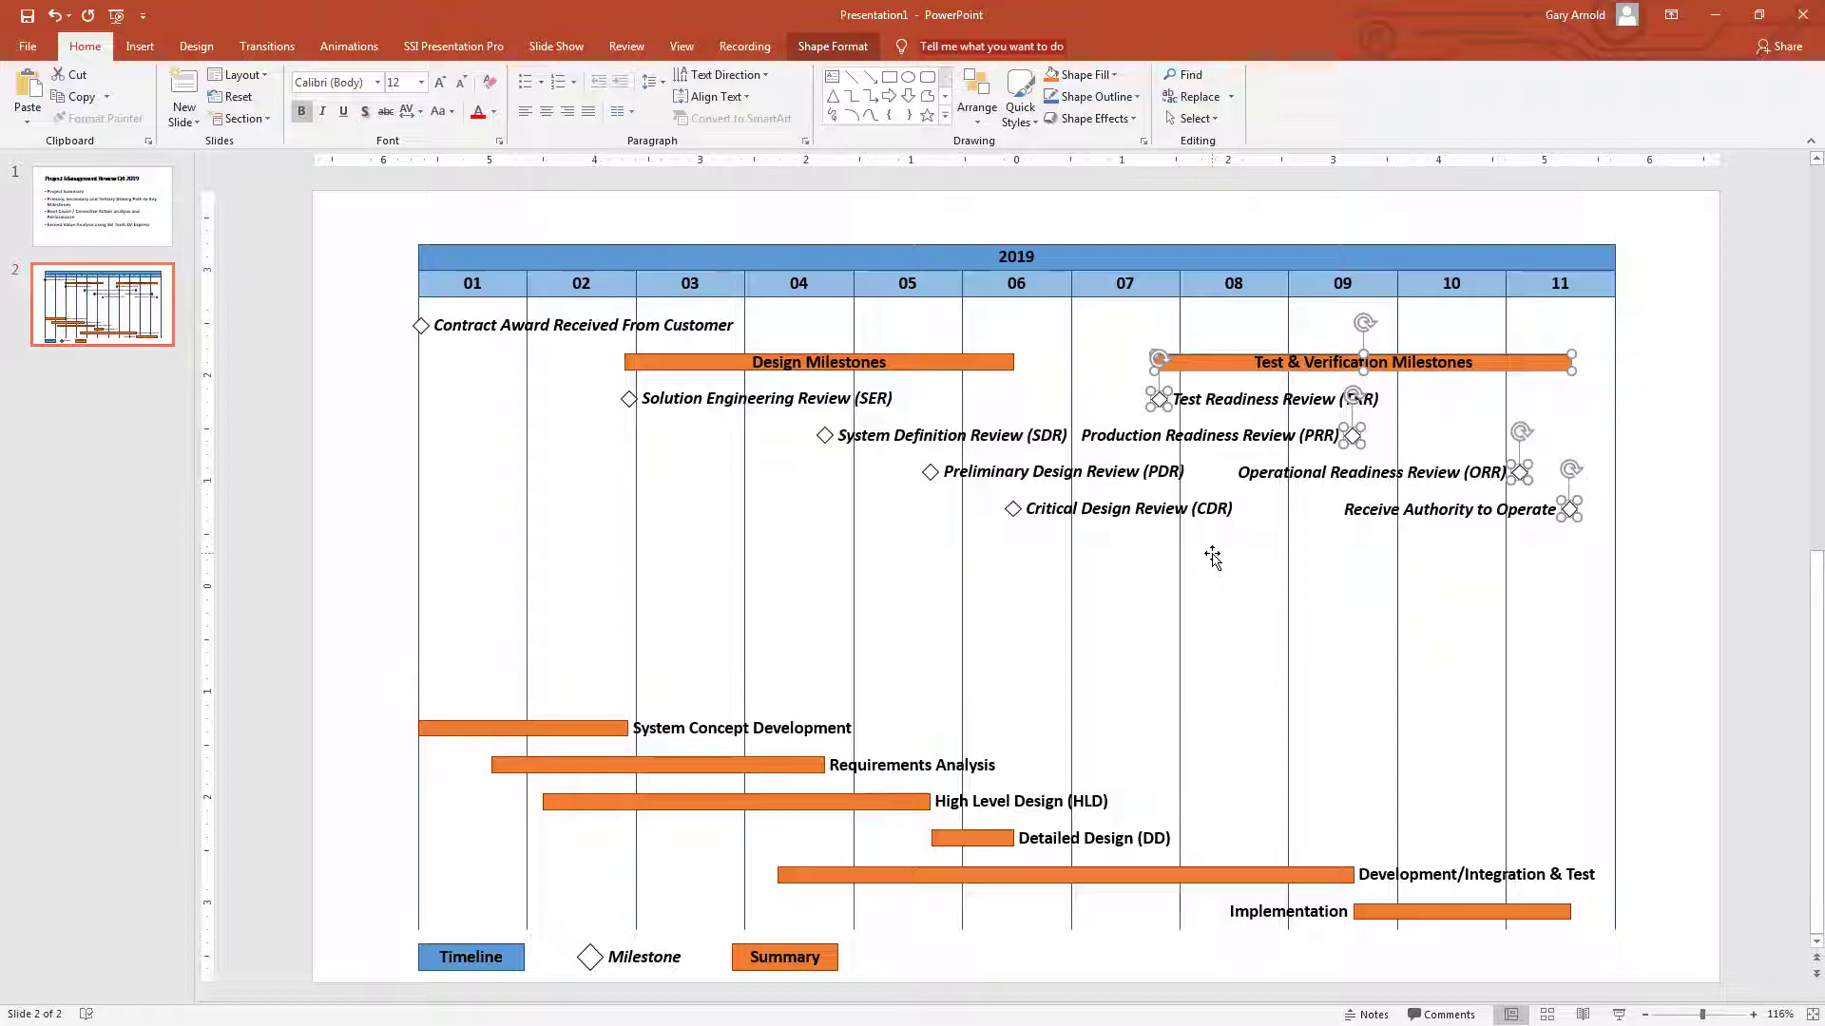
# Step: Right-align the PRR milestone label so it sits beside its diamond
pyautogui.click(1455, 430)
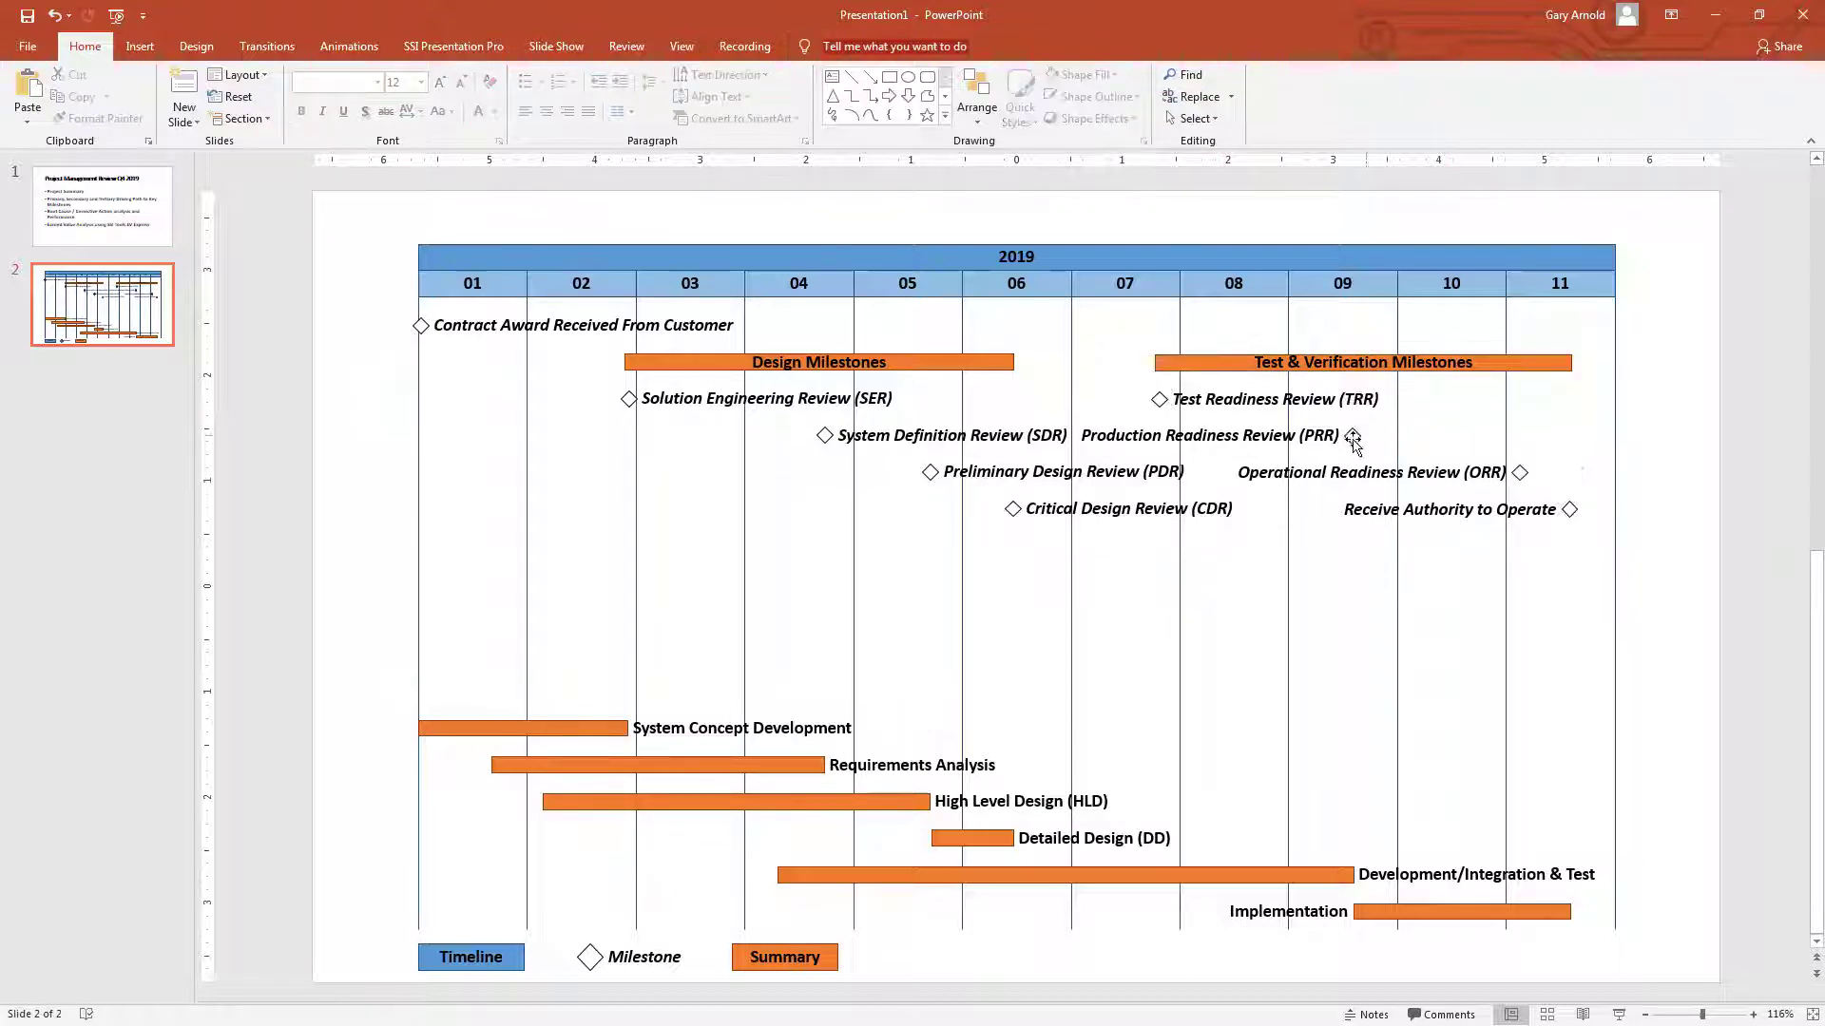
pyautogui.click(1352, 439)
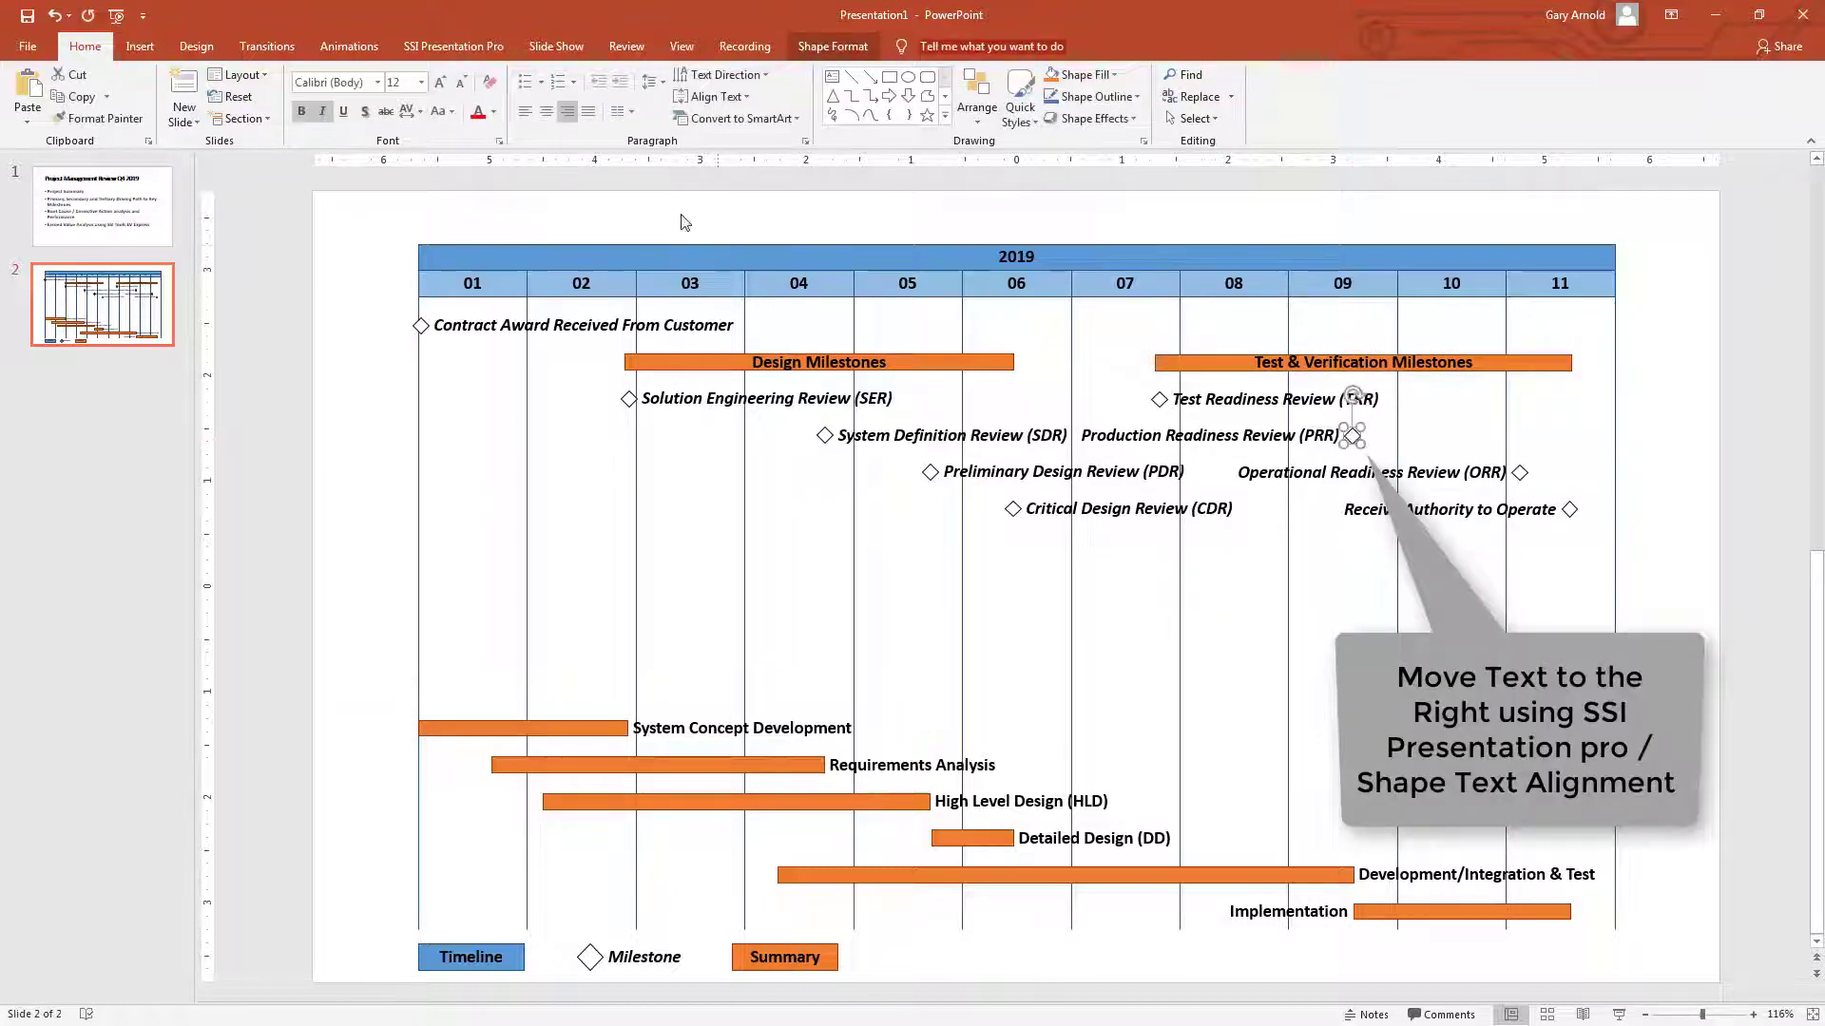
pyautogui.click(468, 46)
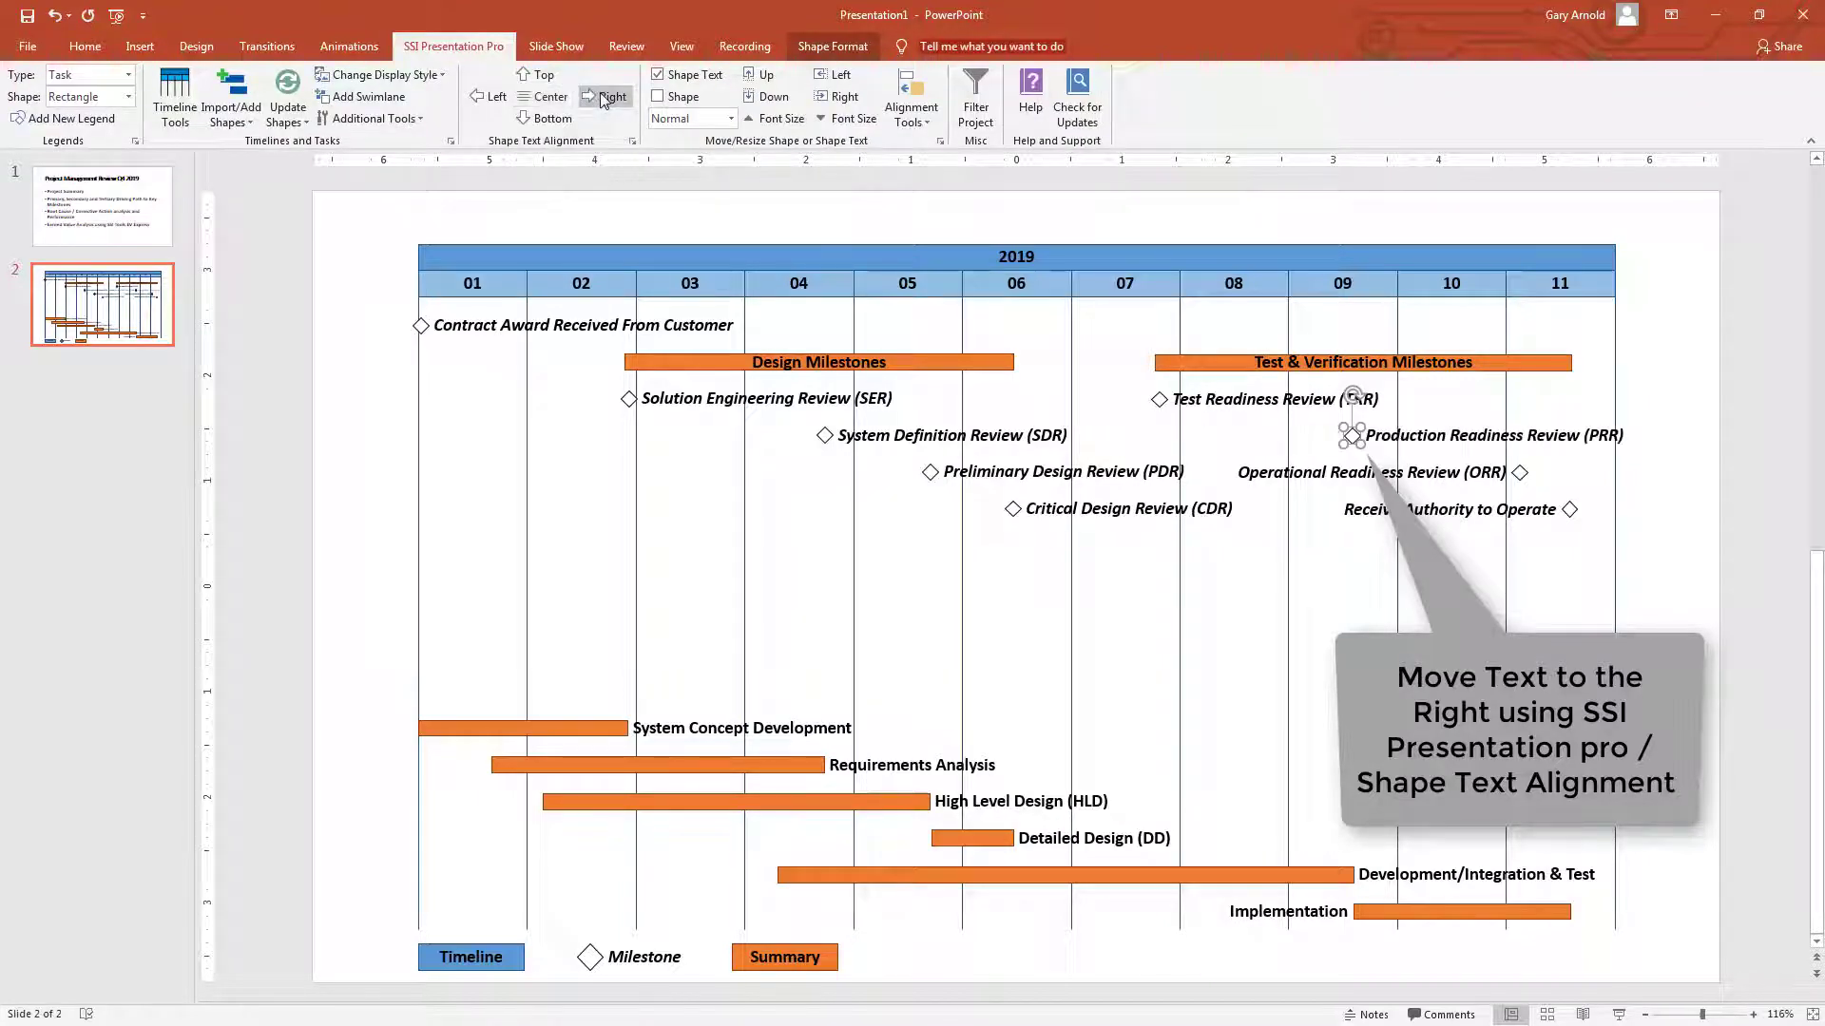
# Step: Move the System Concept Development bar up toward the milestones
pyautogui.click(552, 729)
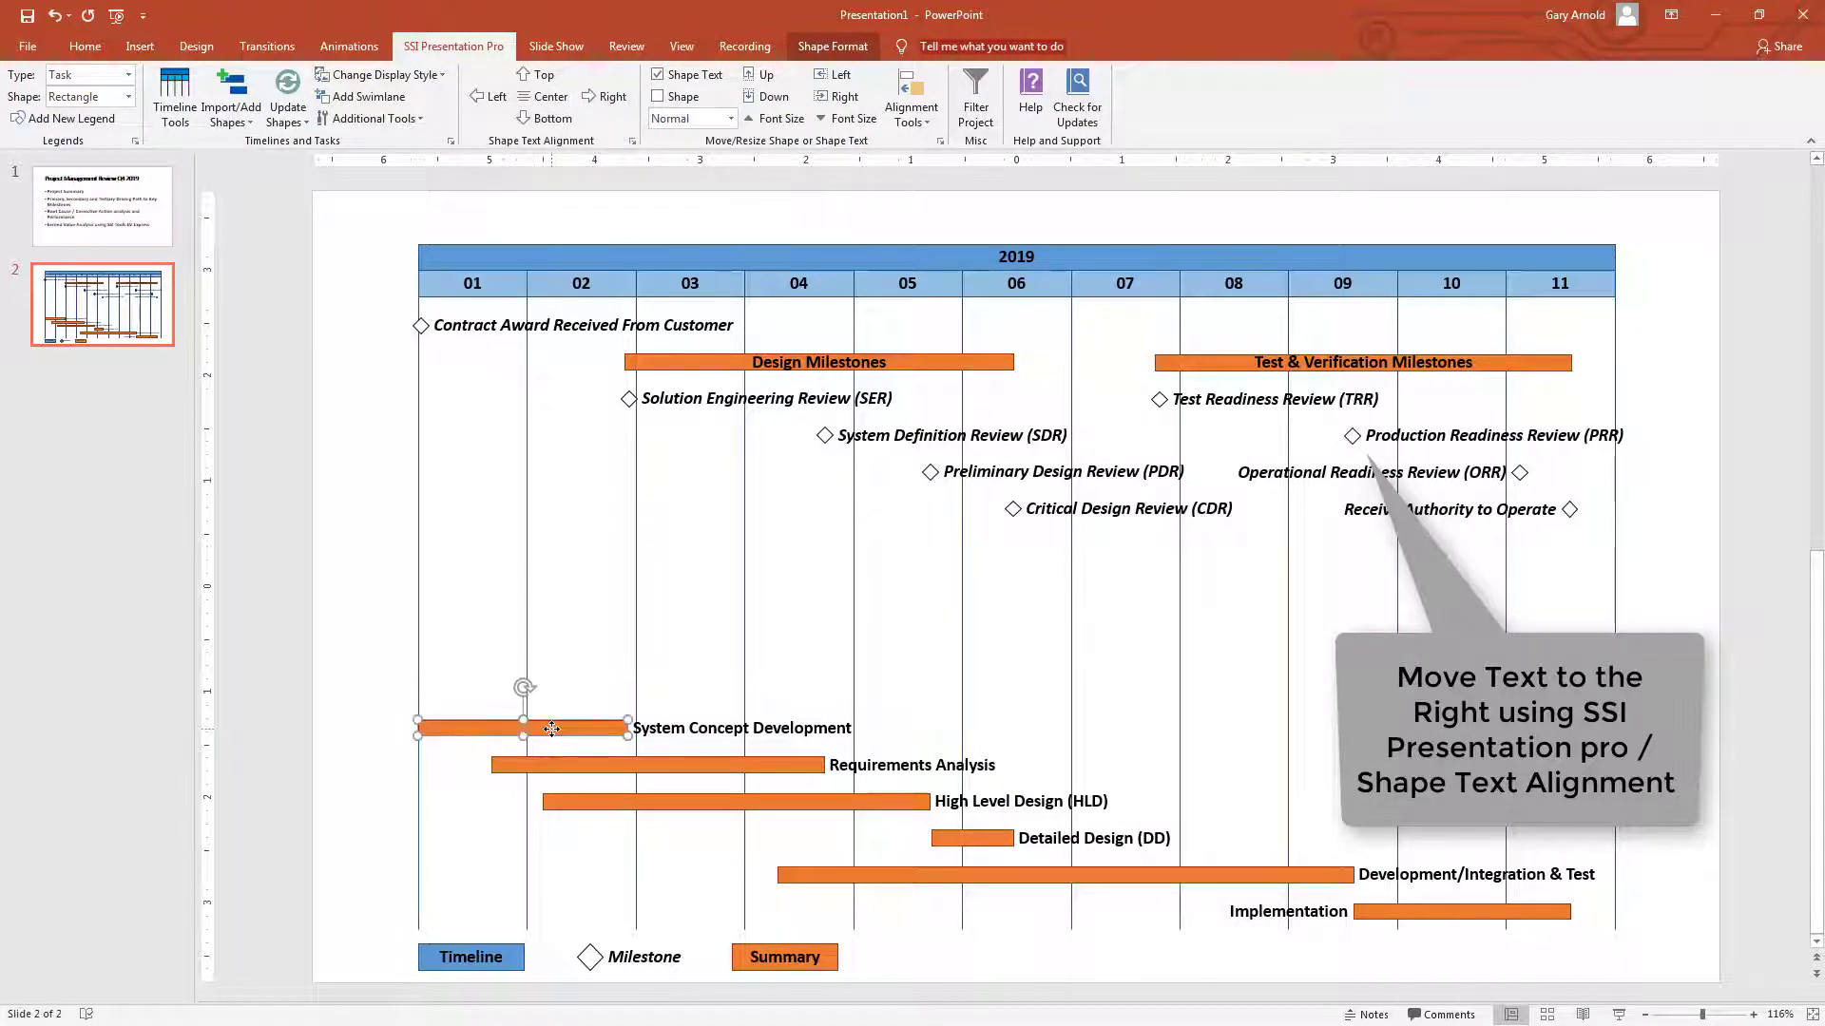
pyautogui.press('Up')
pyautogui.press('Up')
pyautogui.press('Up')
pyautogui.press('Up')
pyautogui.press('Up')
pyautogui.press('Up')
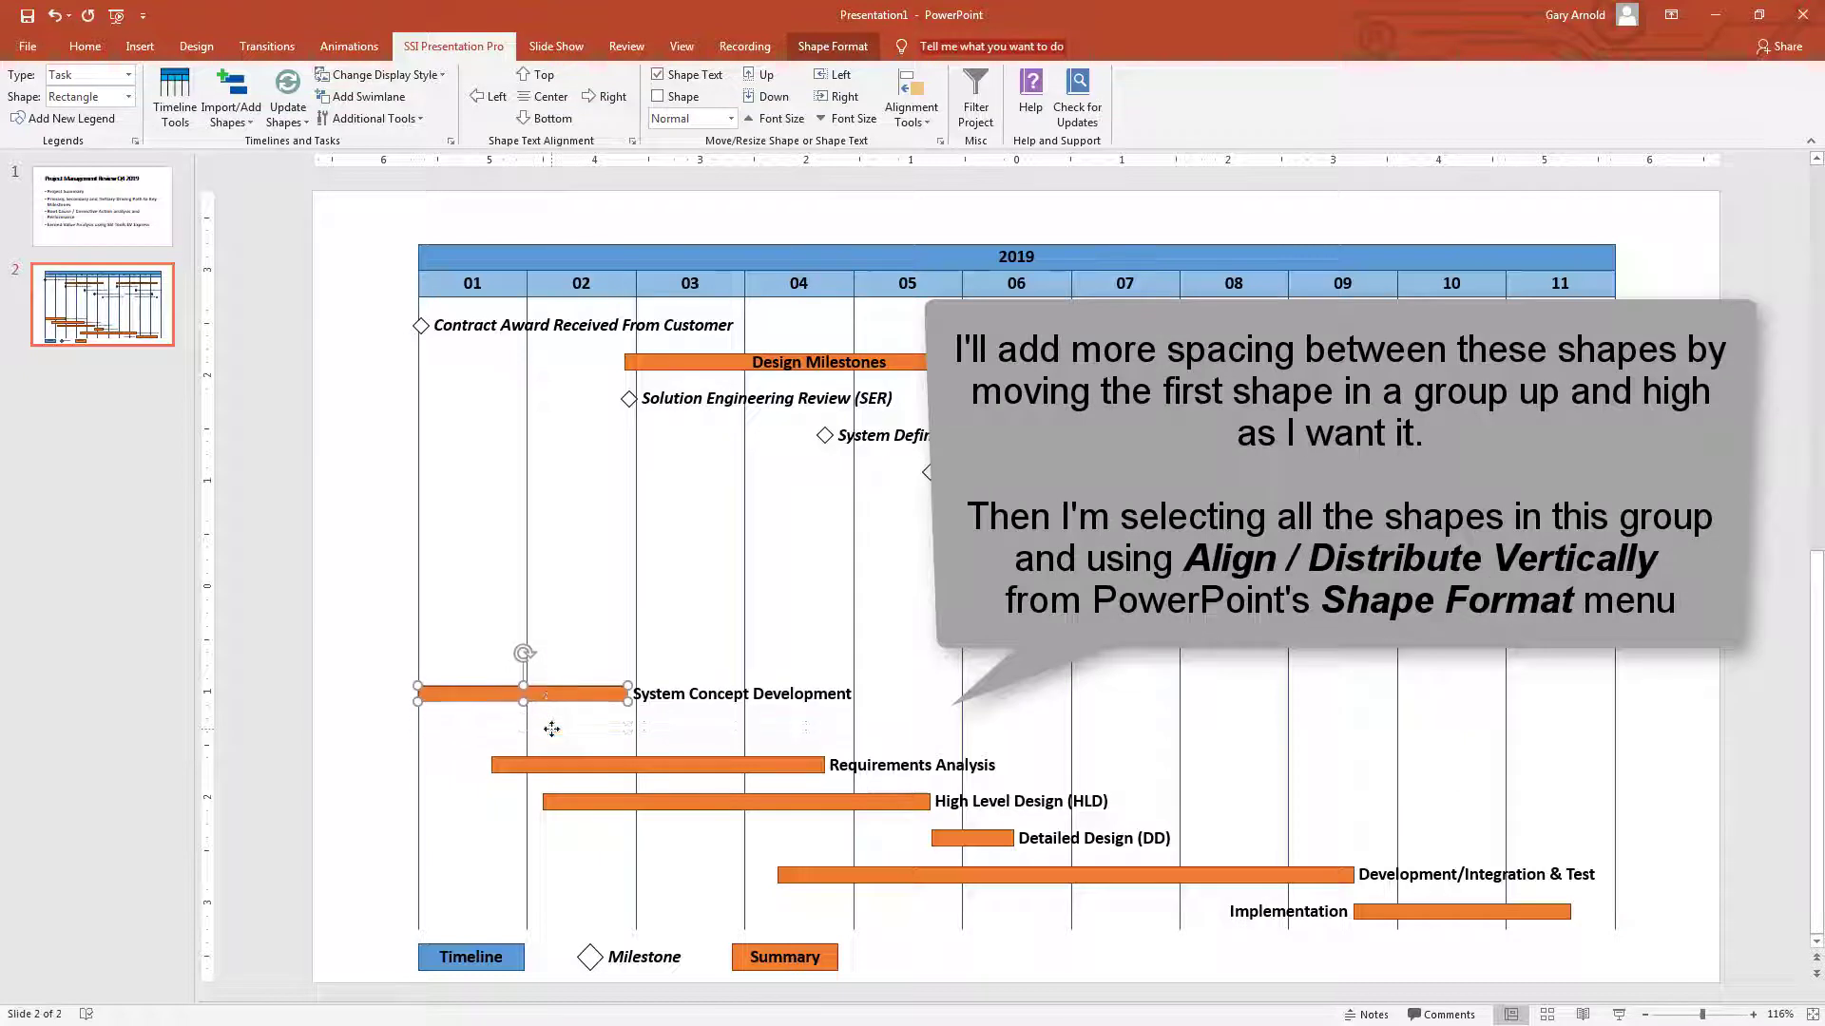
pyautogui.press('Up')
pyautogui.press('Up')
pyautogui.press('Up')
pyautogui.press('Up')
pyautogui.press('Up')
pyautogui.press('Up')
pyautogui.press('Up')
pyautogui.press('Up')
pyautogui.press('Up')
pyautogui.press('Up')
pyautogui.press('Up')
pyautogui.press('Up')
pyautogui.press('Up')
pyautogui.press('Up')
pyautogui.press('Up')
pyautogui.press('Up')
pyautogui.press('Up')
pyautogui.press('Up')
pyautogui.press('Up')
pyautogui.press('Up')
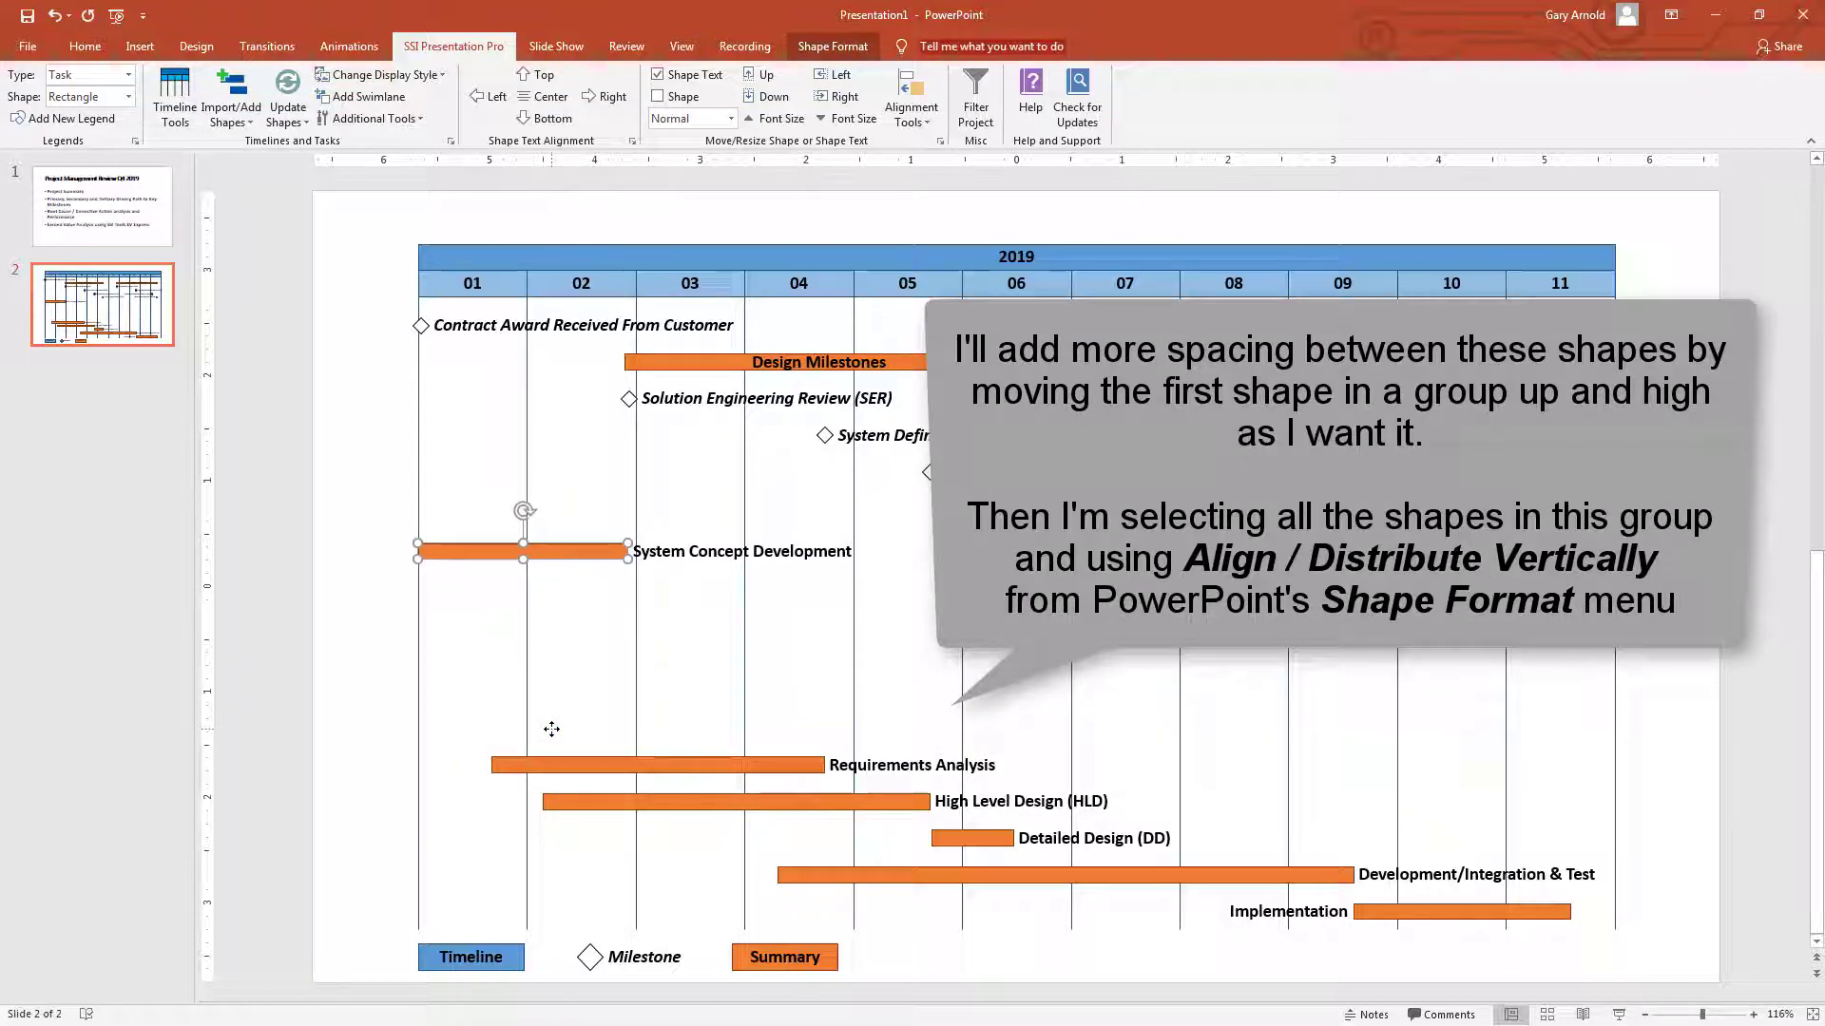
# Step: Distribute the six task bars vertically so they are evenly spaced
pyautogui.moveTo(386, 526); pyautogui.dragTo(1610, 941)
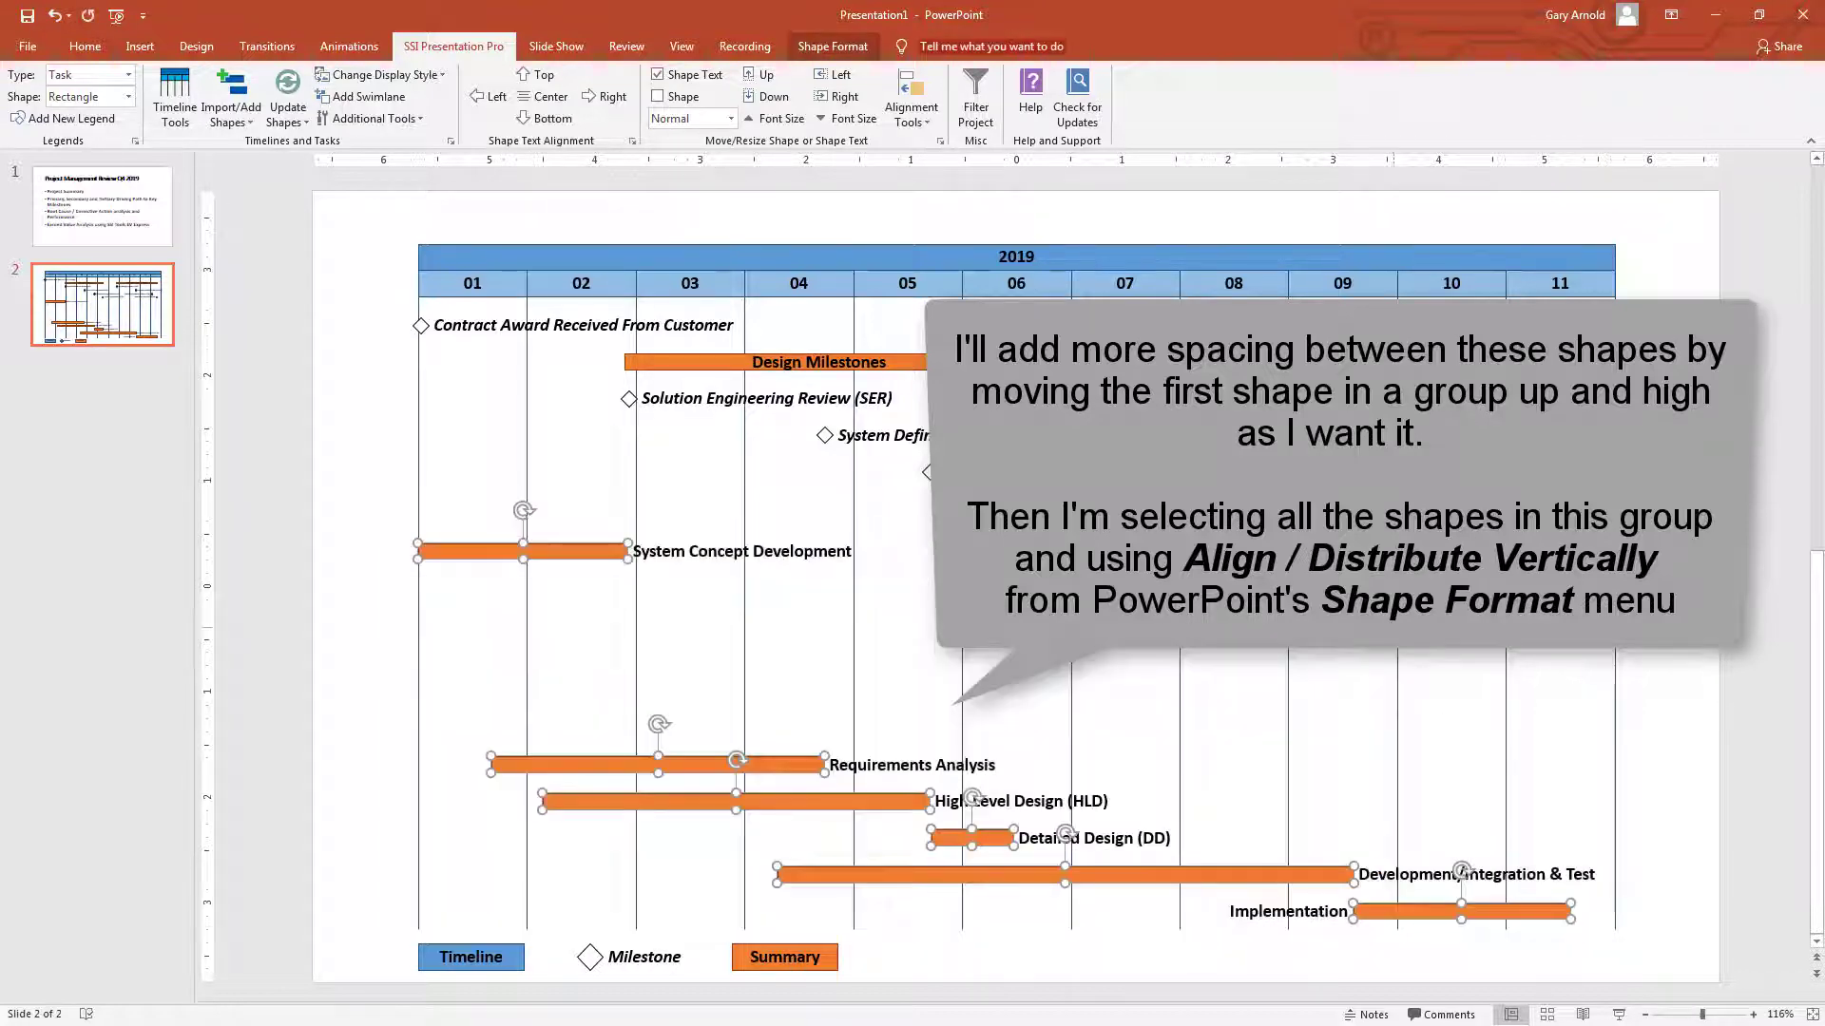
pyautogui.click(830, 49)
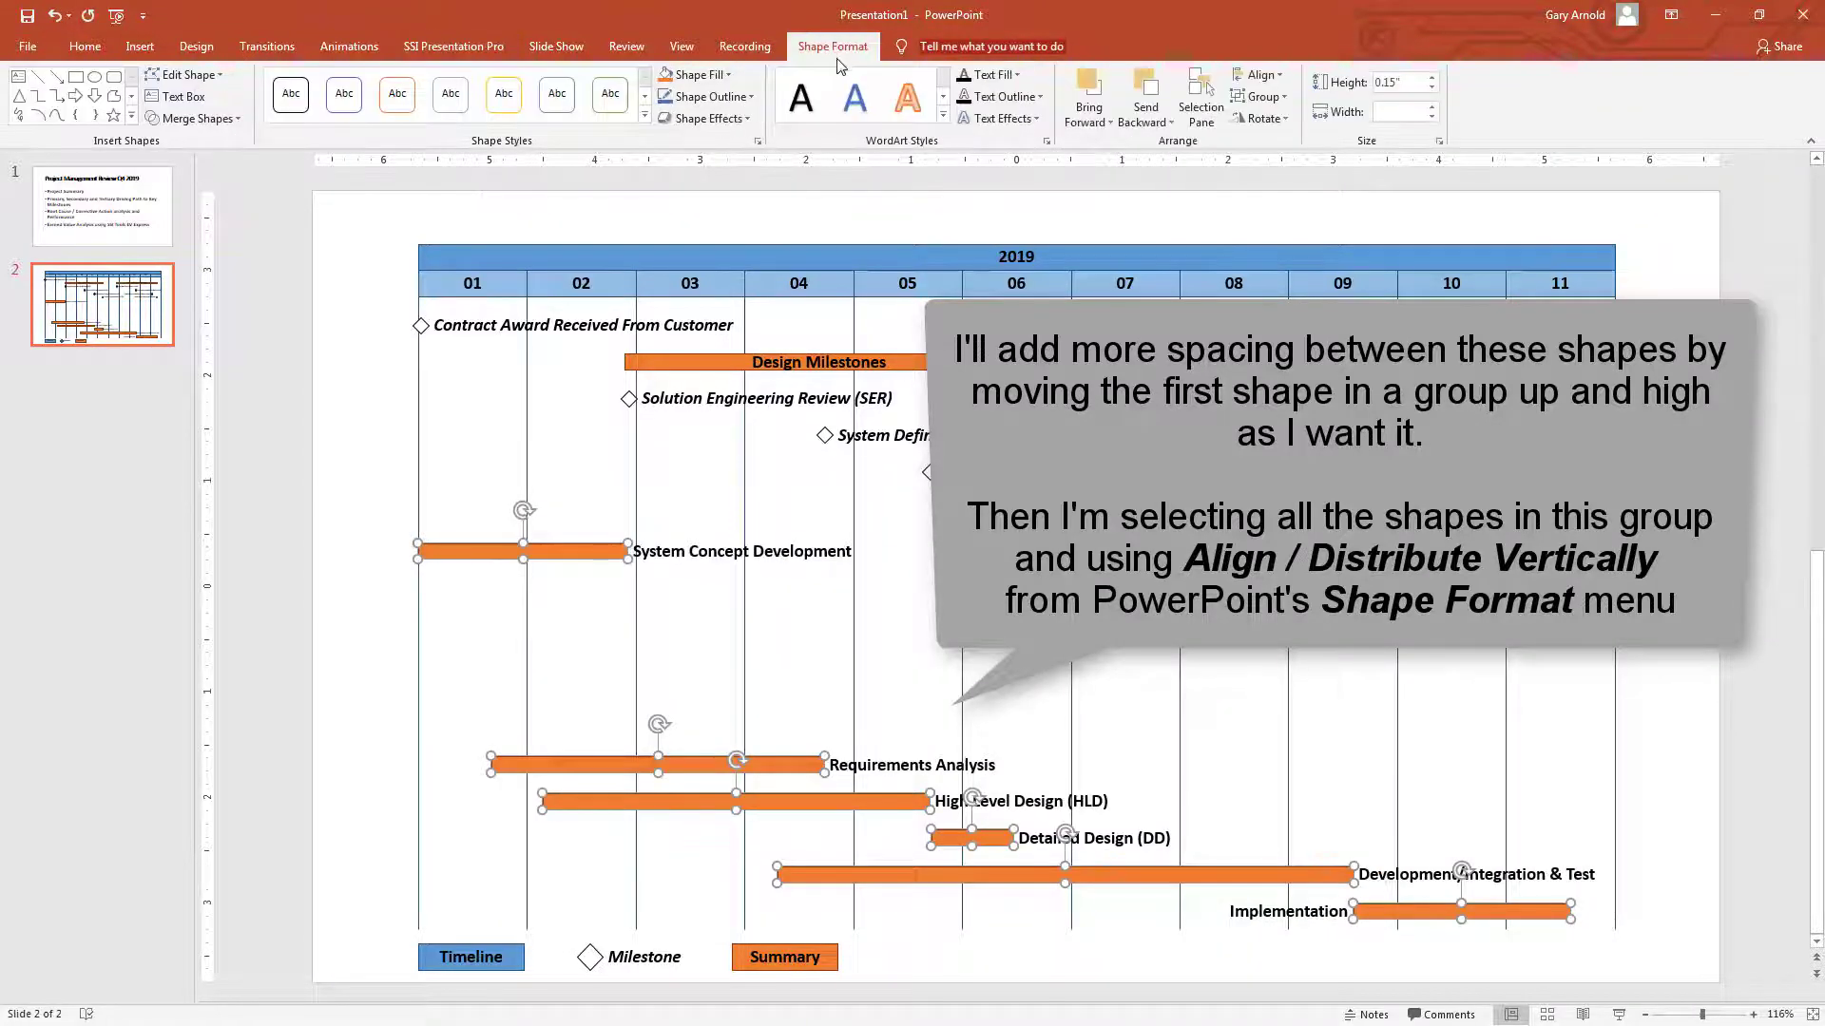
pyautogui.click(1273, 78)
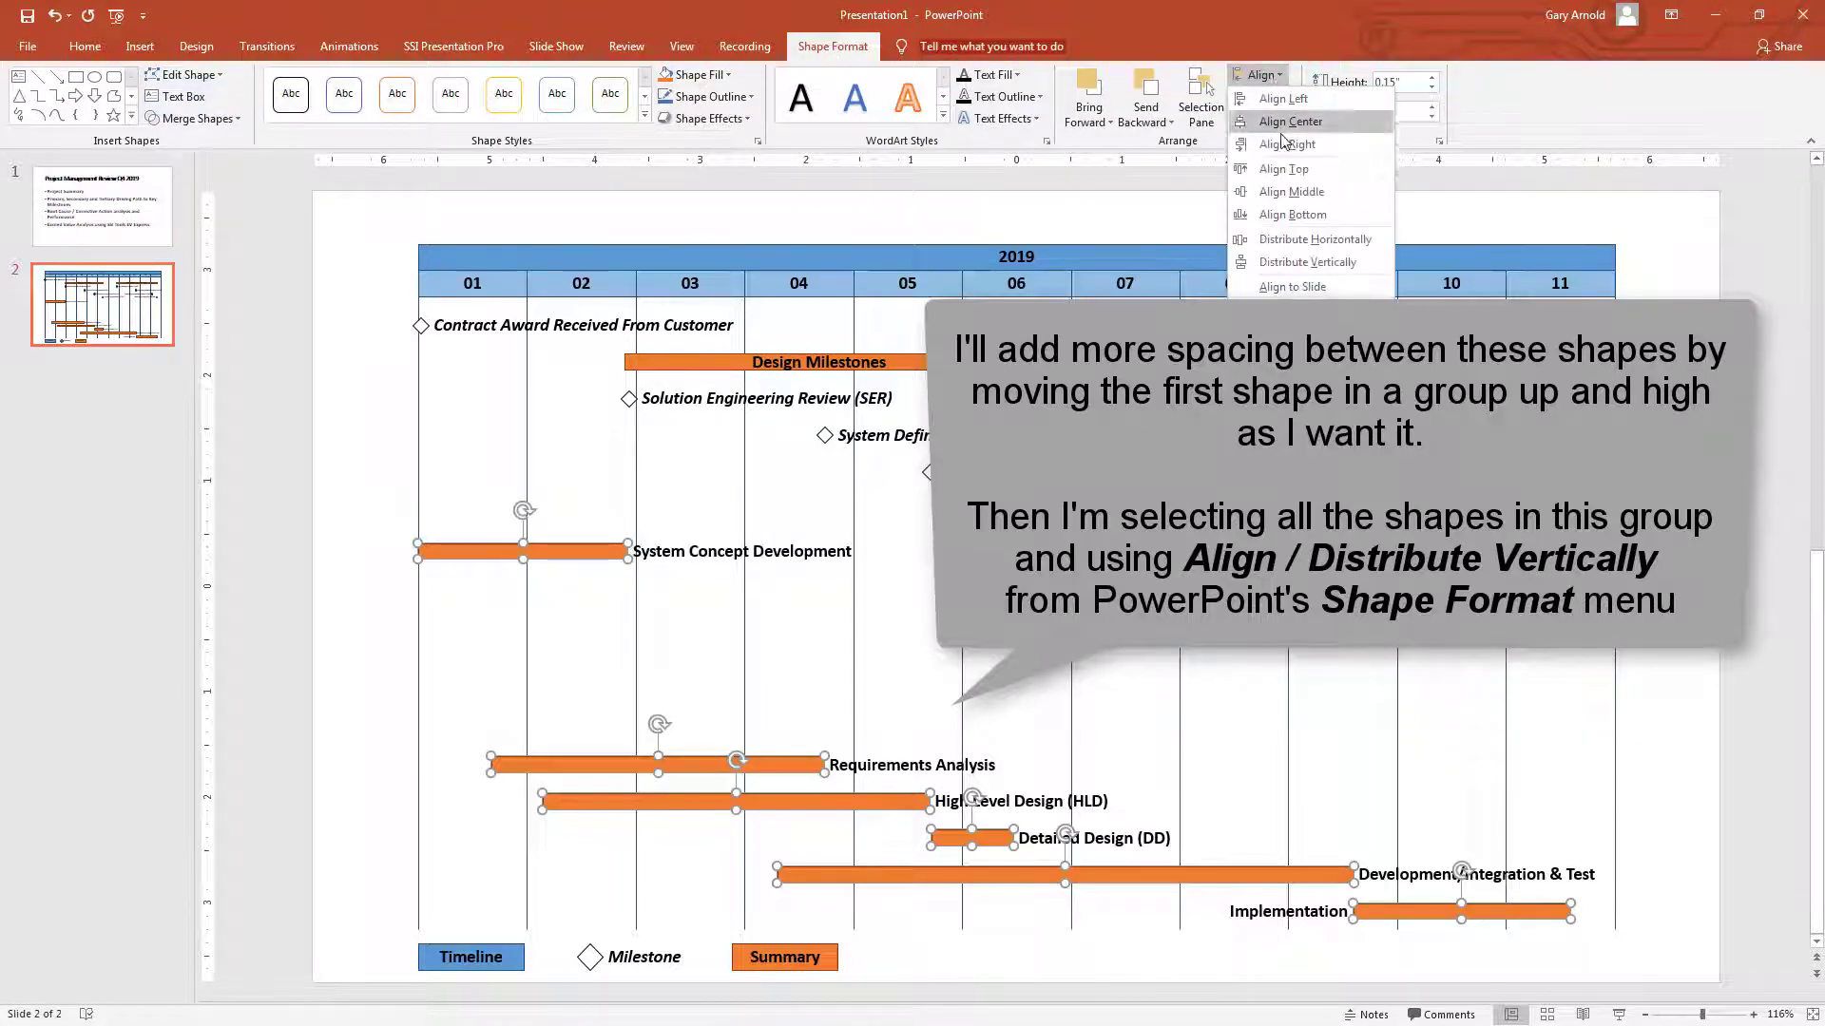
pyautogui.click(1265, 264)
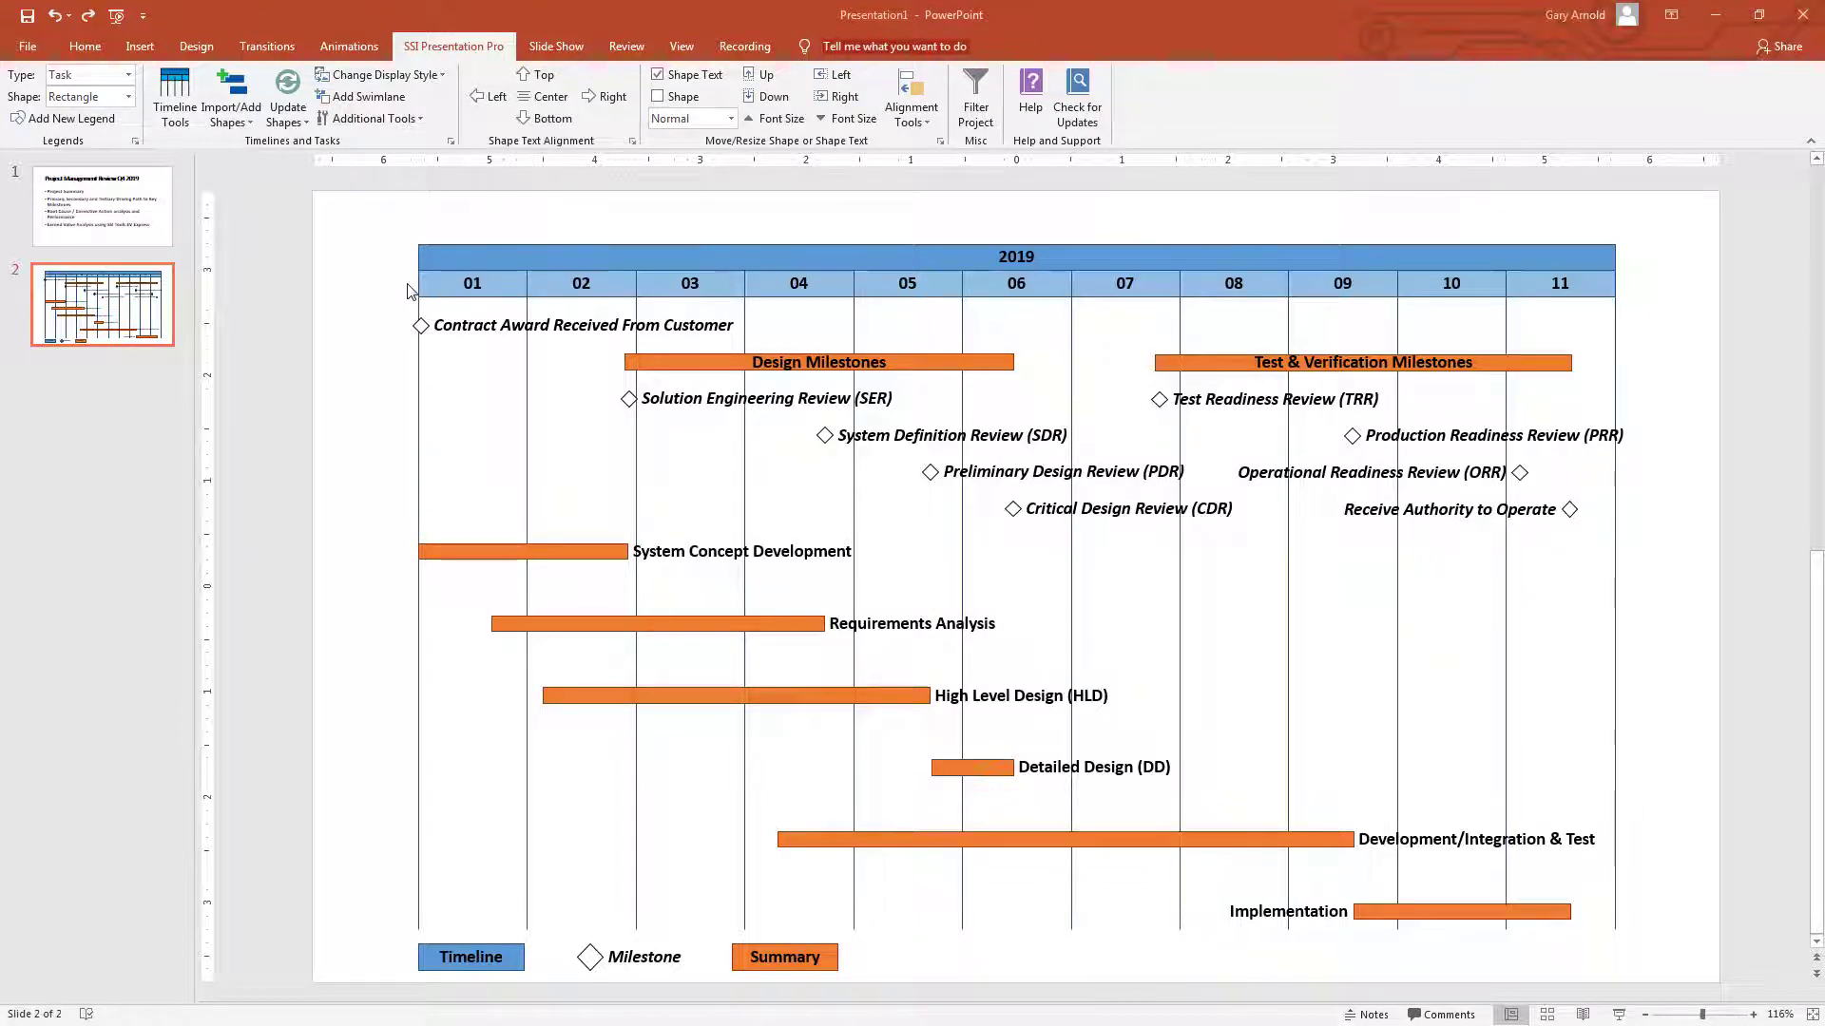
# Step: Nudge the early milestones and Design Milestones bar right, then update the timeline shapes
pyautogui.moveTo(409, 290); pyautogui.dragTo(1145, 544)
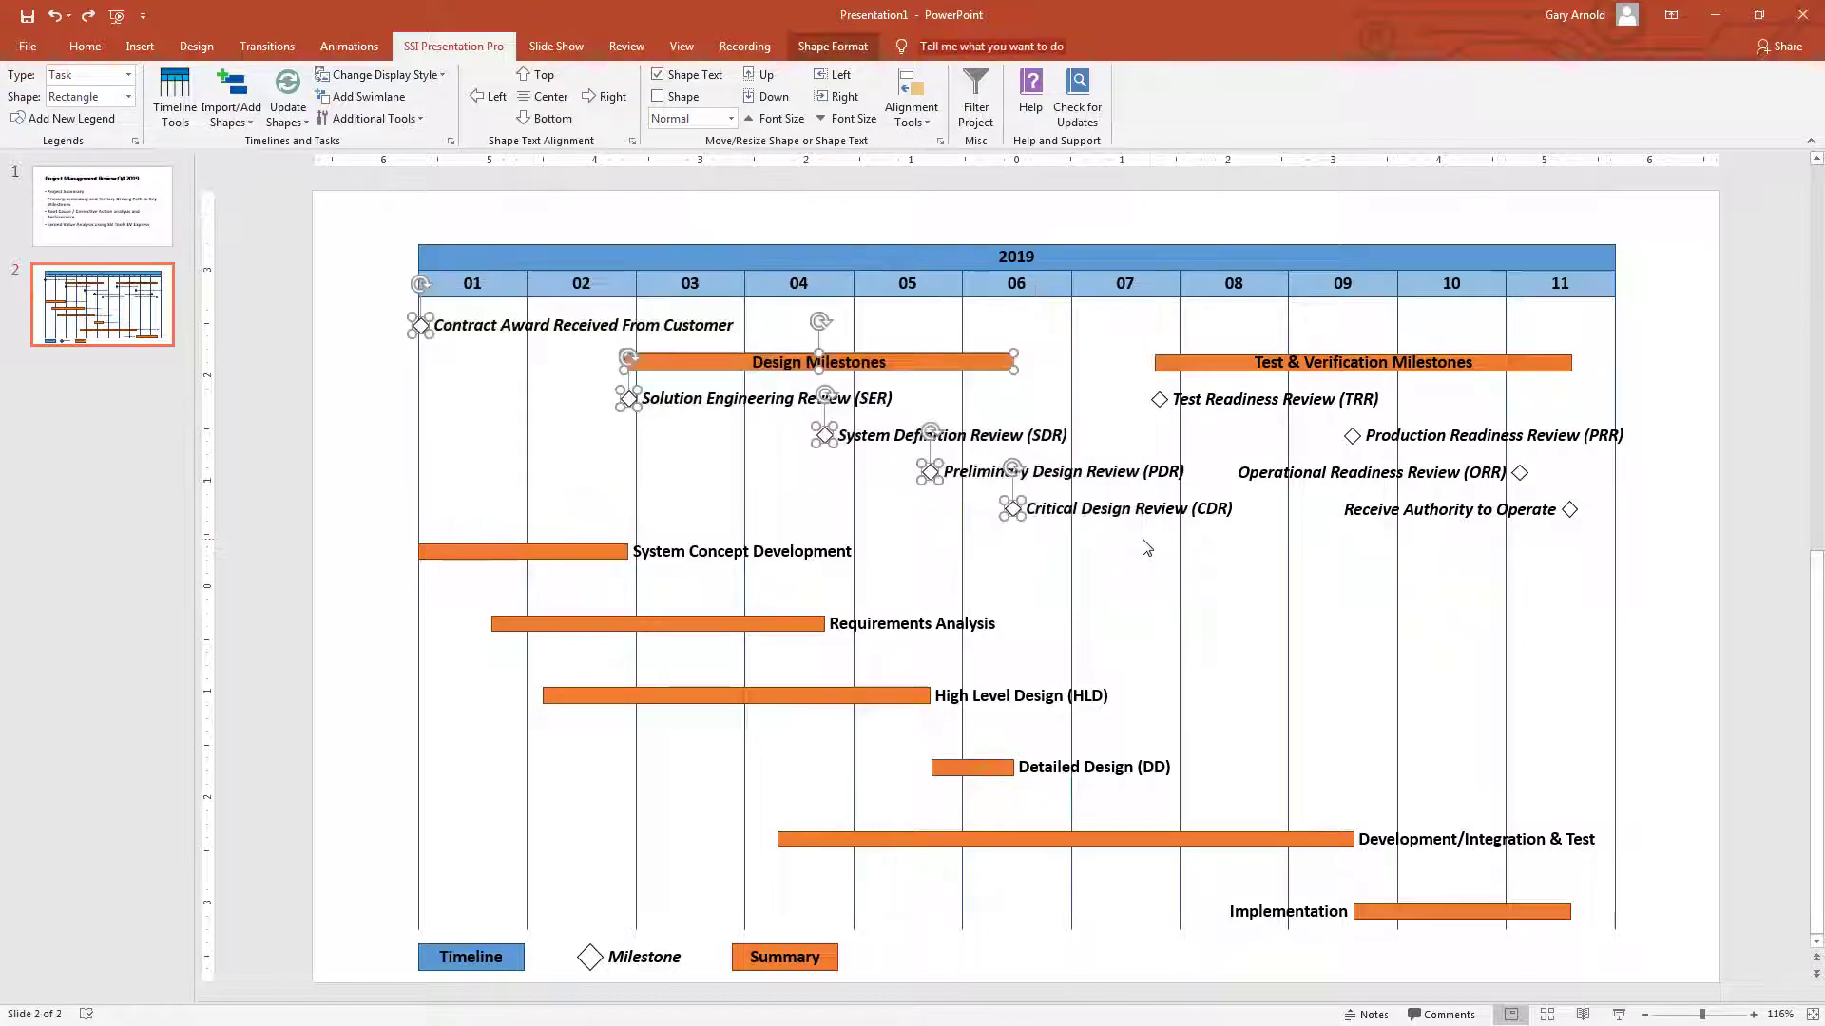
pyautogui.press('Right')
pyautogui.press('Right')
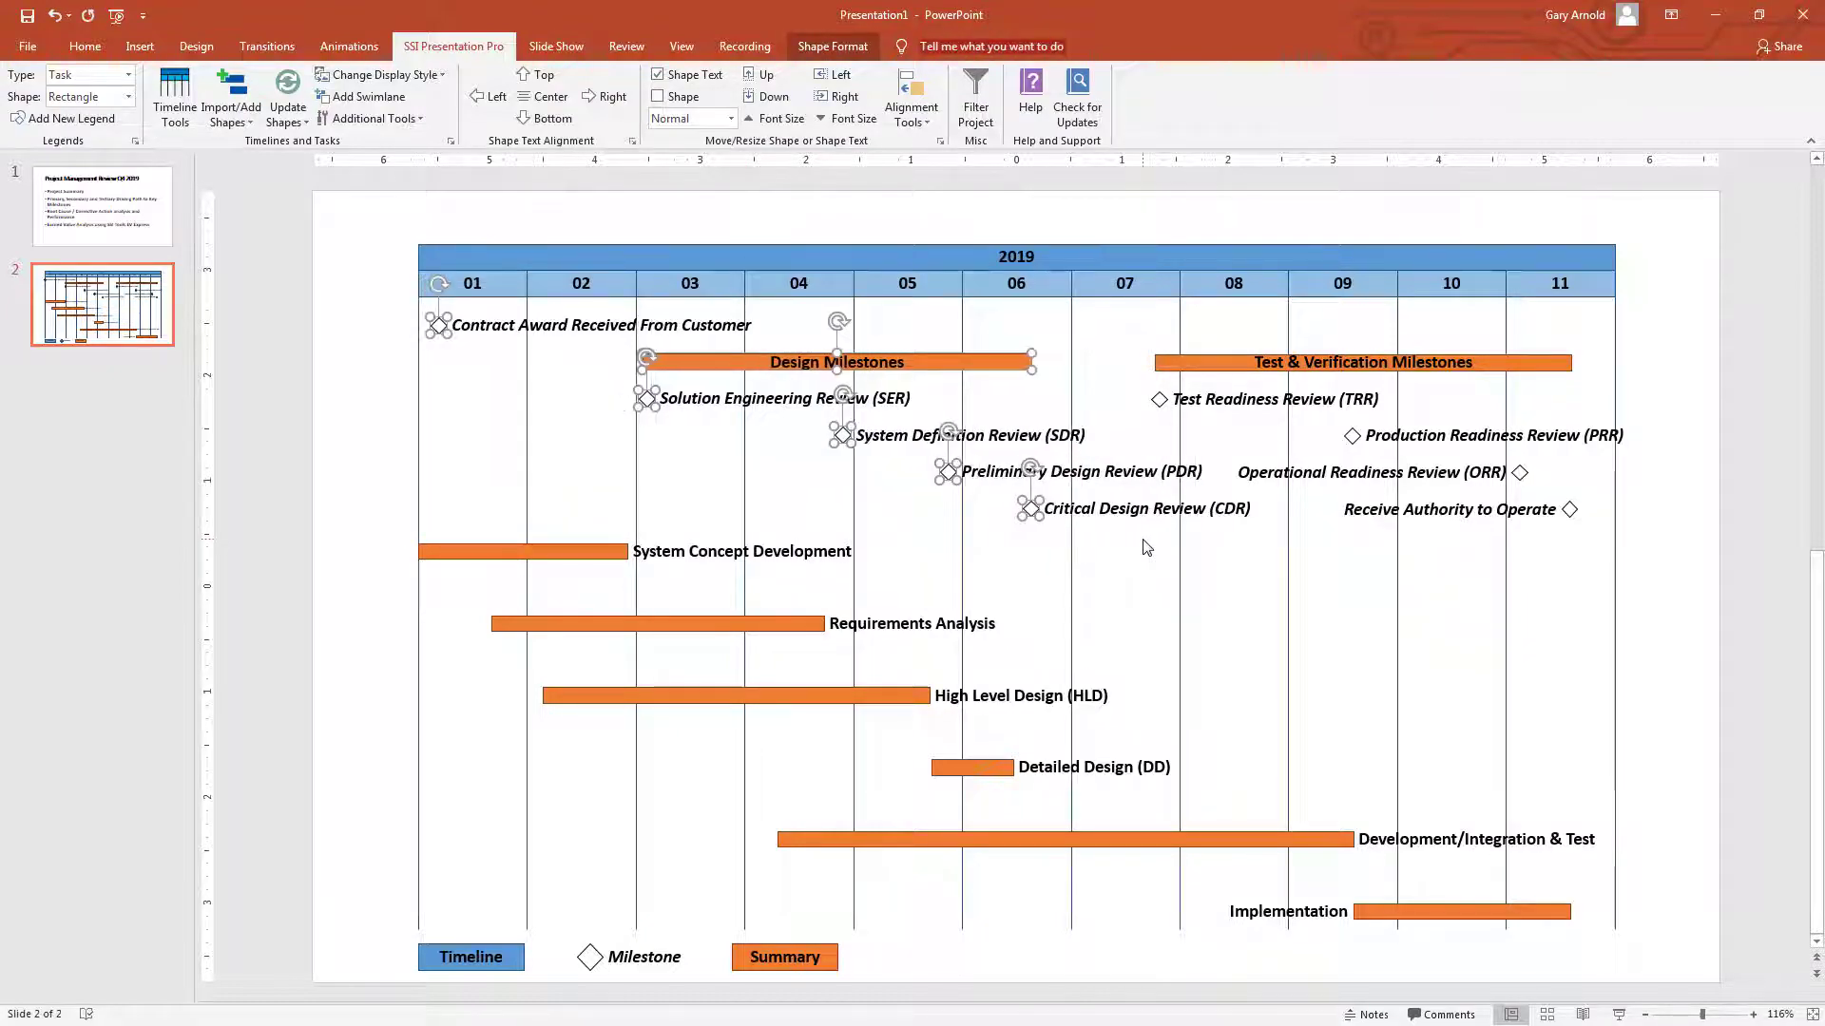
pyautogui.press('Right')
pyautogui.press('Right')
pyautogui.press('Right')
pyautogui.press('Right')
pyautogui.press('Right')
pyautogui.press('Right')
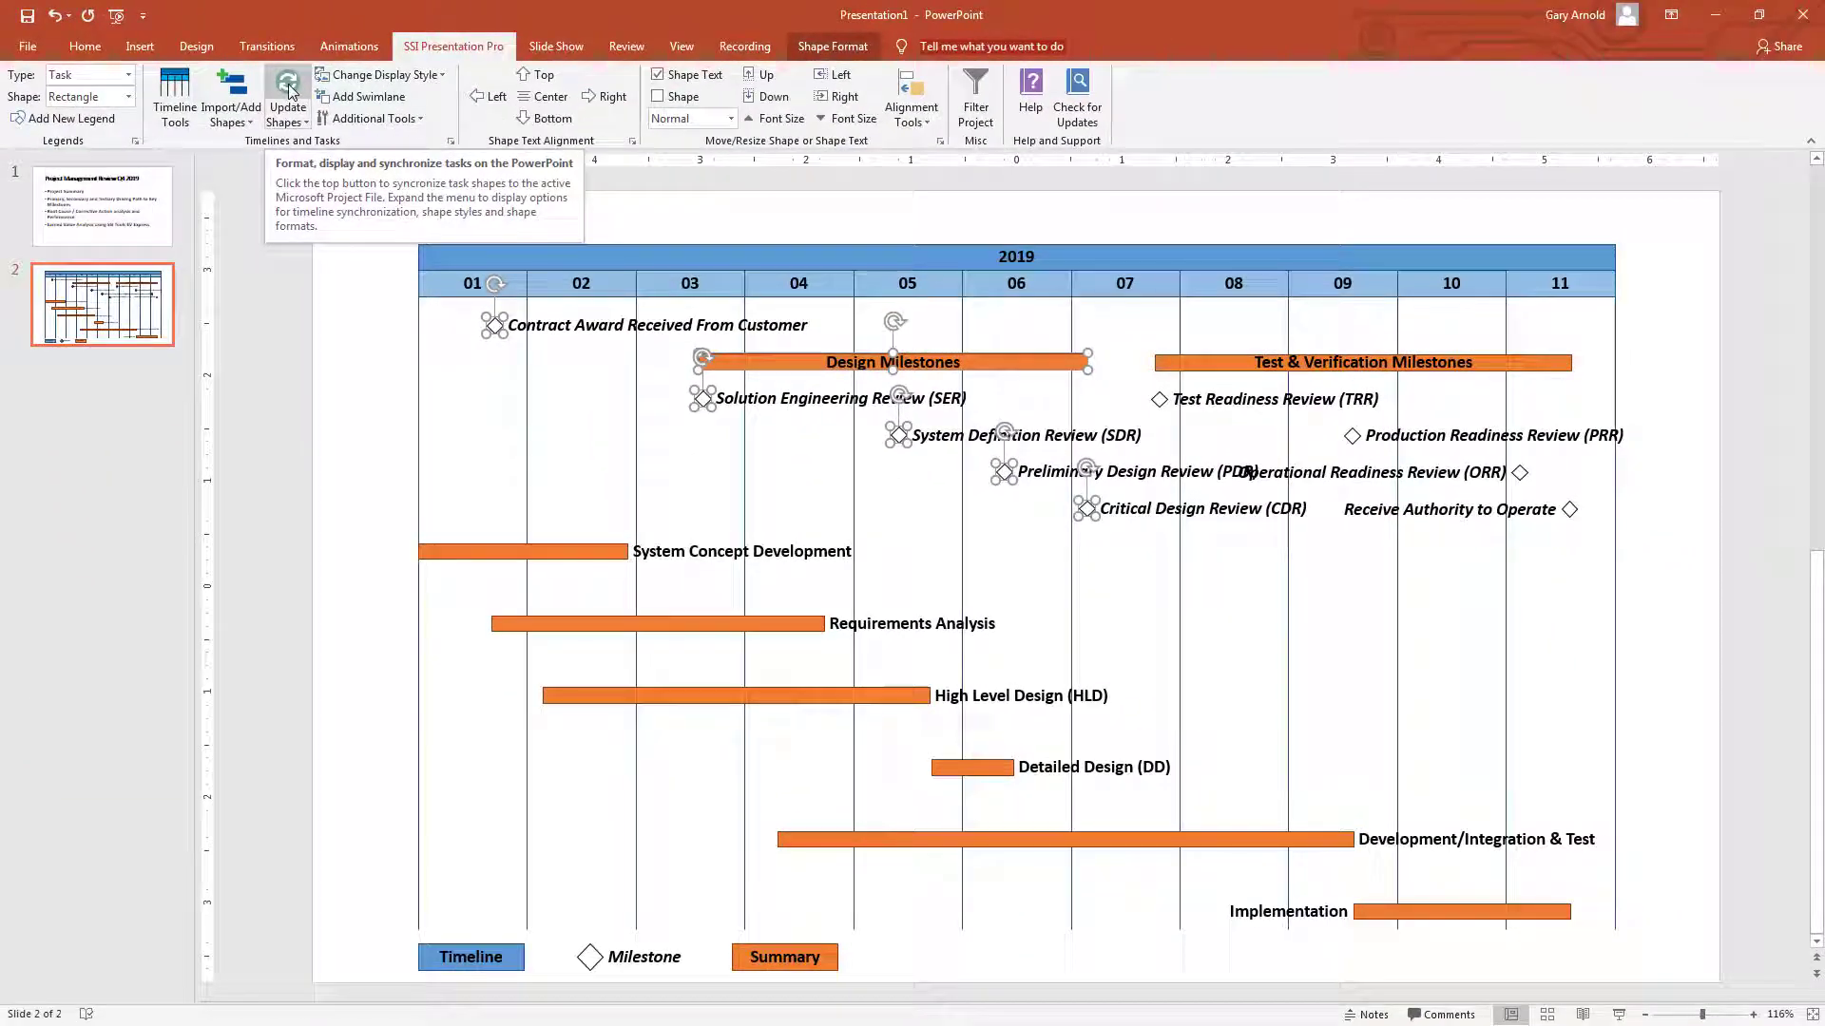
pyautogui.click(290, 92)
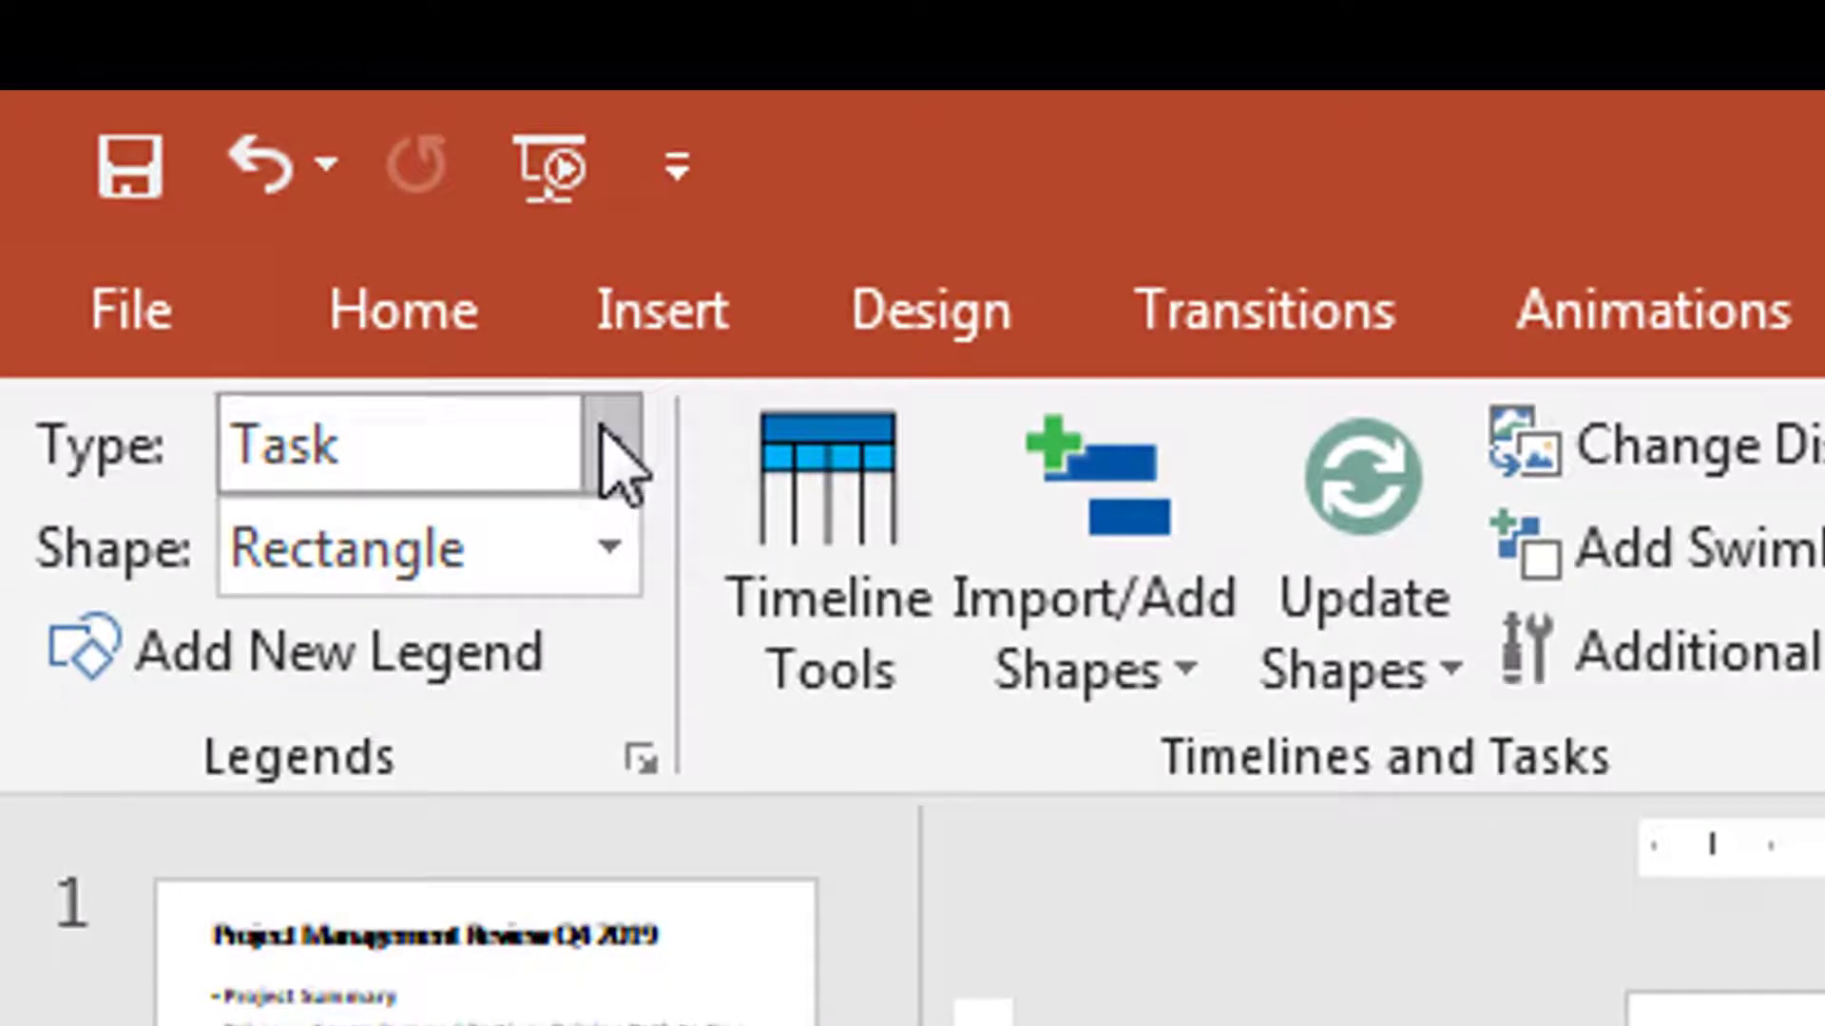
# Step: Add a Milestone Complete legend entry with a Star shape and select the new star
pyautogui.click(605, 434)
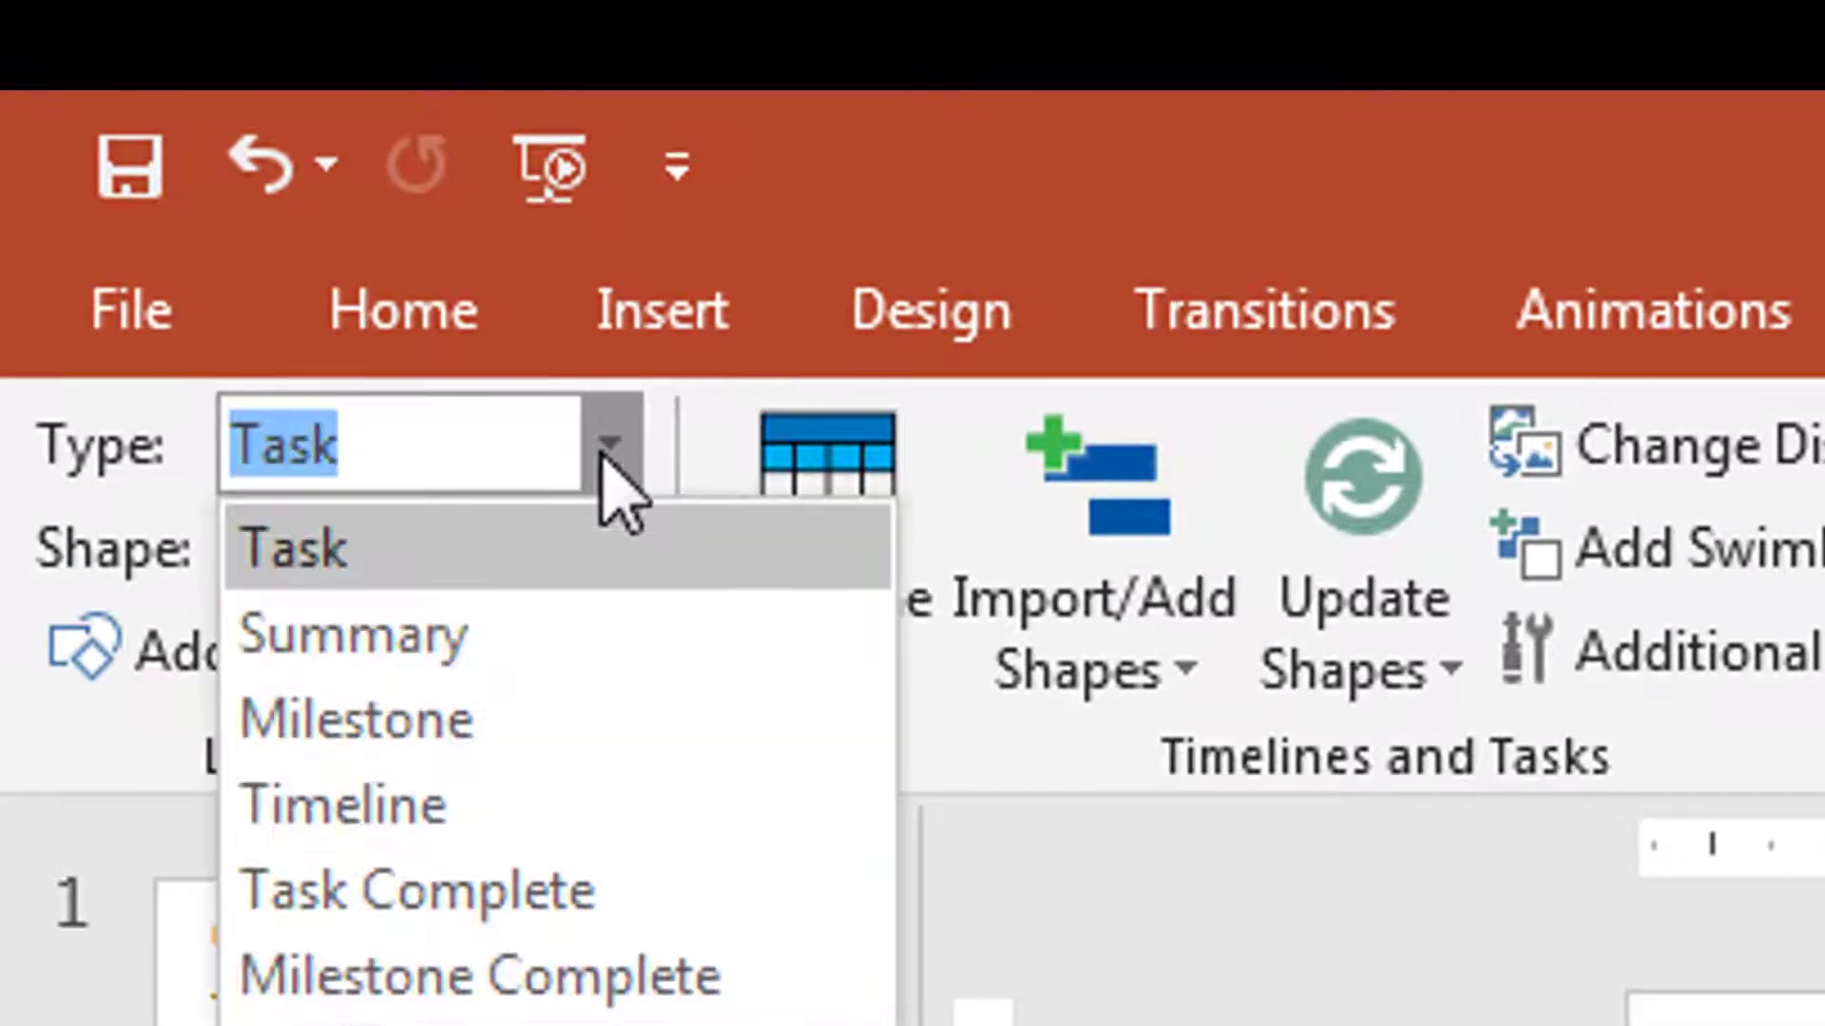
pyautogui.click(592, 983)
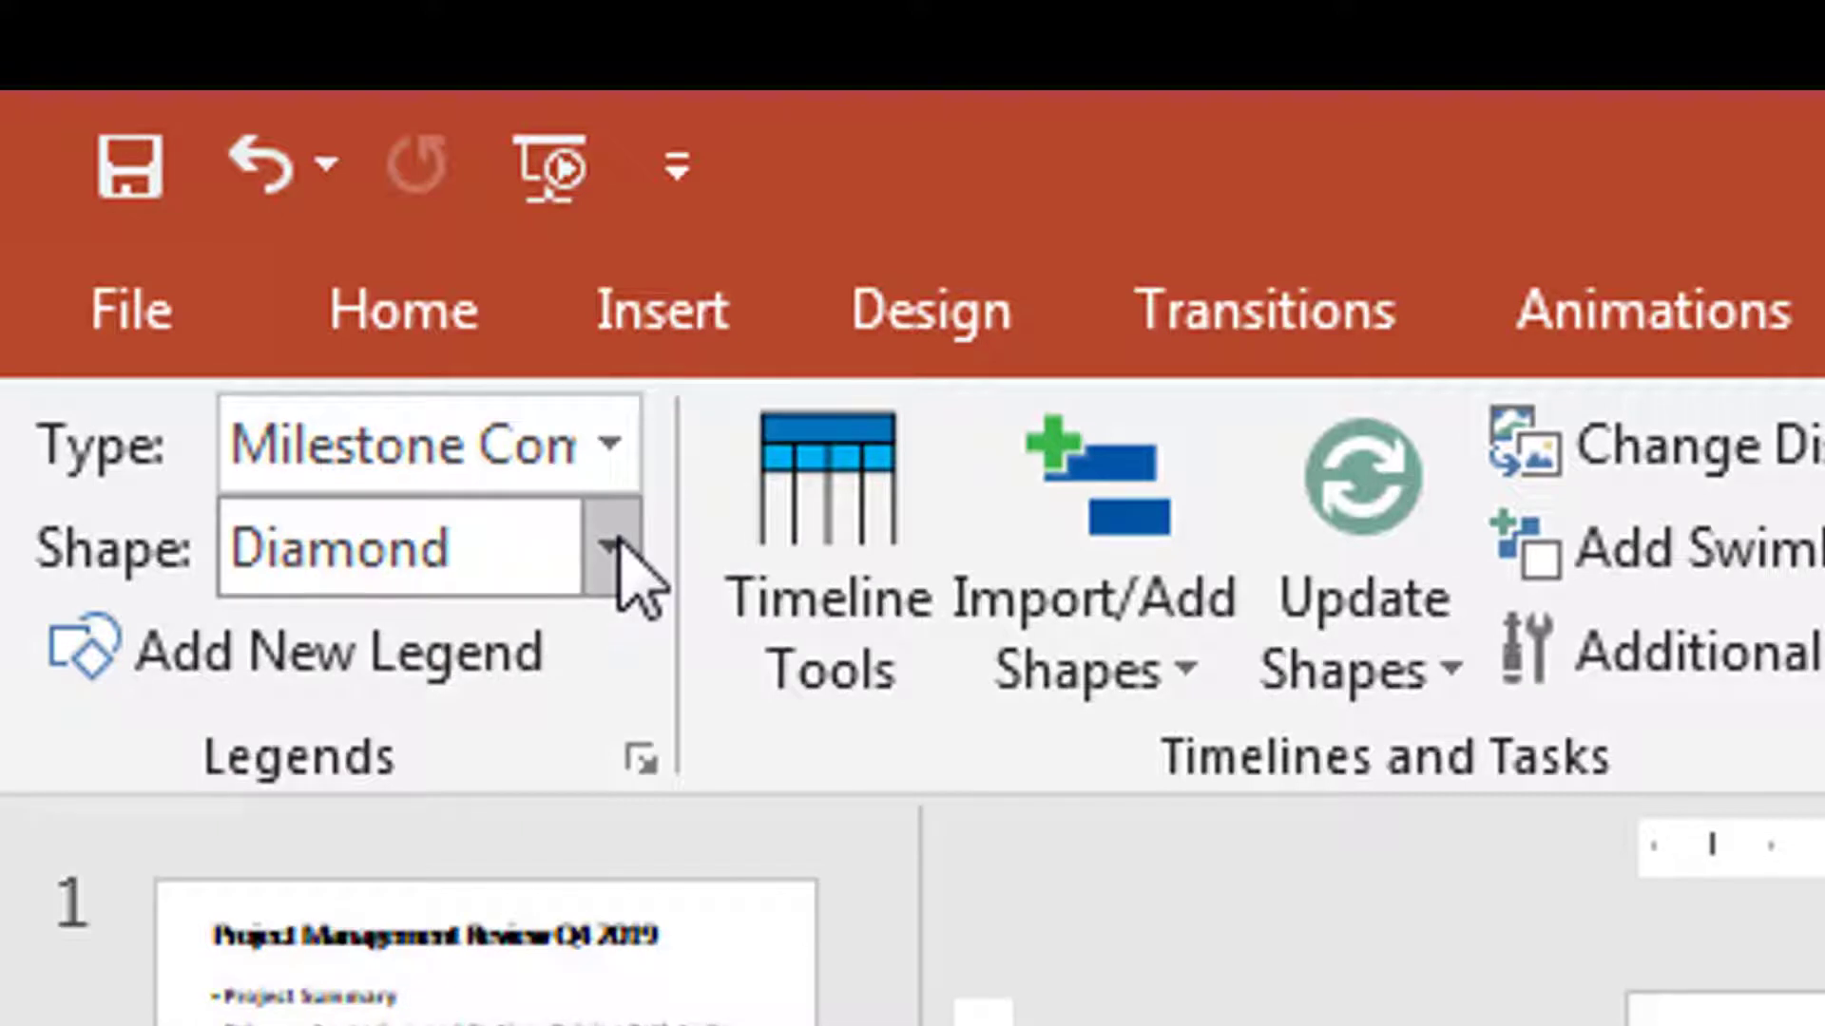
pyautogui.click(611, 550)
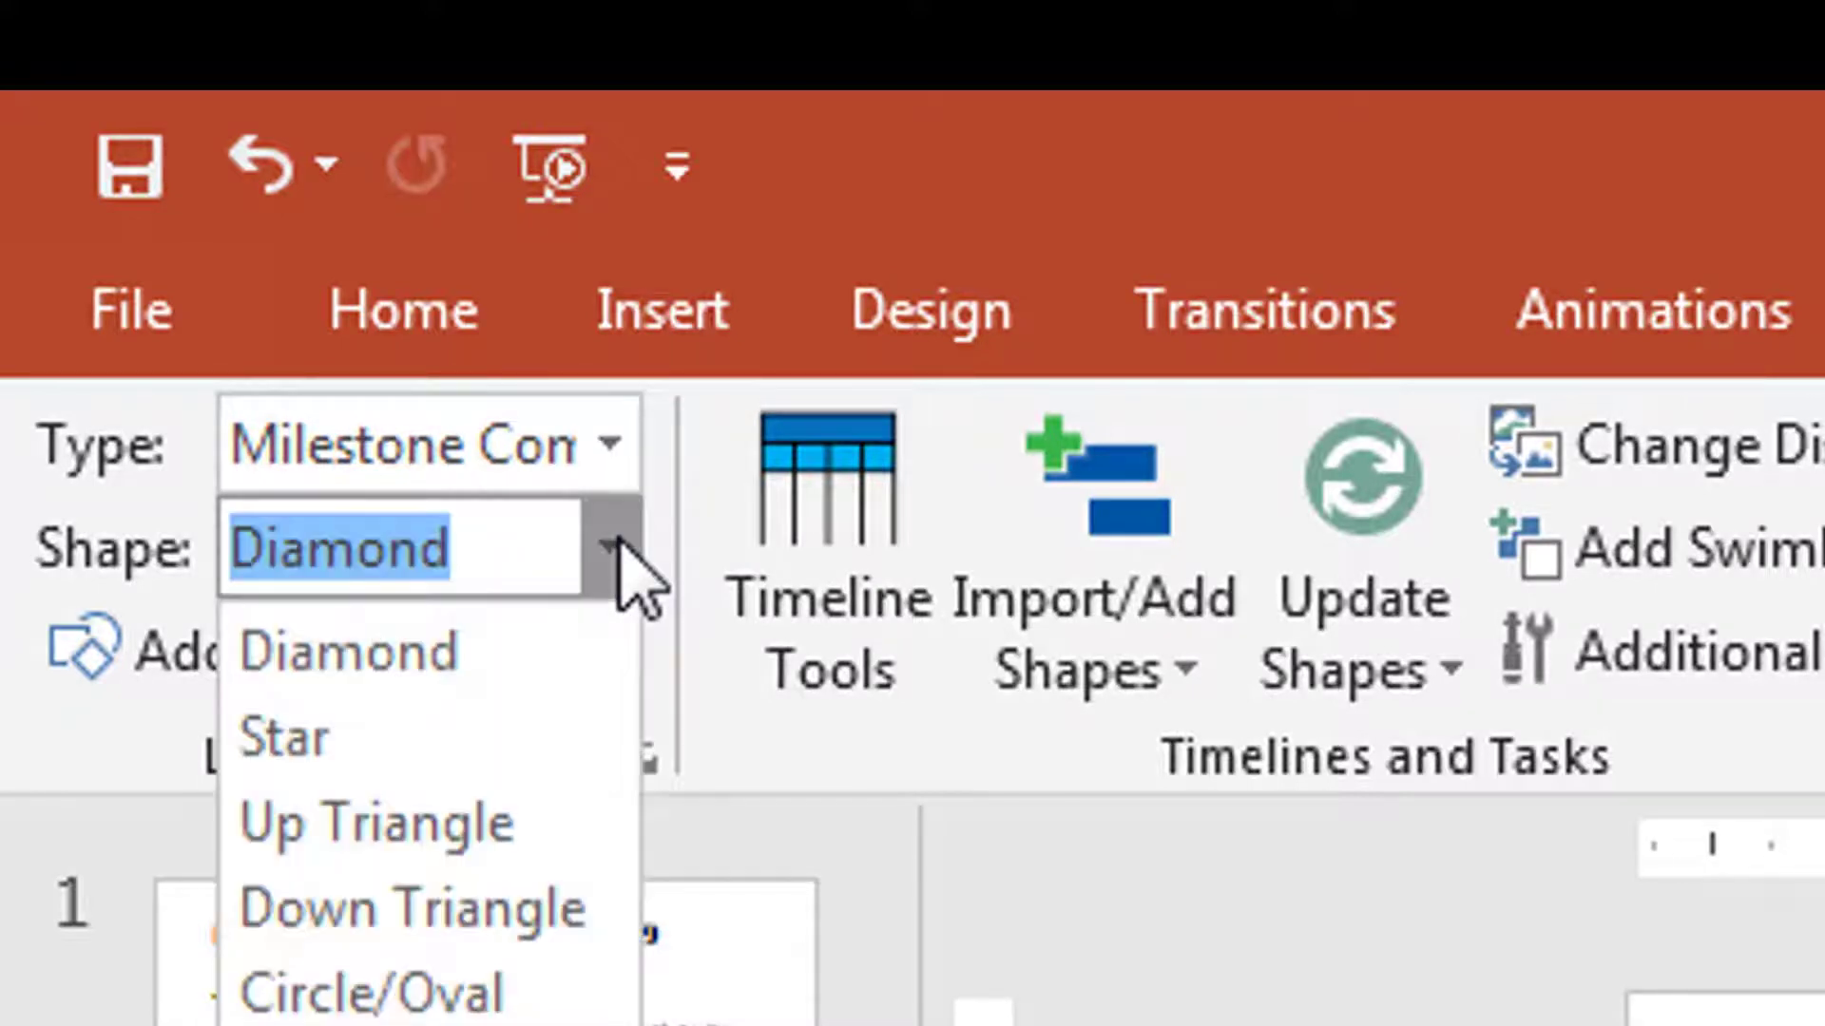
pyautogui.click(498, 733)
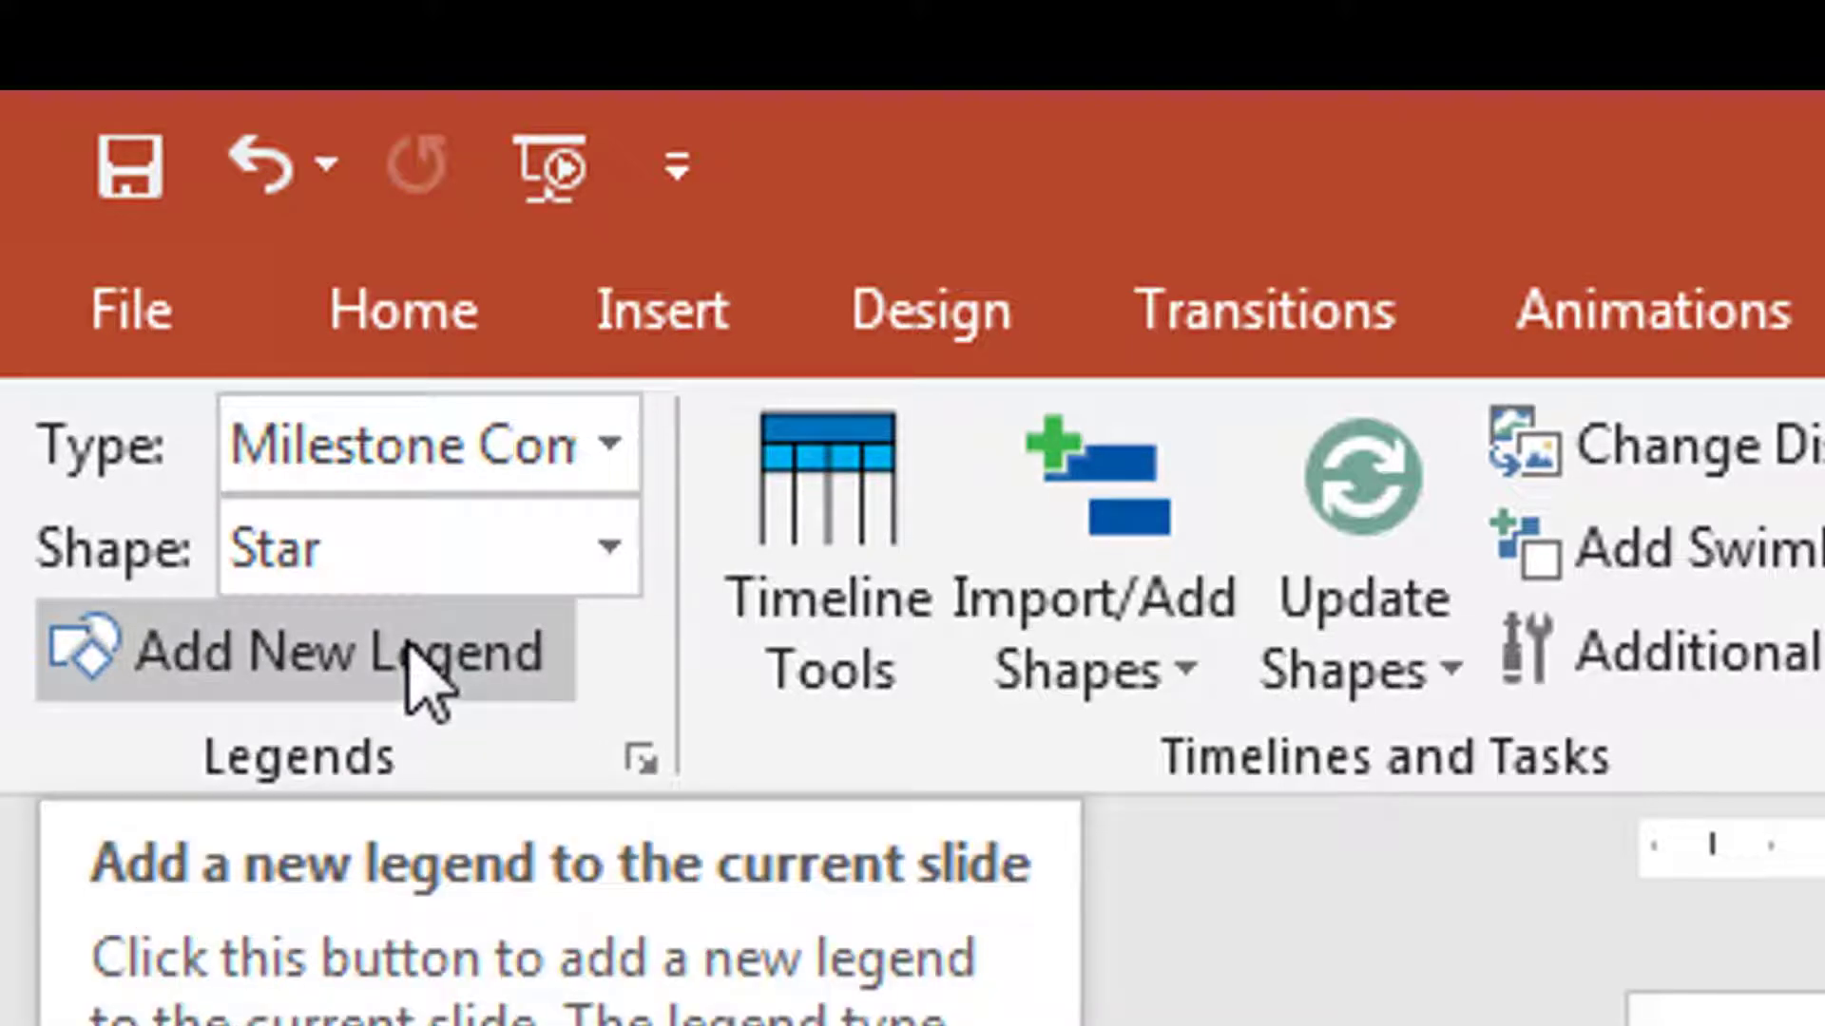
pyautogui.click(409, 649)
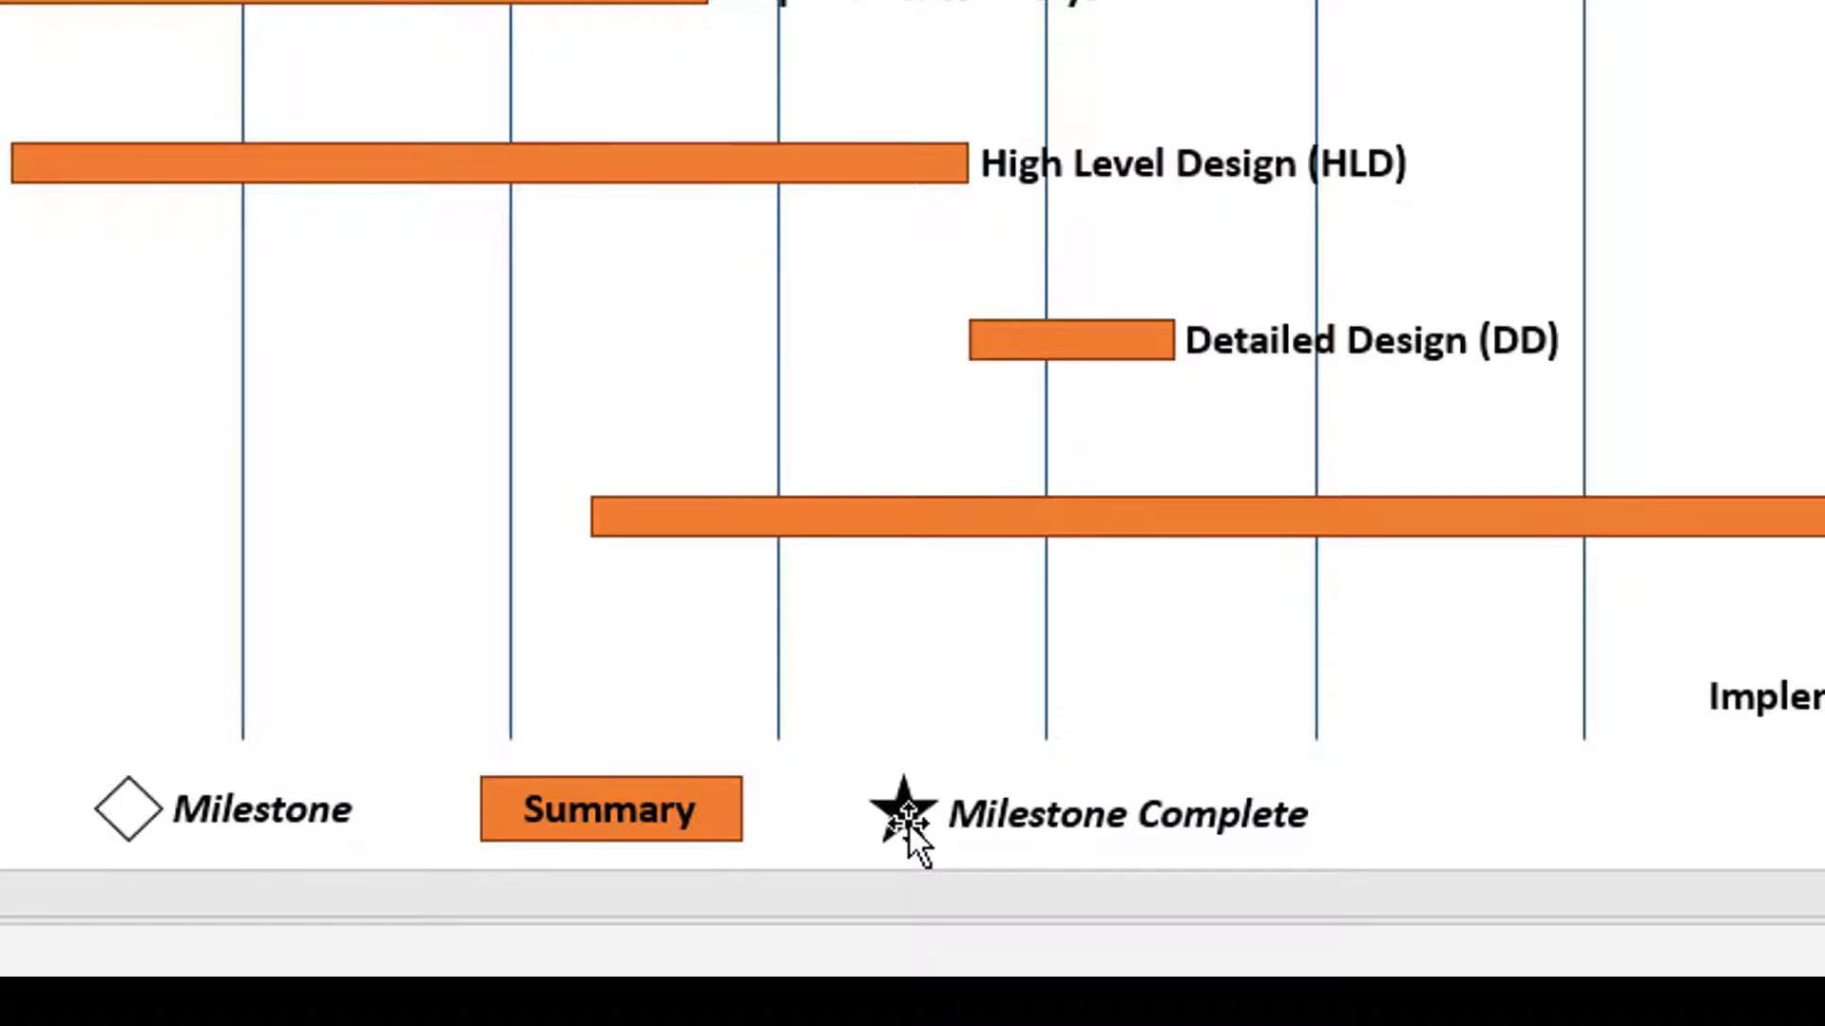
pyautogui.click(908, 821)
pyautogui.rightClick(908, 821)
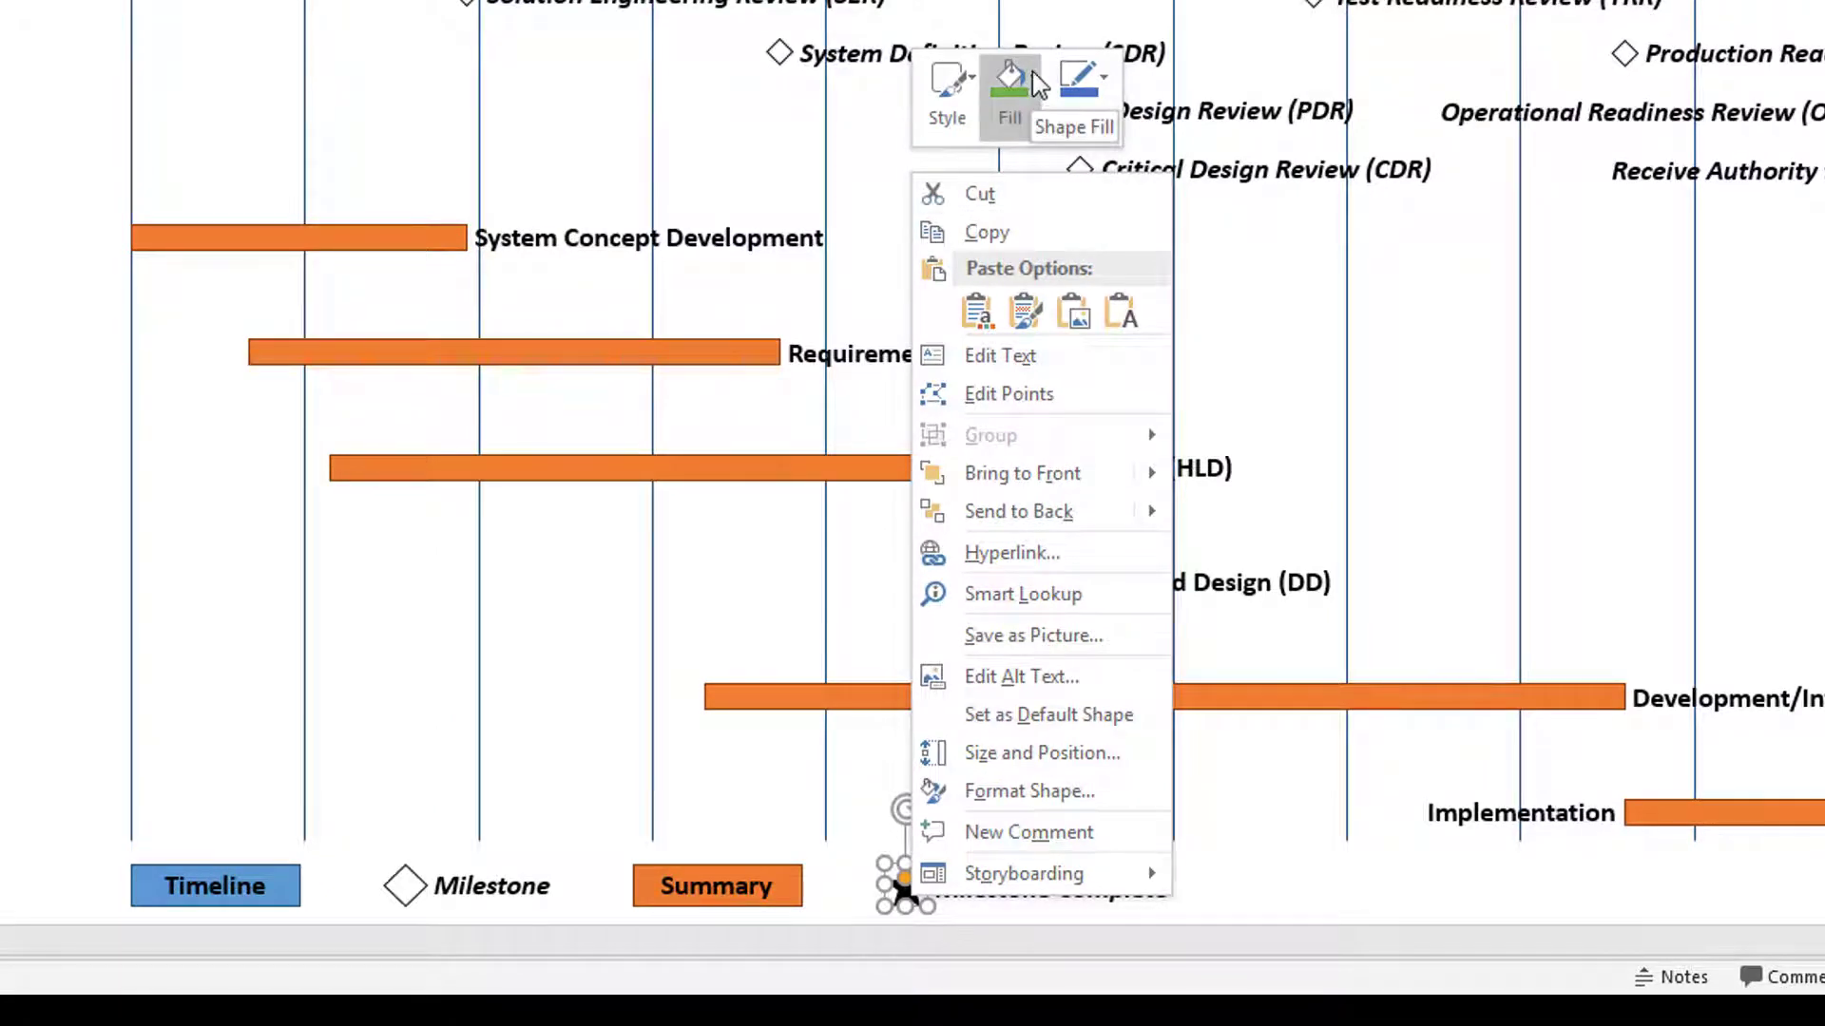
# Step: Give the Milestone Complete legend star a green theme fill
pyautogui.click(1033, 76)
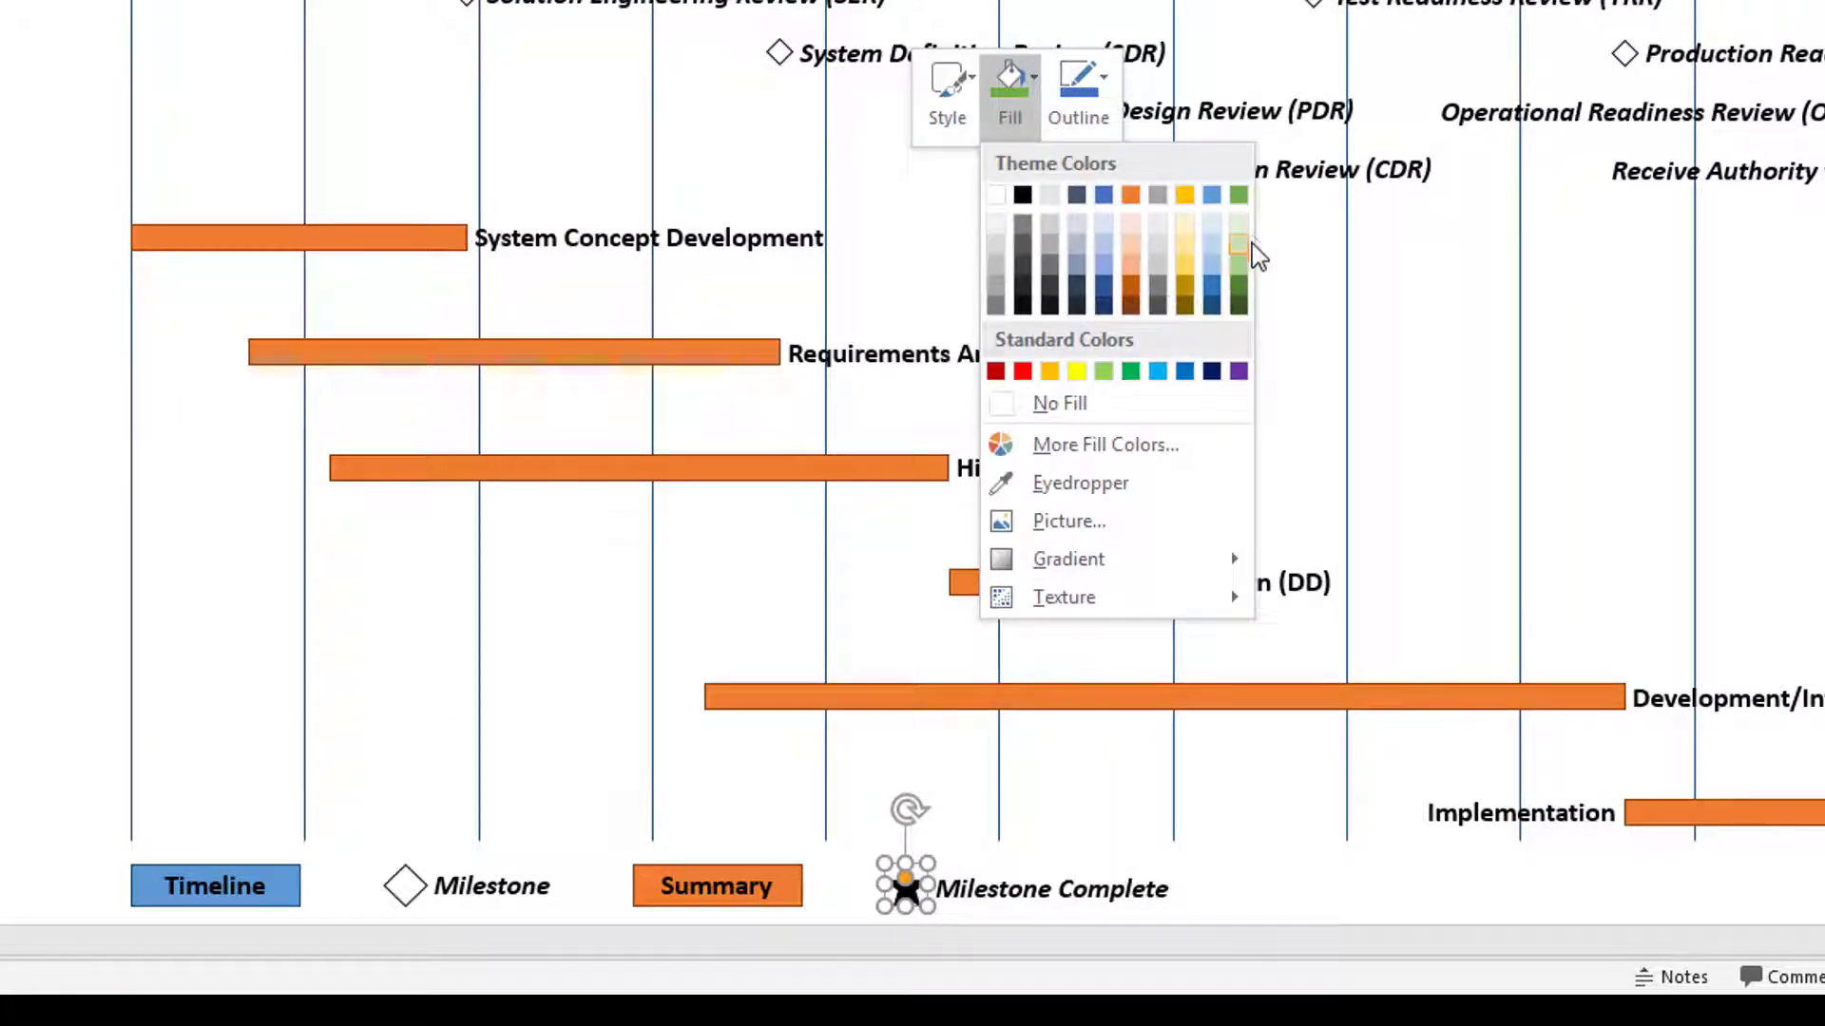
pyautogui.click(1239, 195)
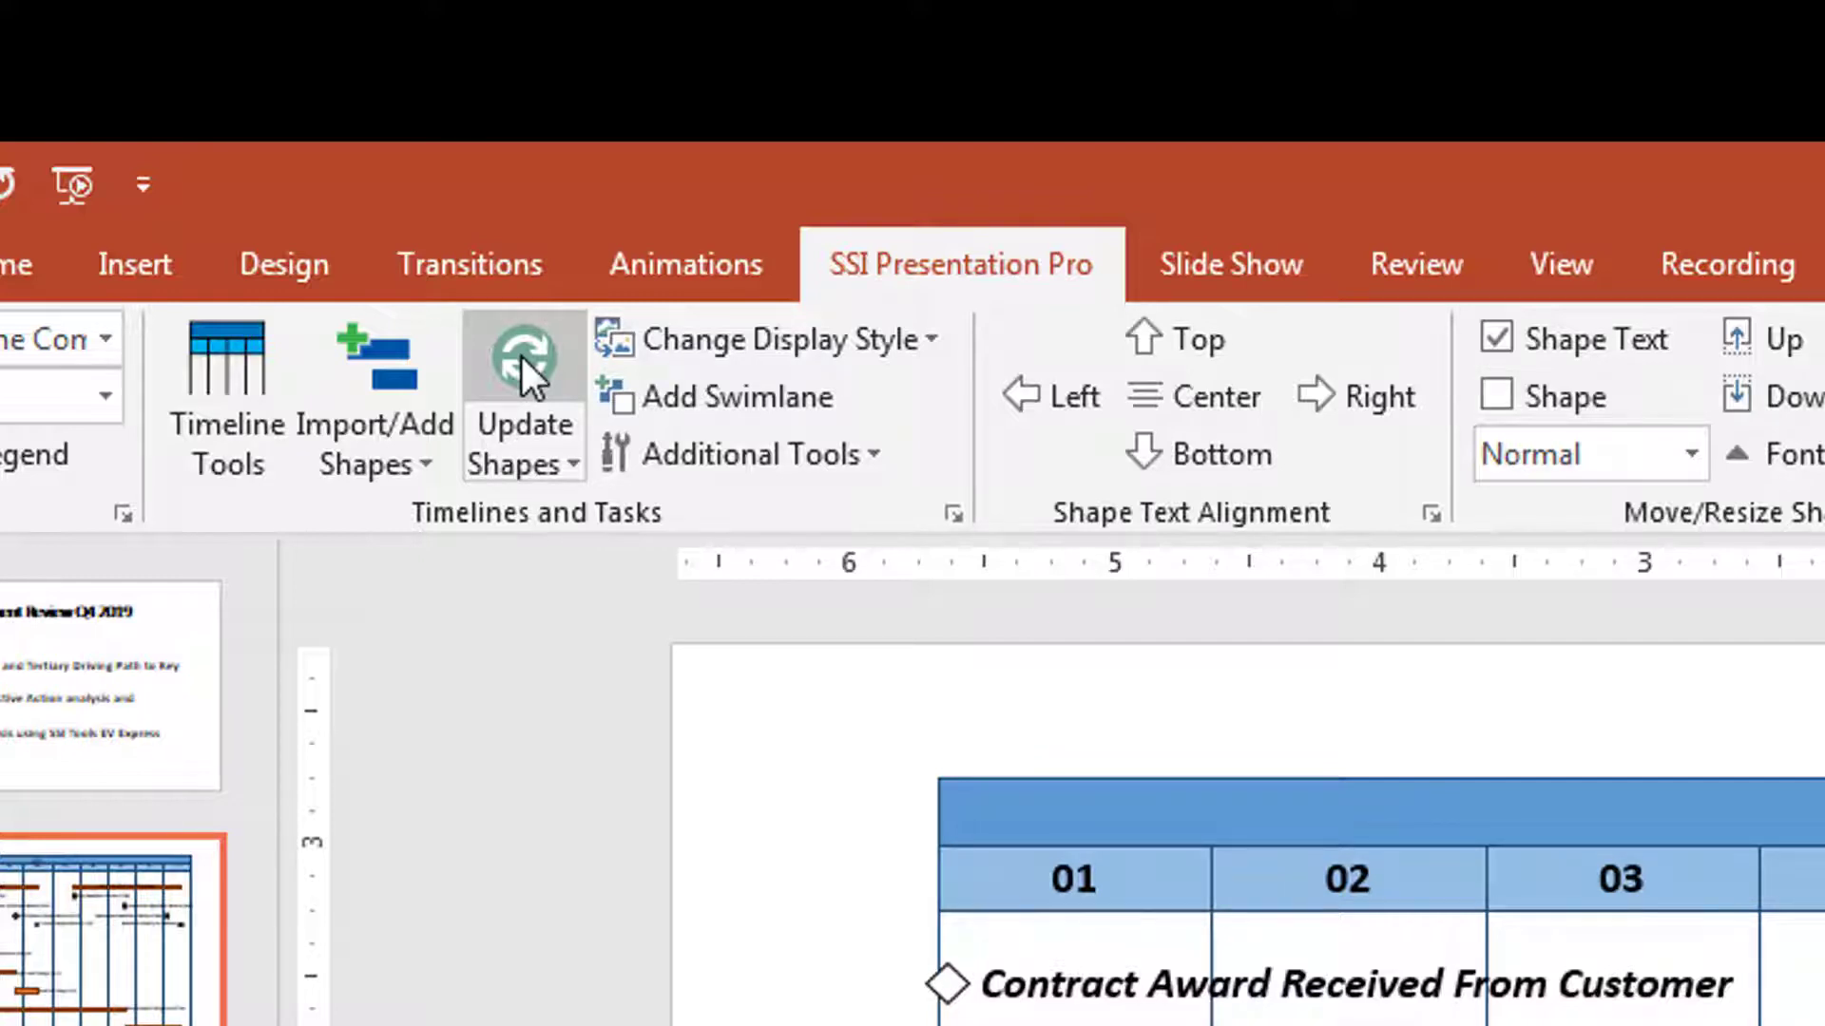
# Step: Match legend styles so Contract Award Received From Customer and SER show green stars
pyautogui.click(576, 464)
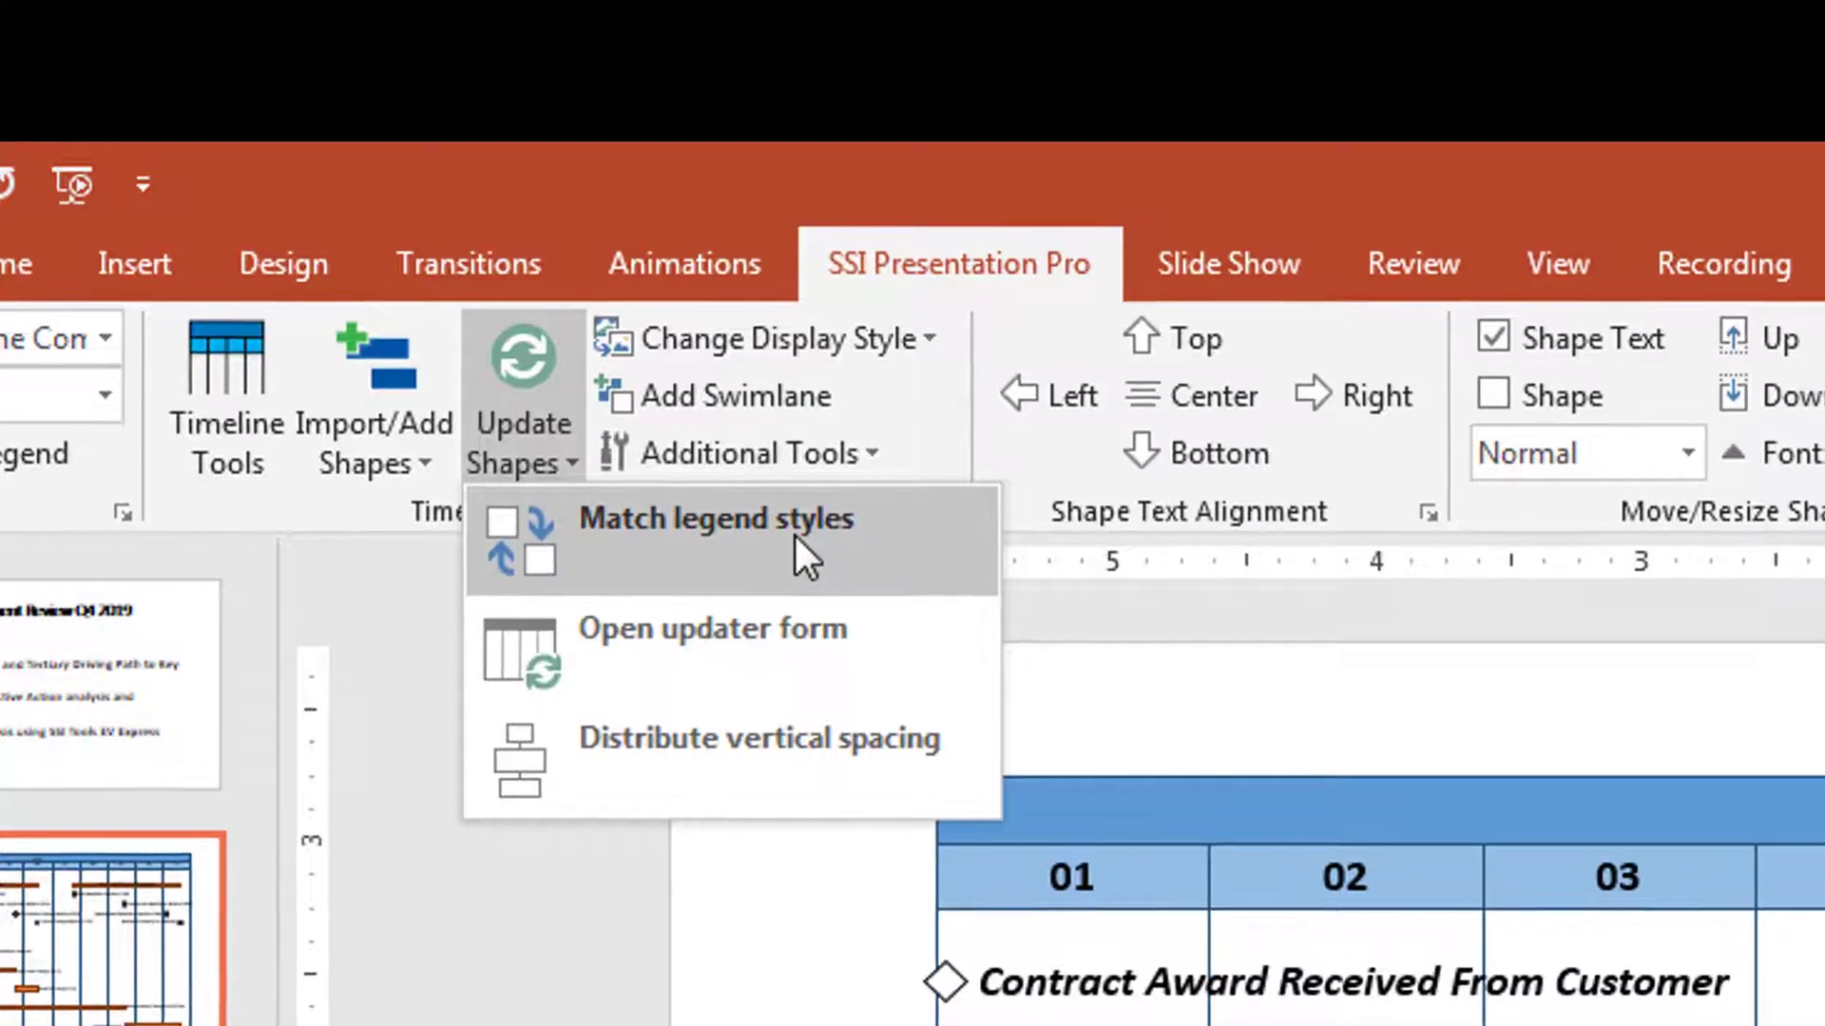
pyautogui.click(797, 536)
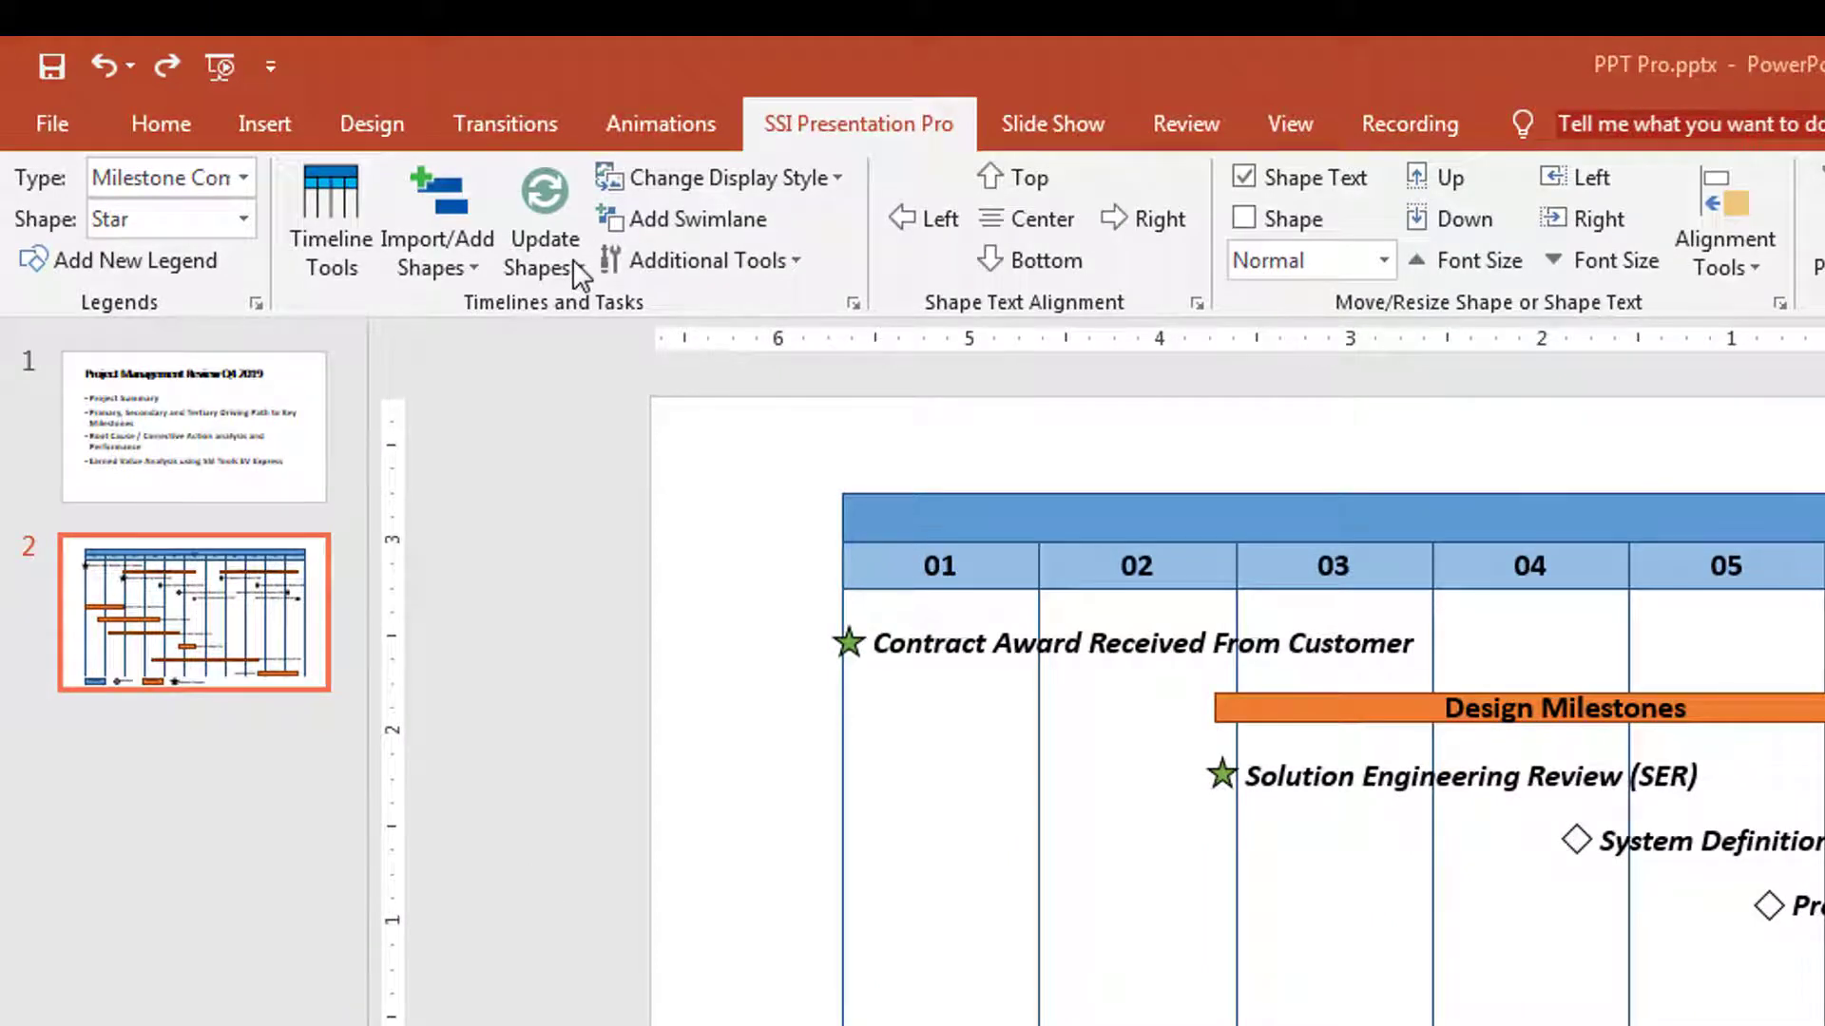
# Step: In the updater form's advanced options, enable deadline reference milestones, baseline reference tasks and progress bars
pyautogui.click(572, 258)
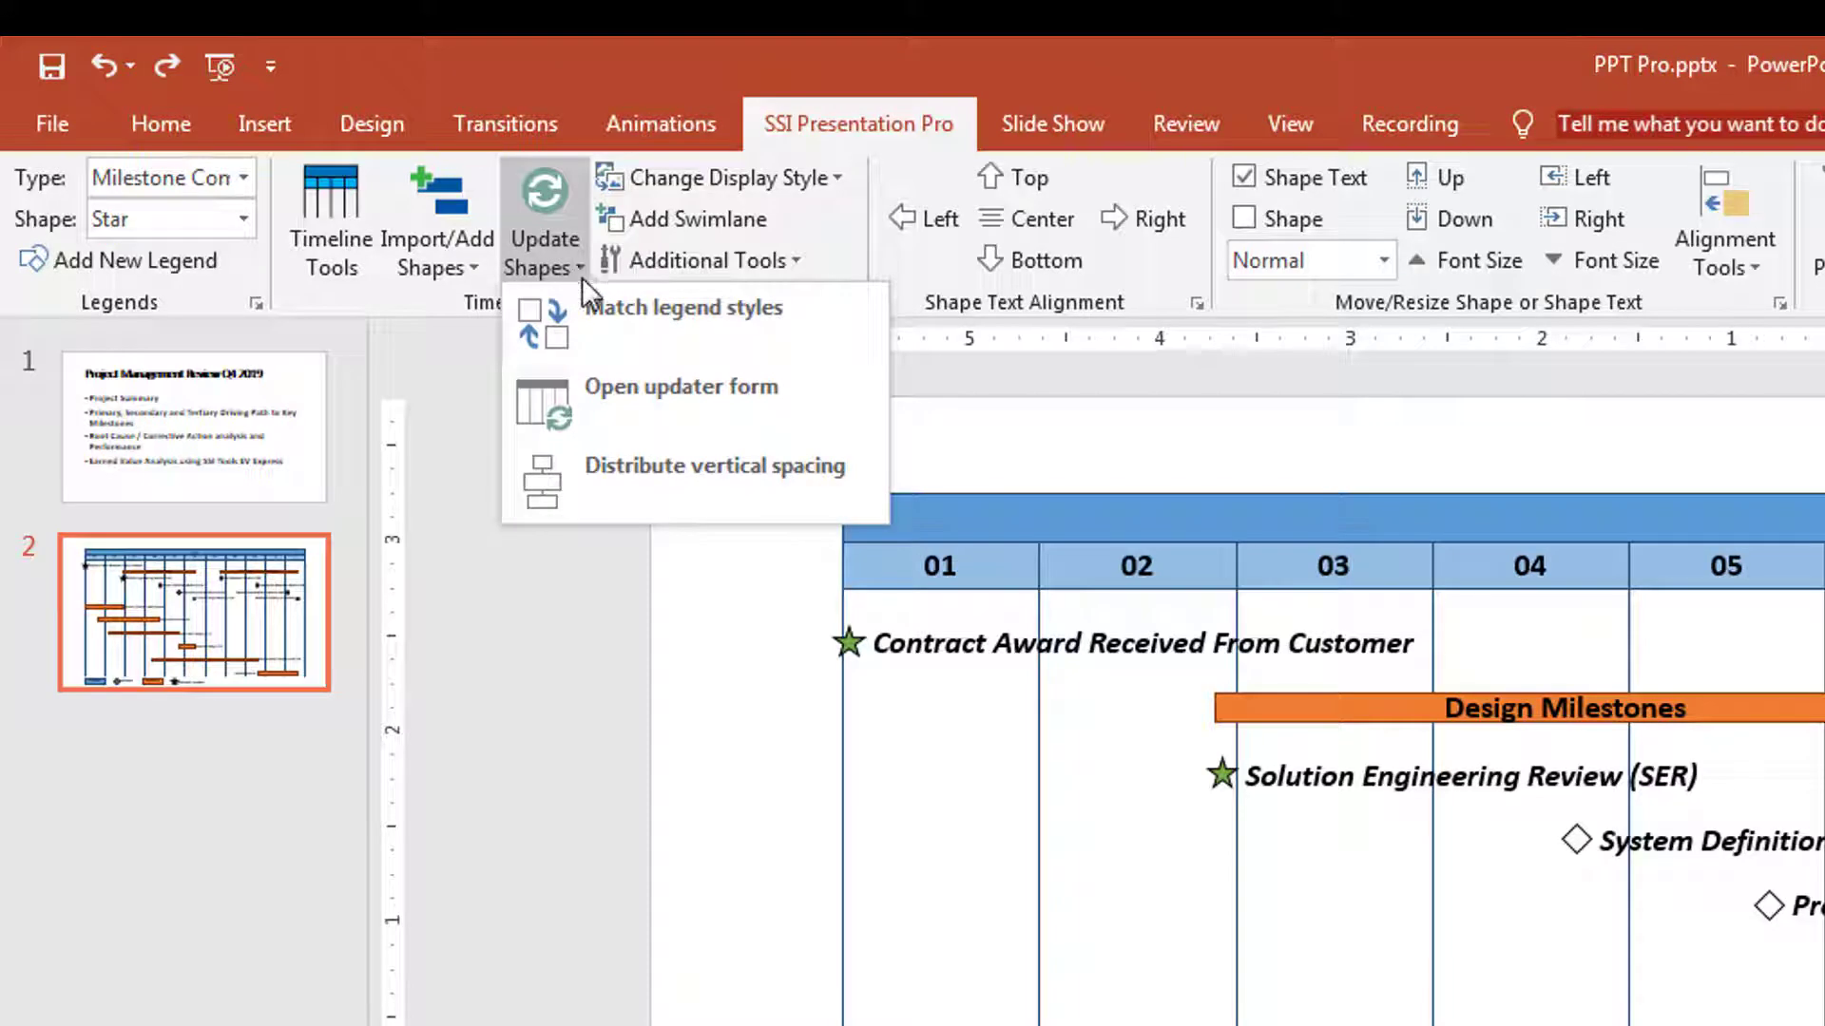
pyautogui.click(683, 390)
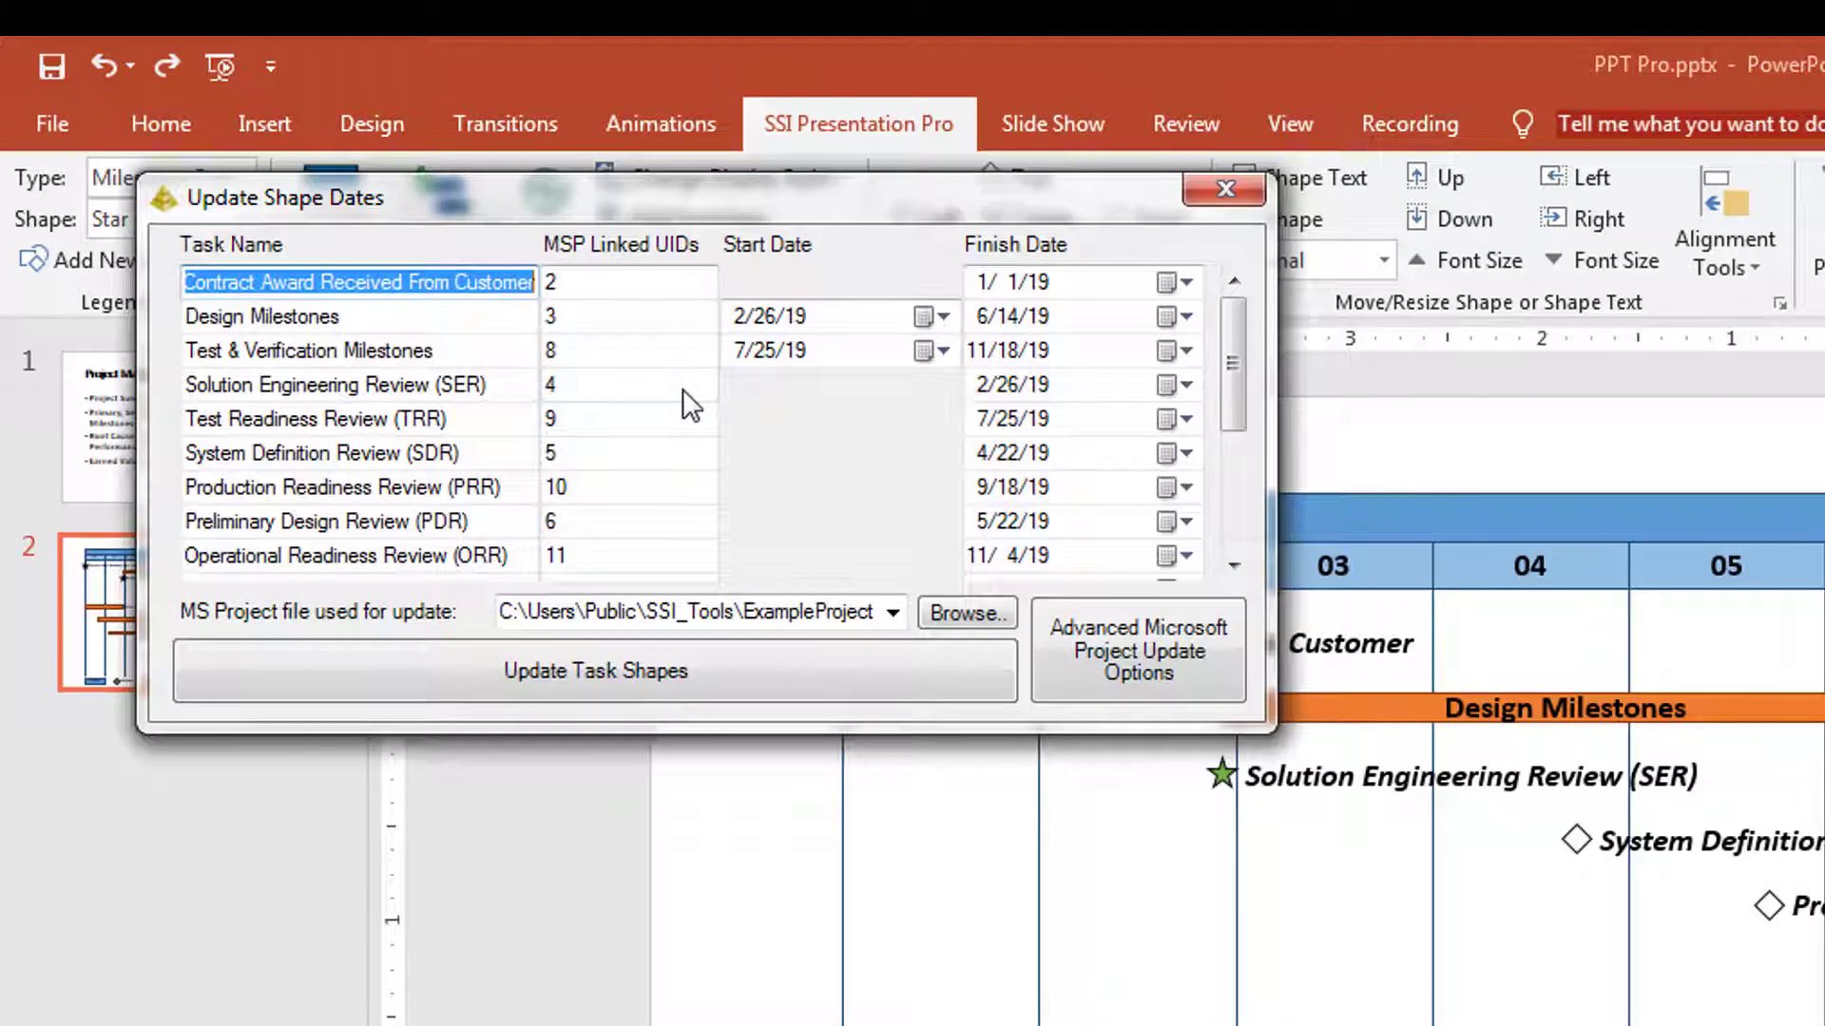
pyautogui.click(1211, 682)
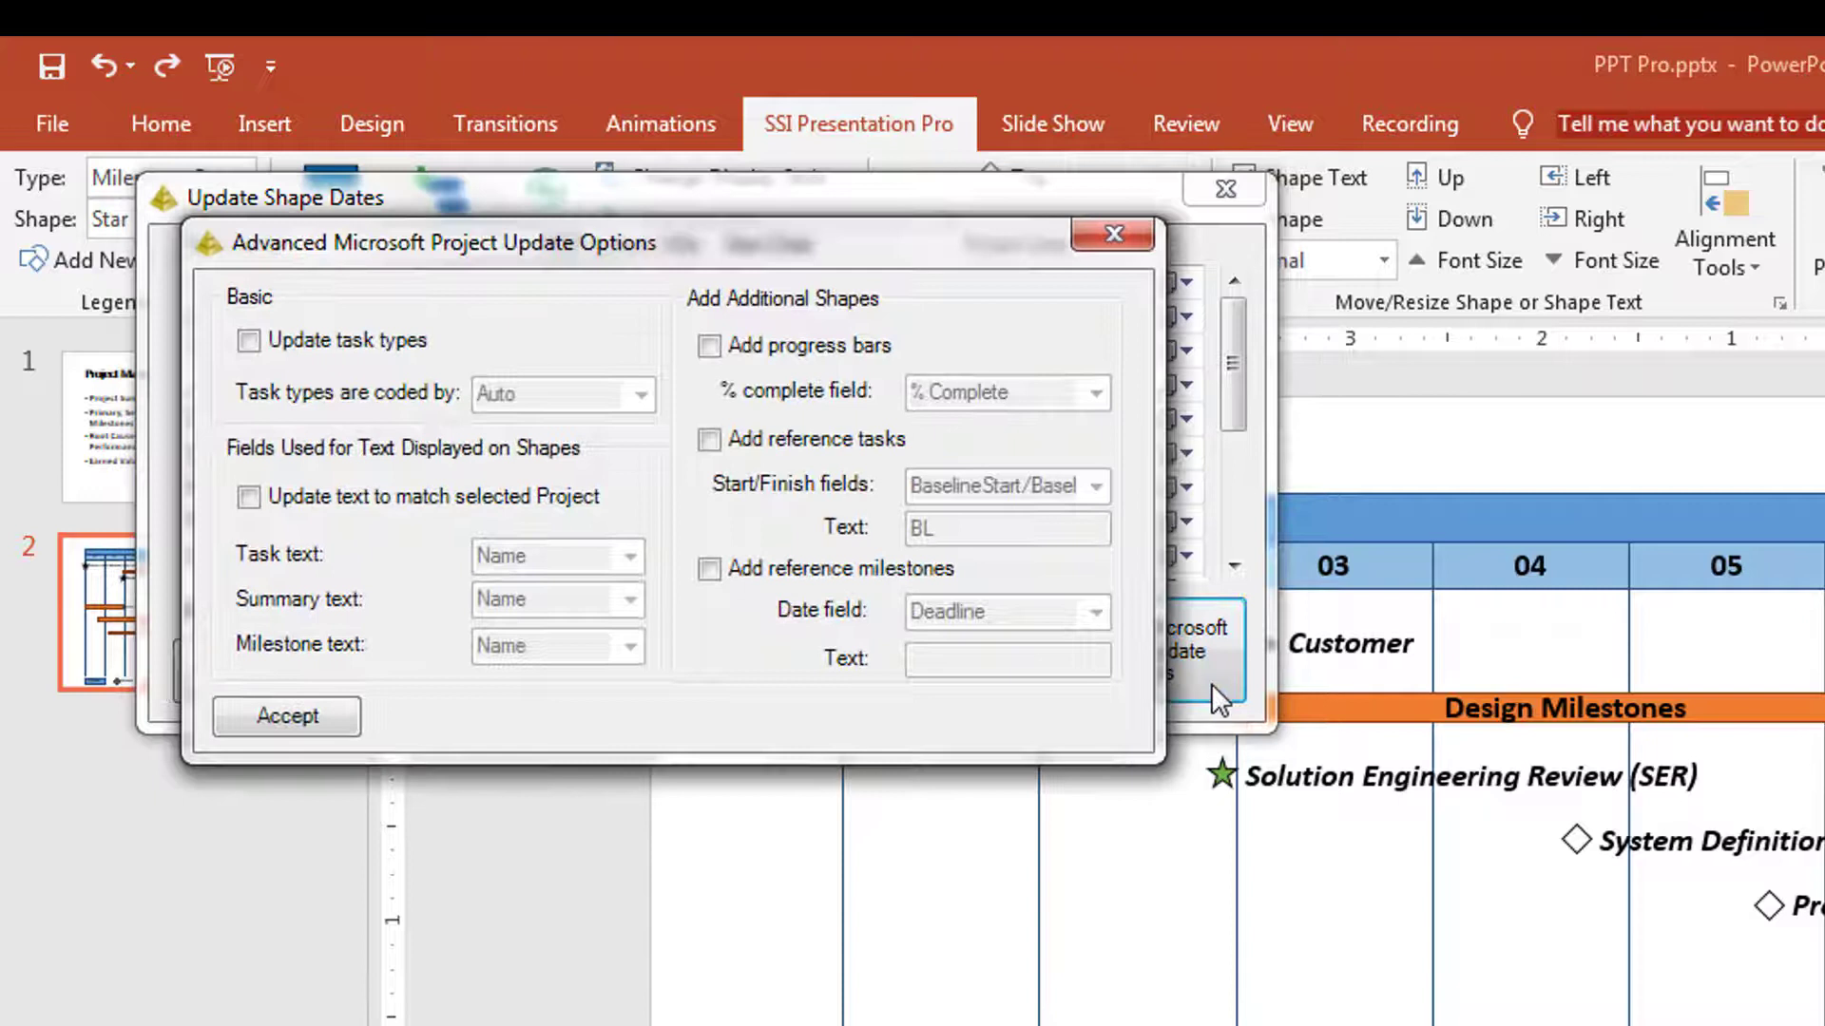
pyautogui.click(709, 570)
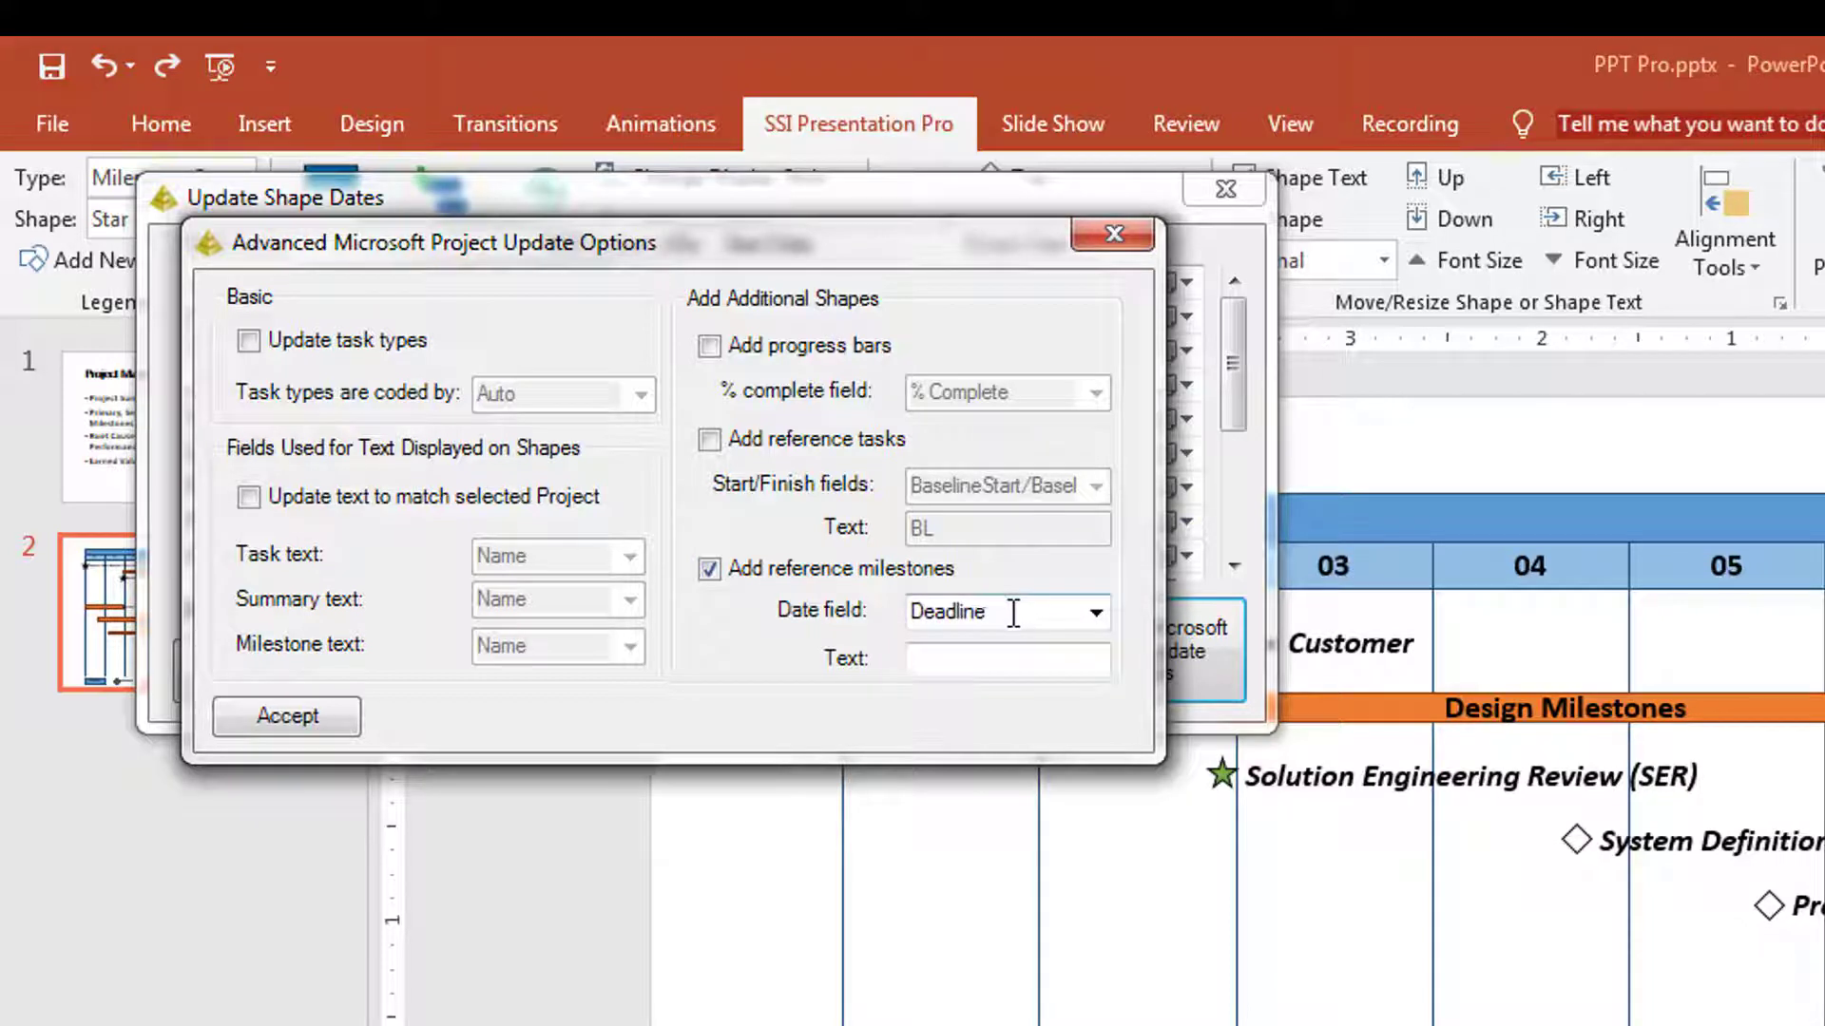
pyautogui.click(709, 440)
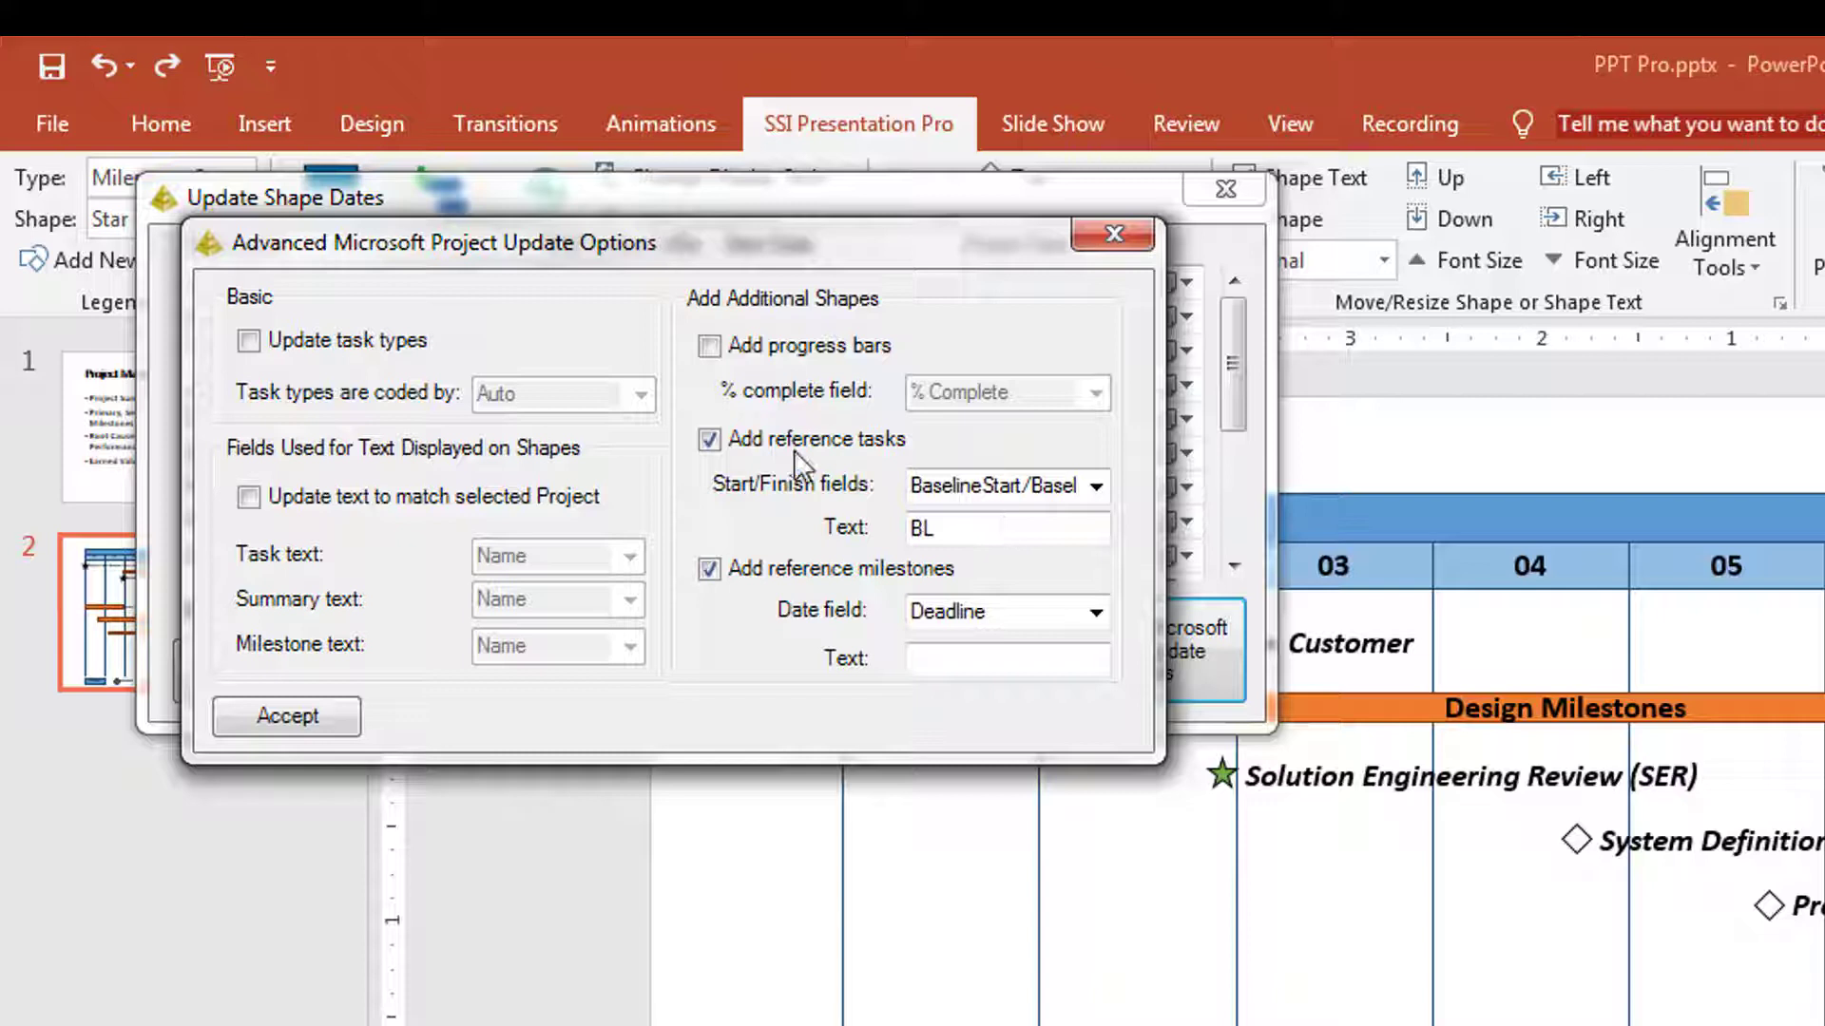
pyautogui.click(709, 347)
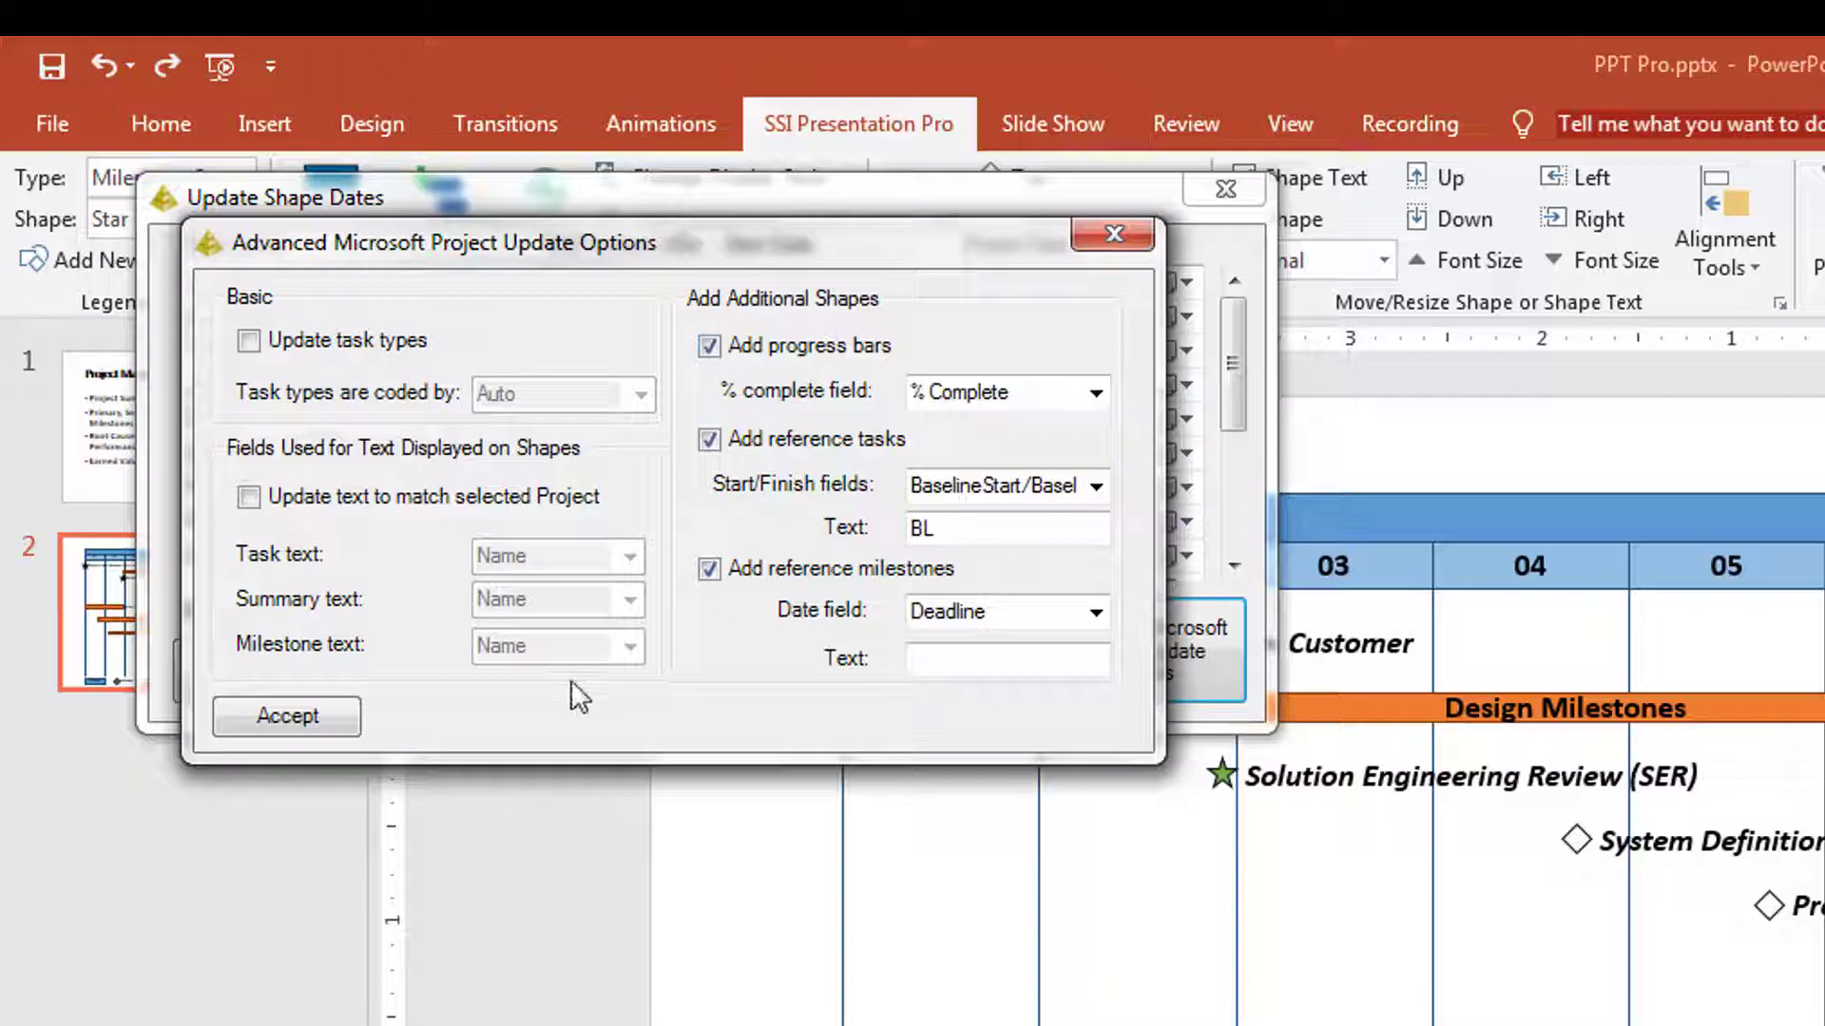
pyautogui.click(328, 713)
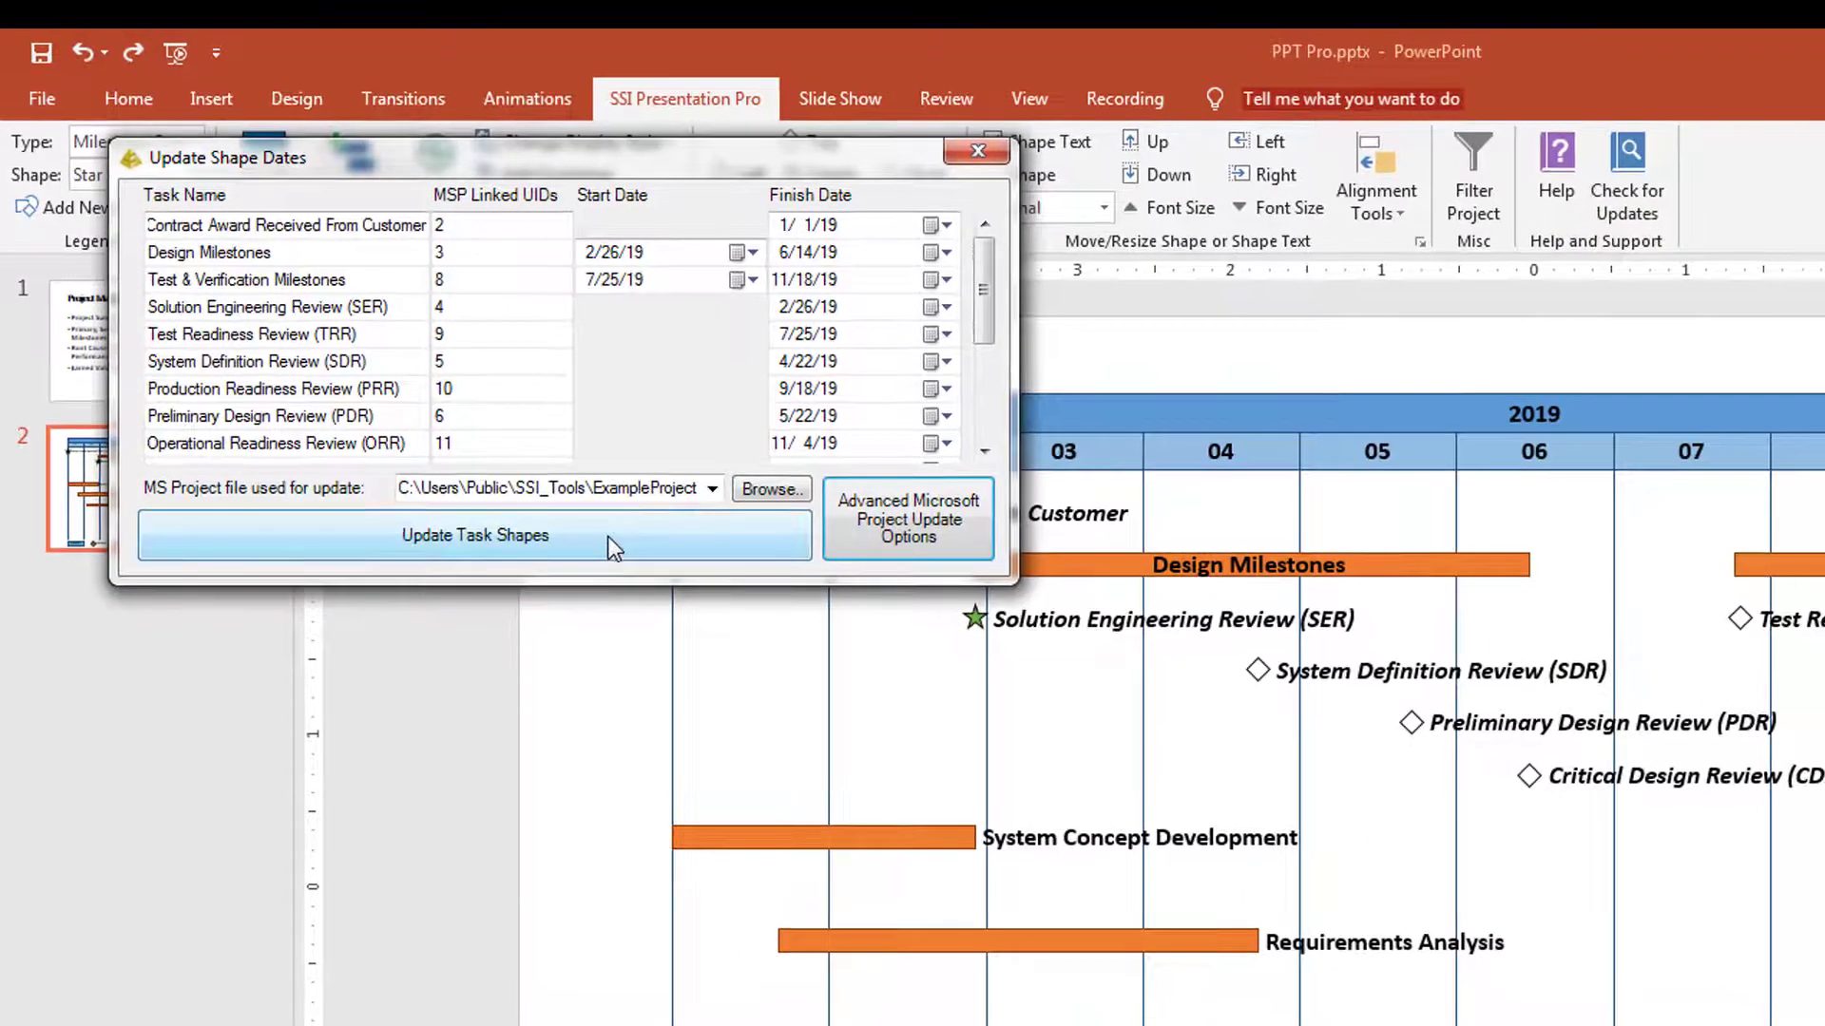
# Step: Update the task shapes from the Project file, adding progress bars, baseline bars and deadline diamonds
pyautogui.click(613, 549)
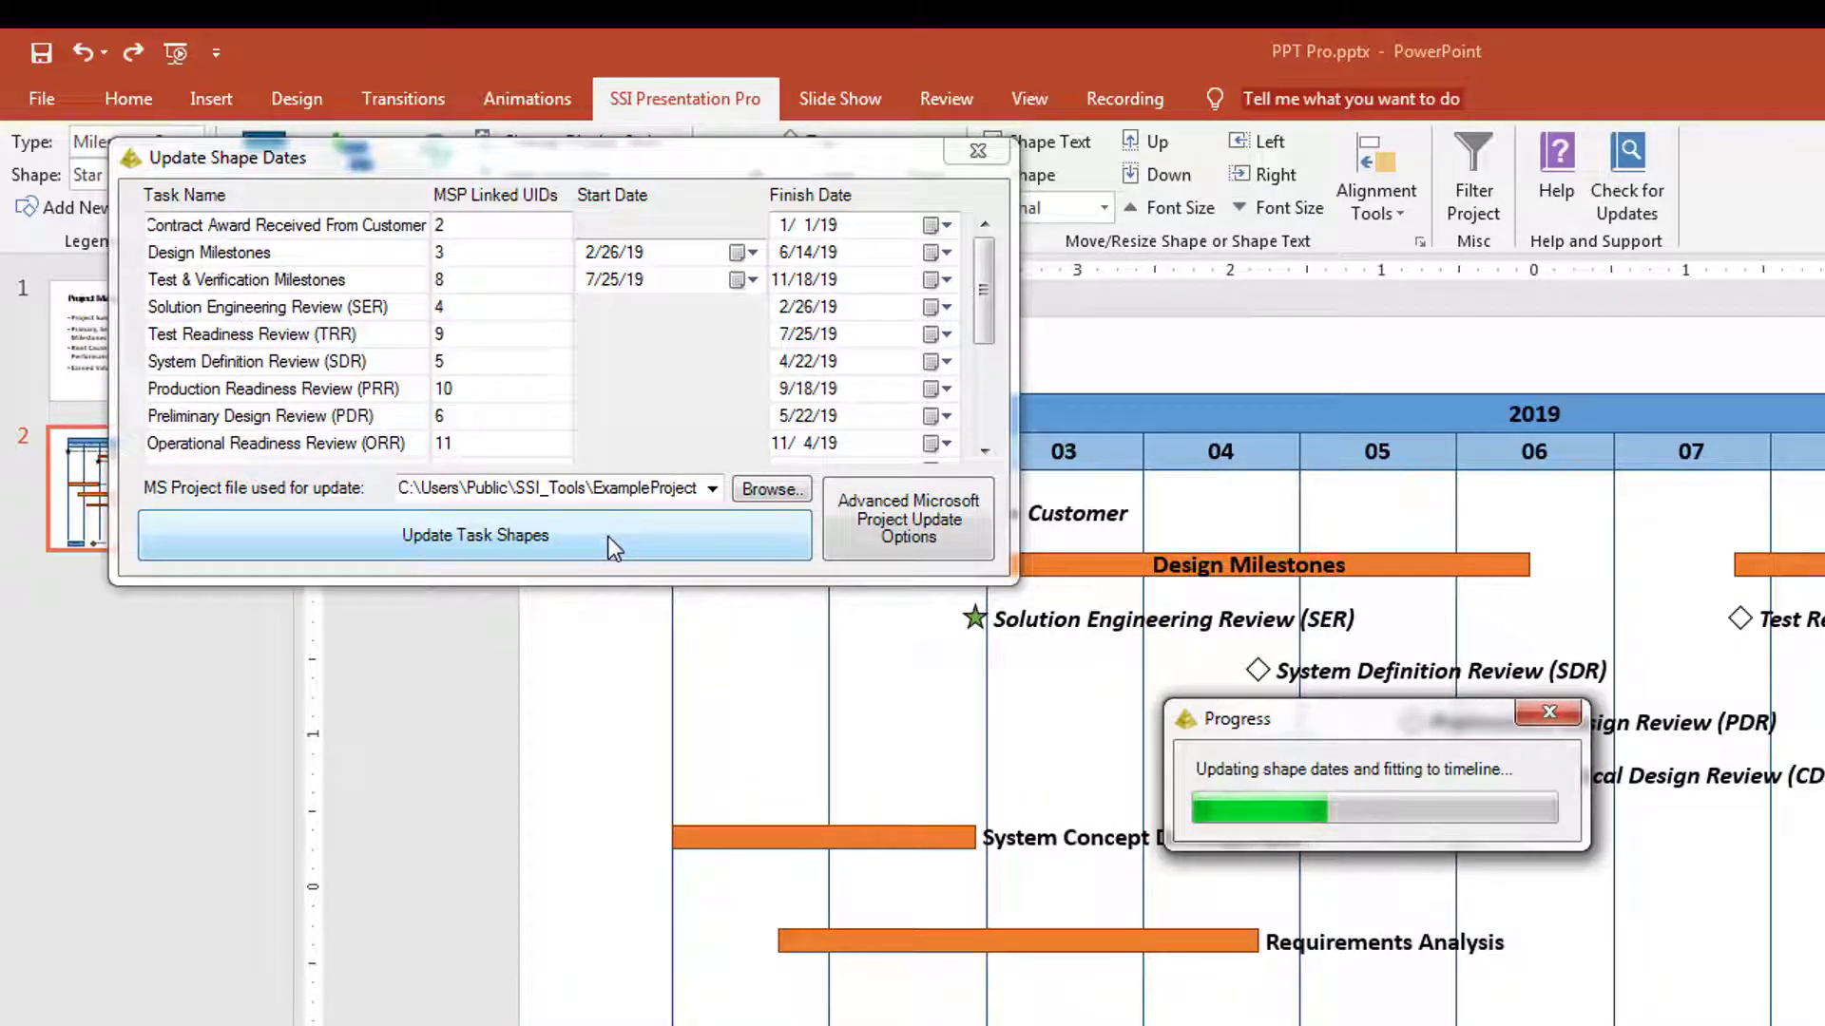
pyautogui.click(975, 150)
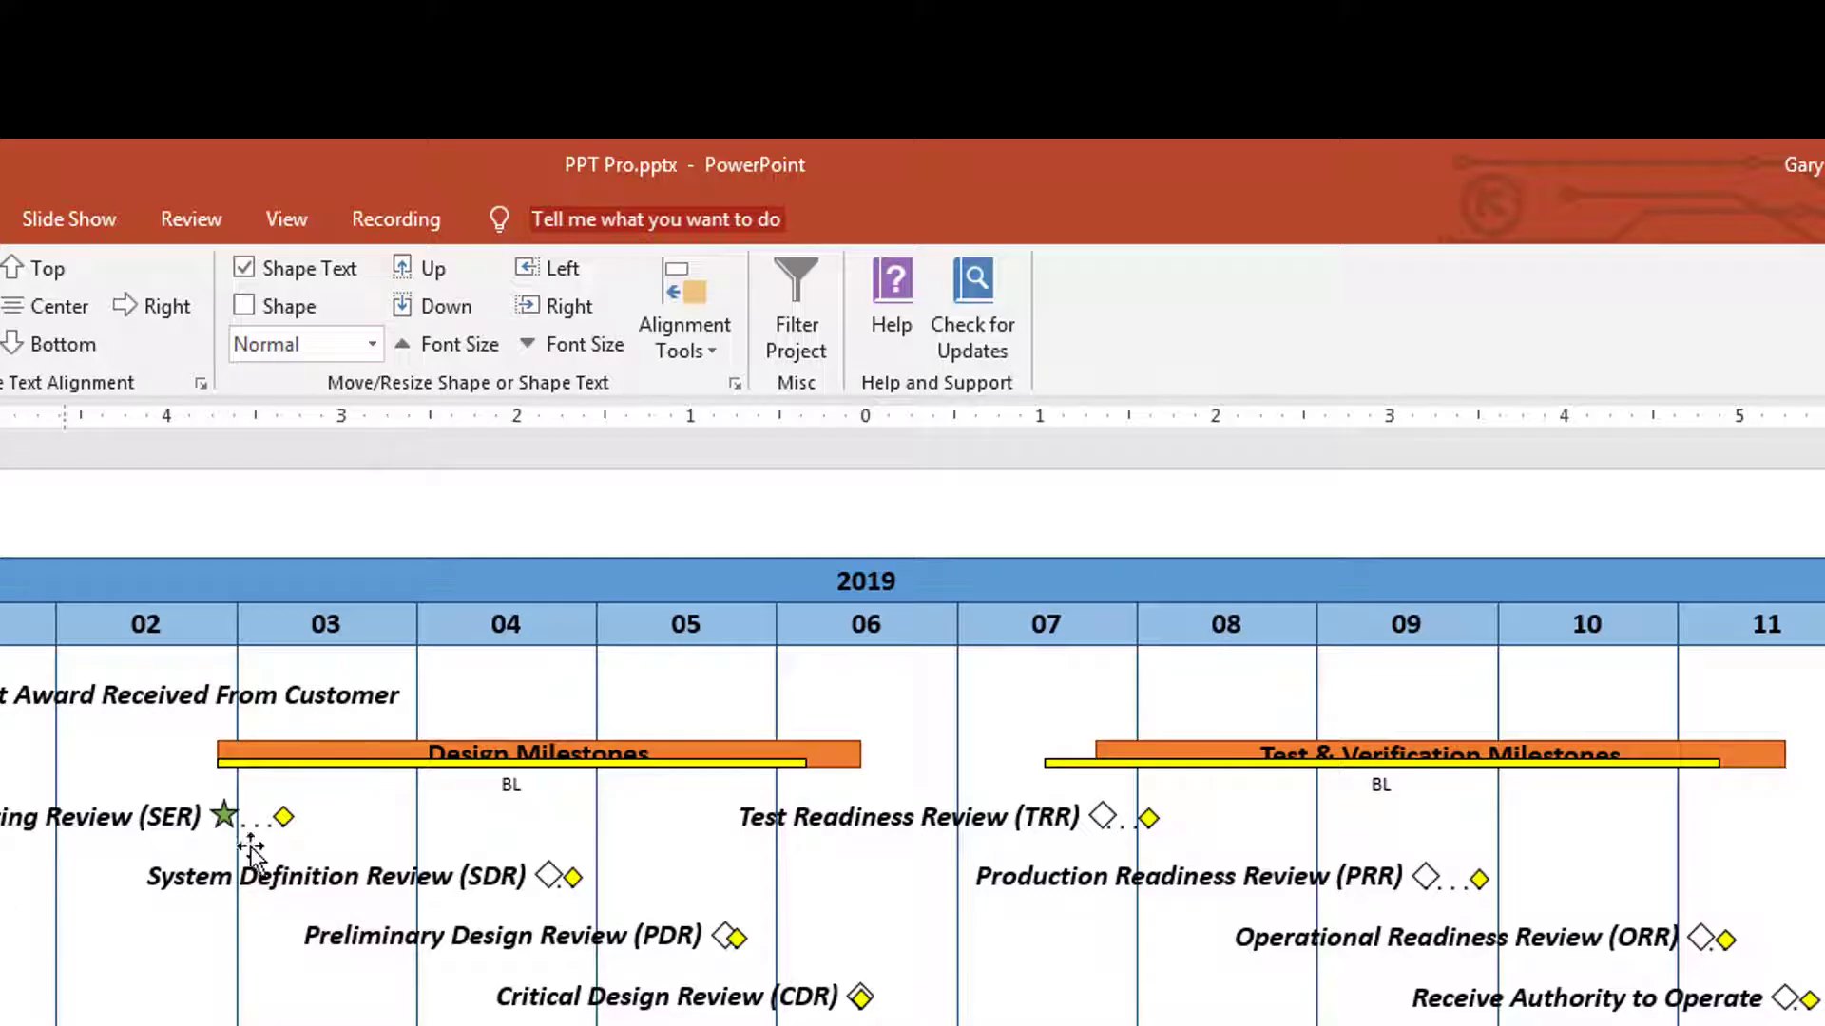
# Step: Move the Design Milestones and Test & Verification Milestones bar labels up
pyautogui.click(333, 748)
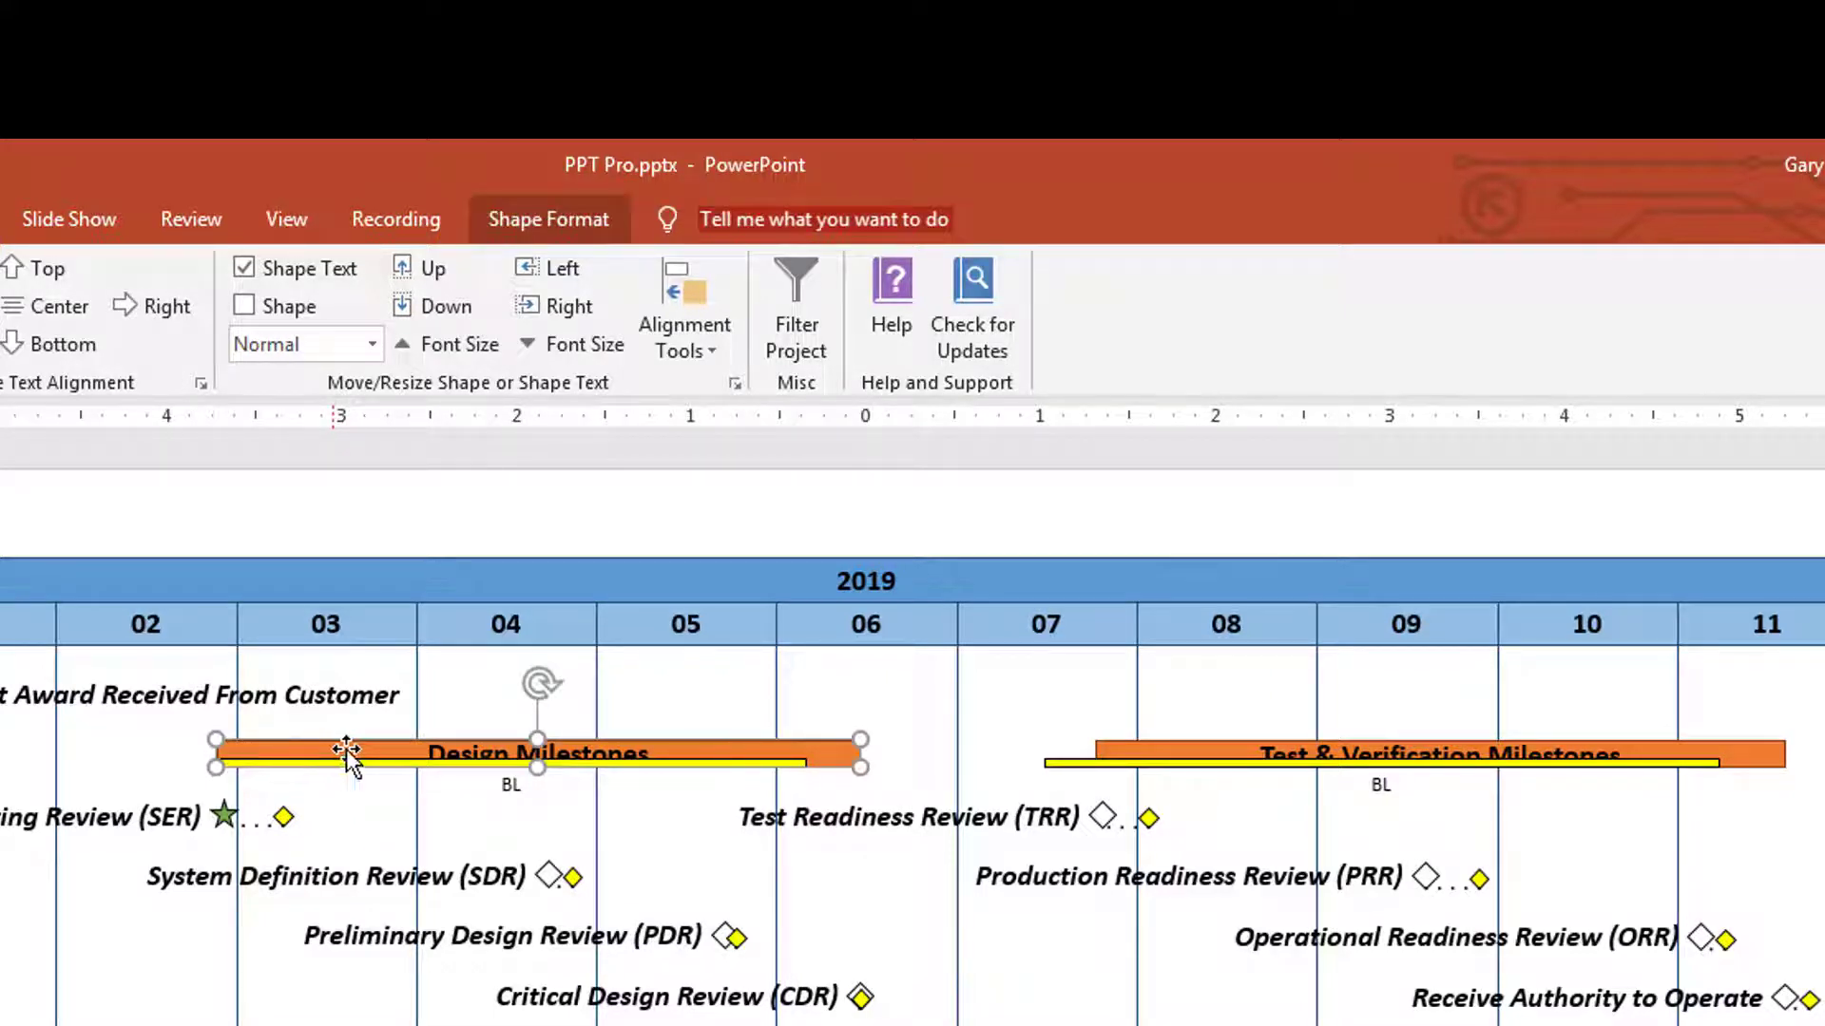
pyautogui.keyDown('ctrl'); pyautogui.click(1198, 756); pyautogui.keyUp('ctrl')
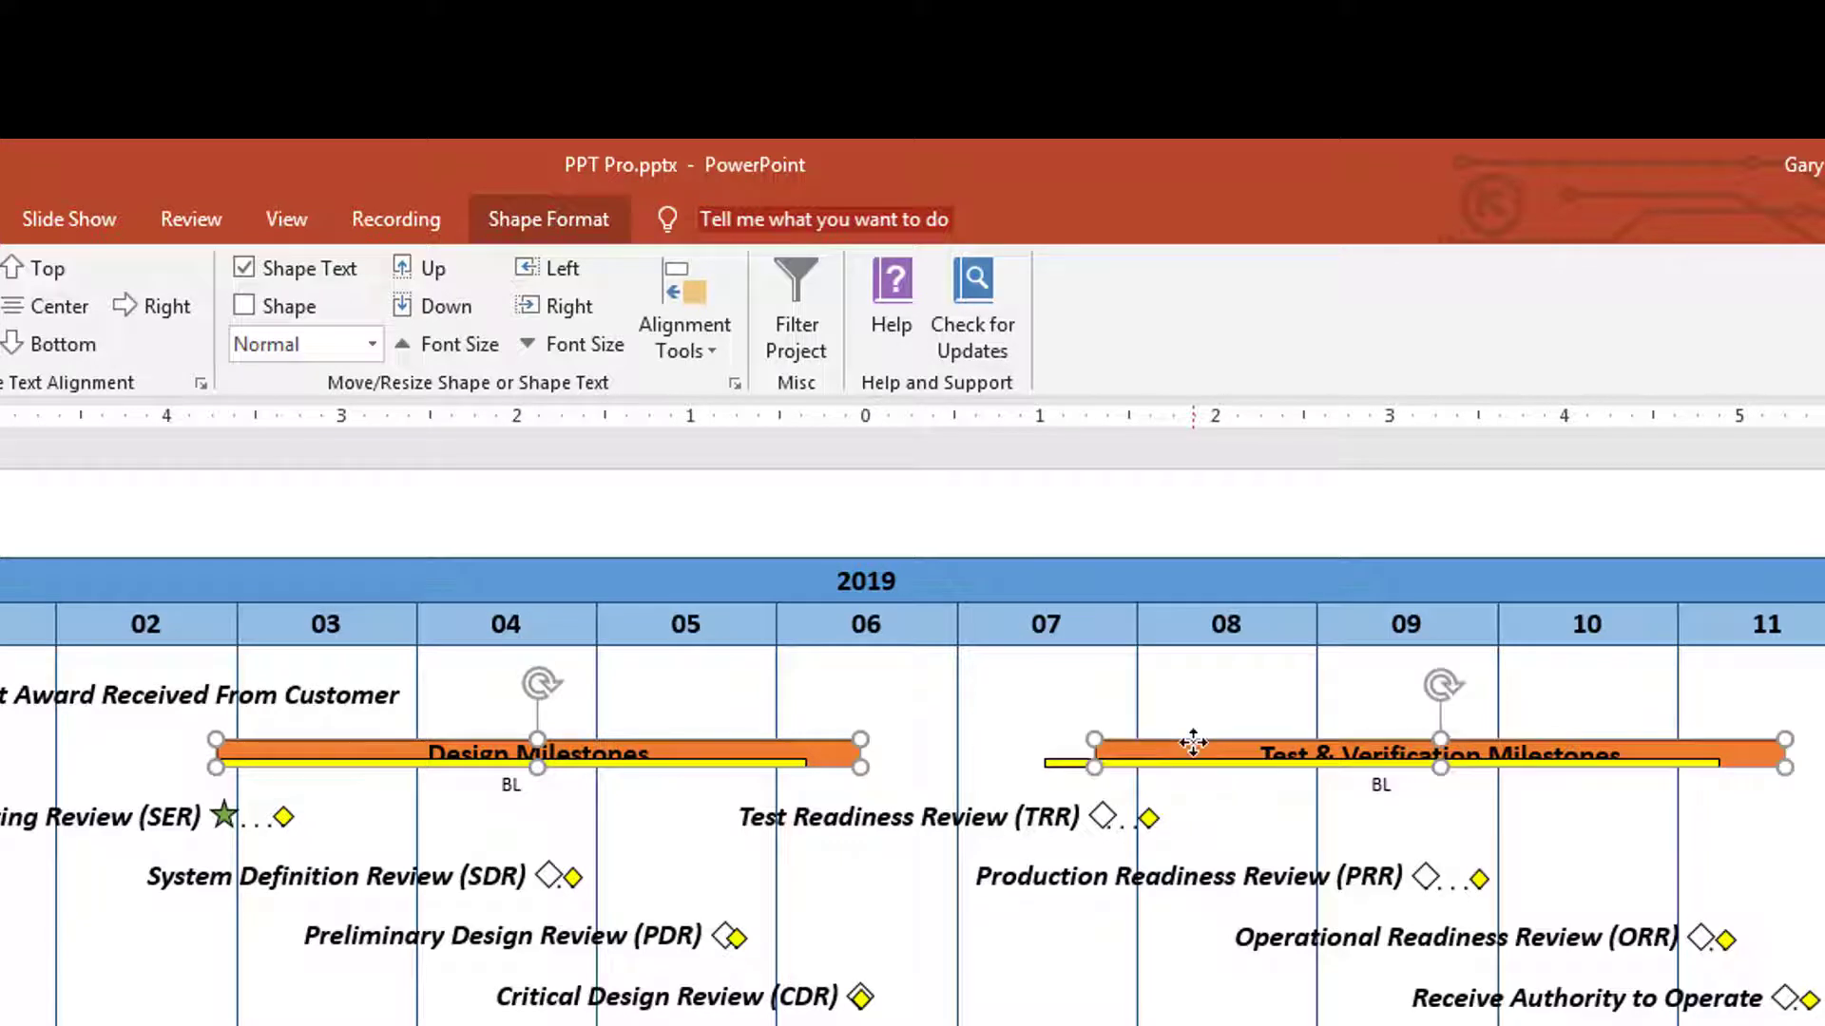
pyautogui.click(407, 274)
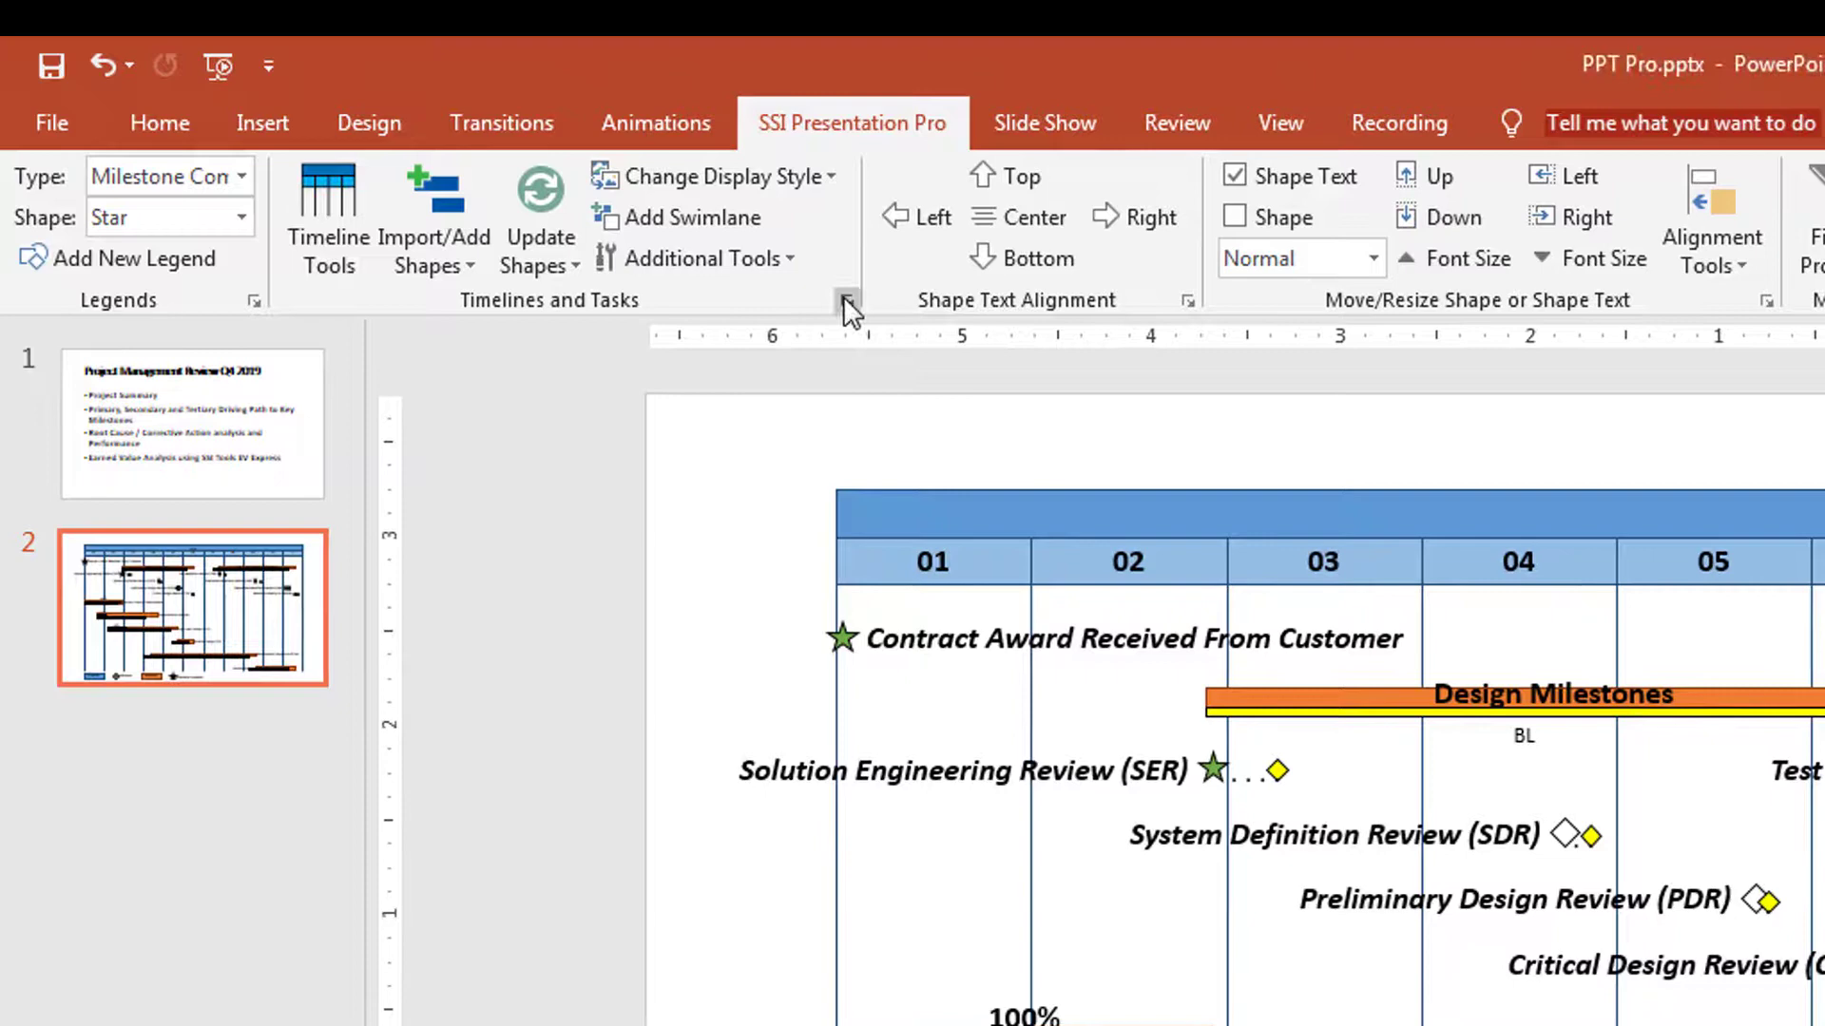
# Step: Set red as the default reference milestone colour and save the add-in settings
pyautogui.click(844, 298)
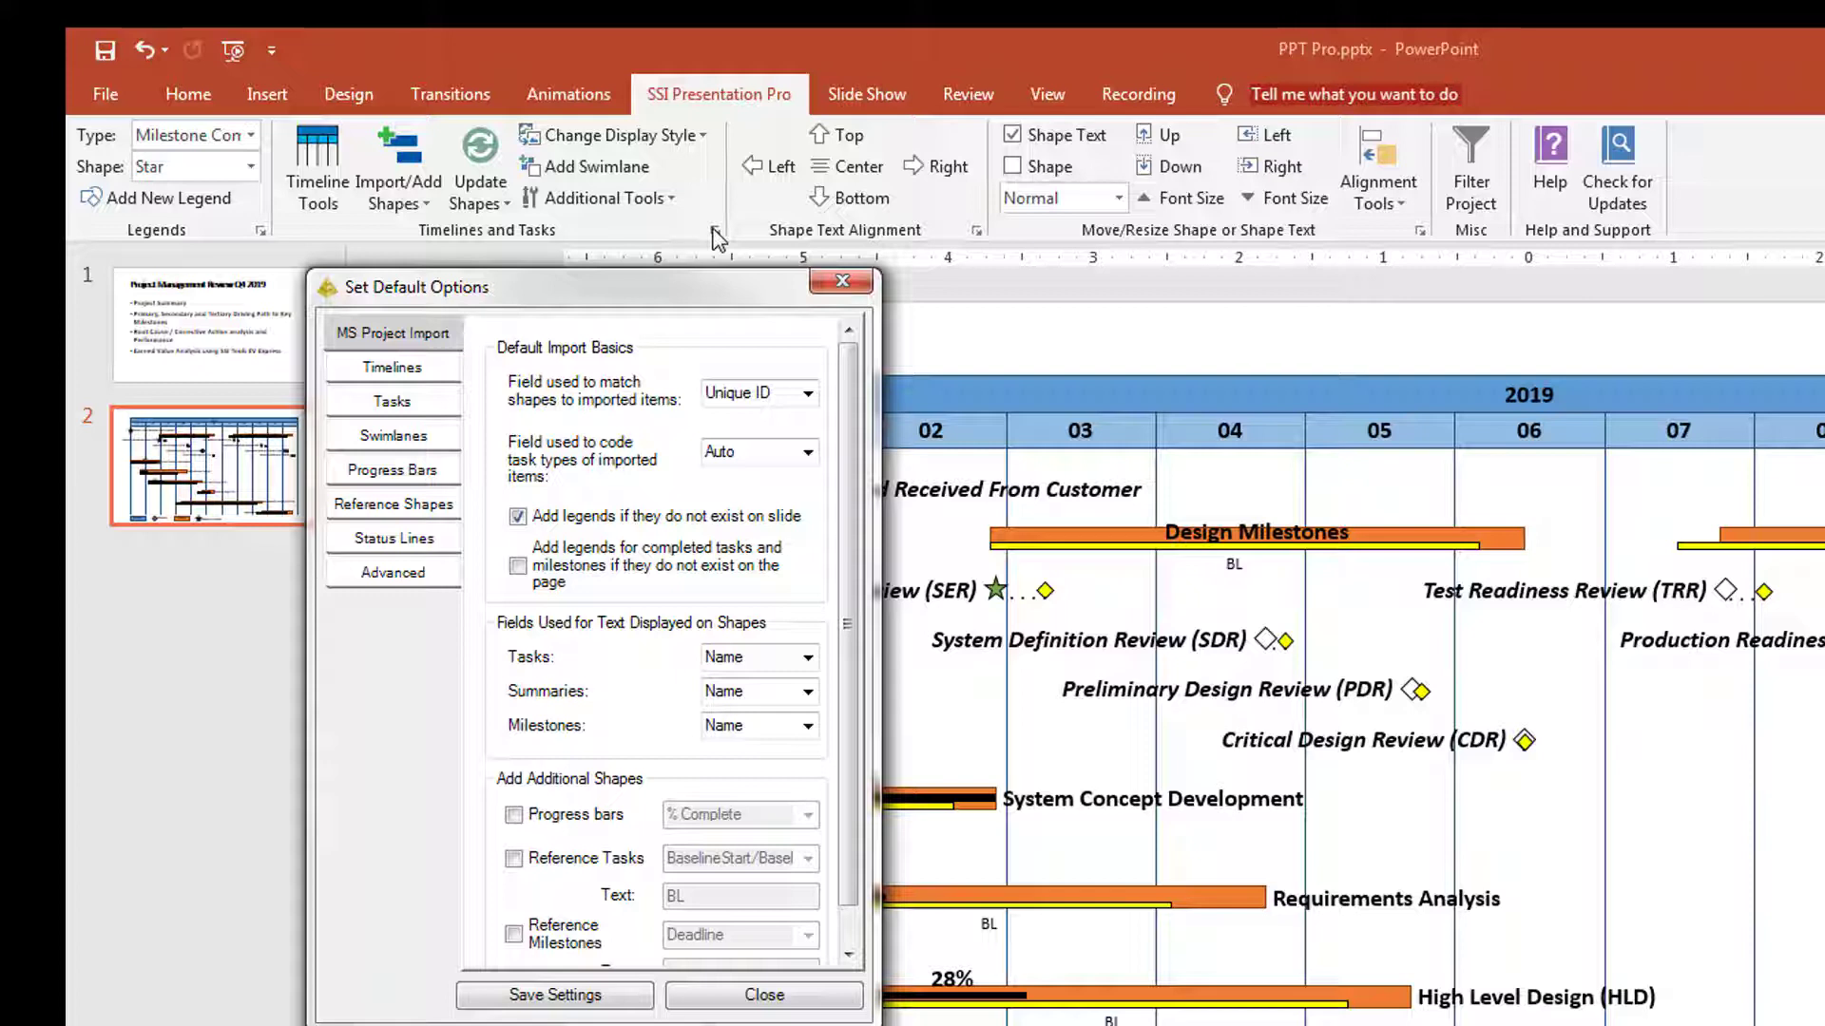
pyautogui.click(433, 514)
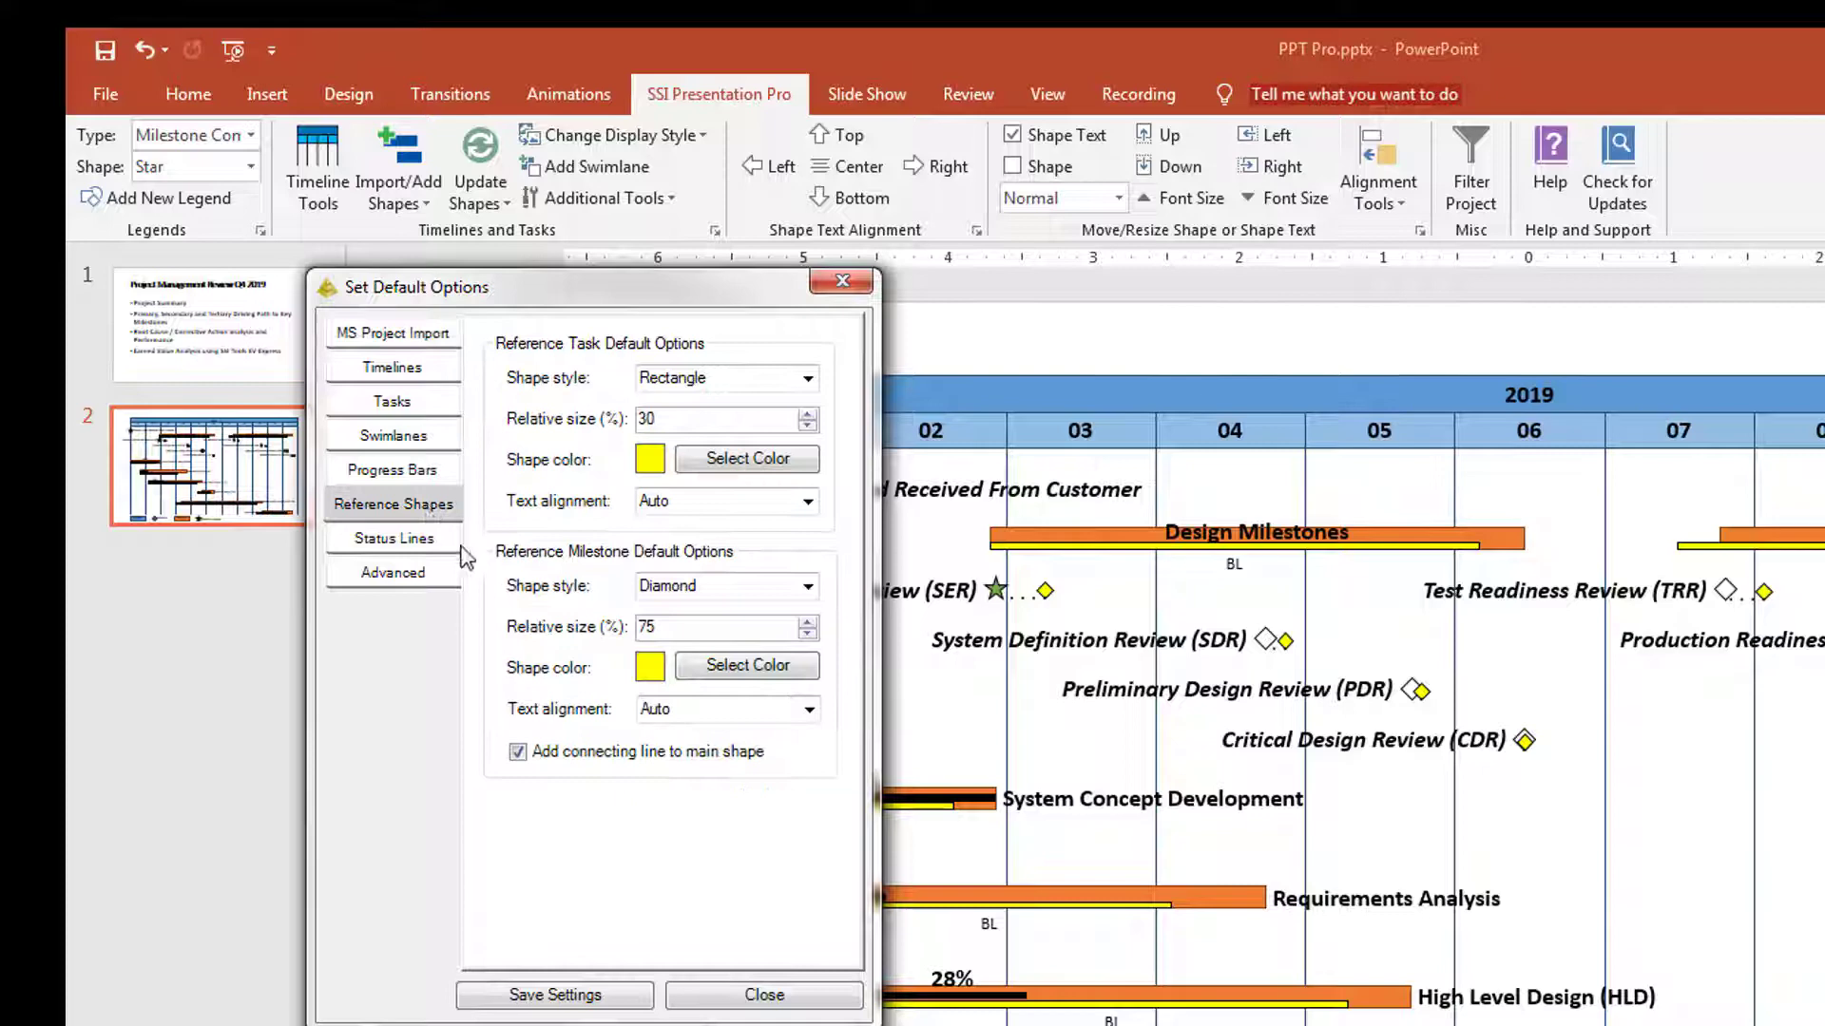
pyautogui.click(751, 667)
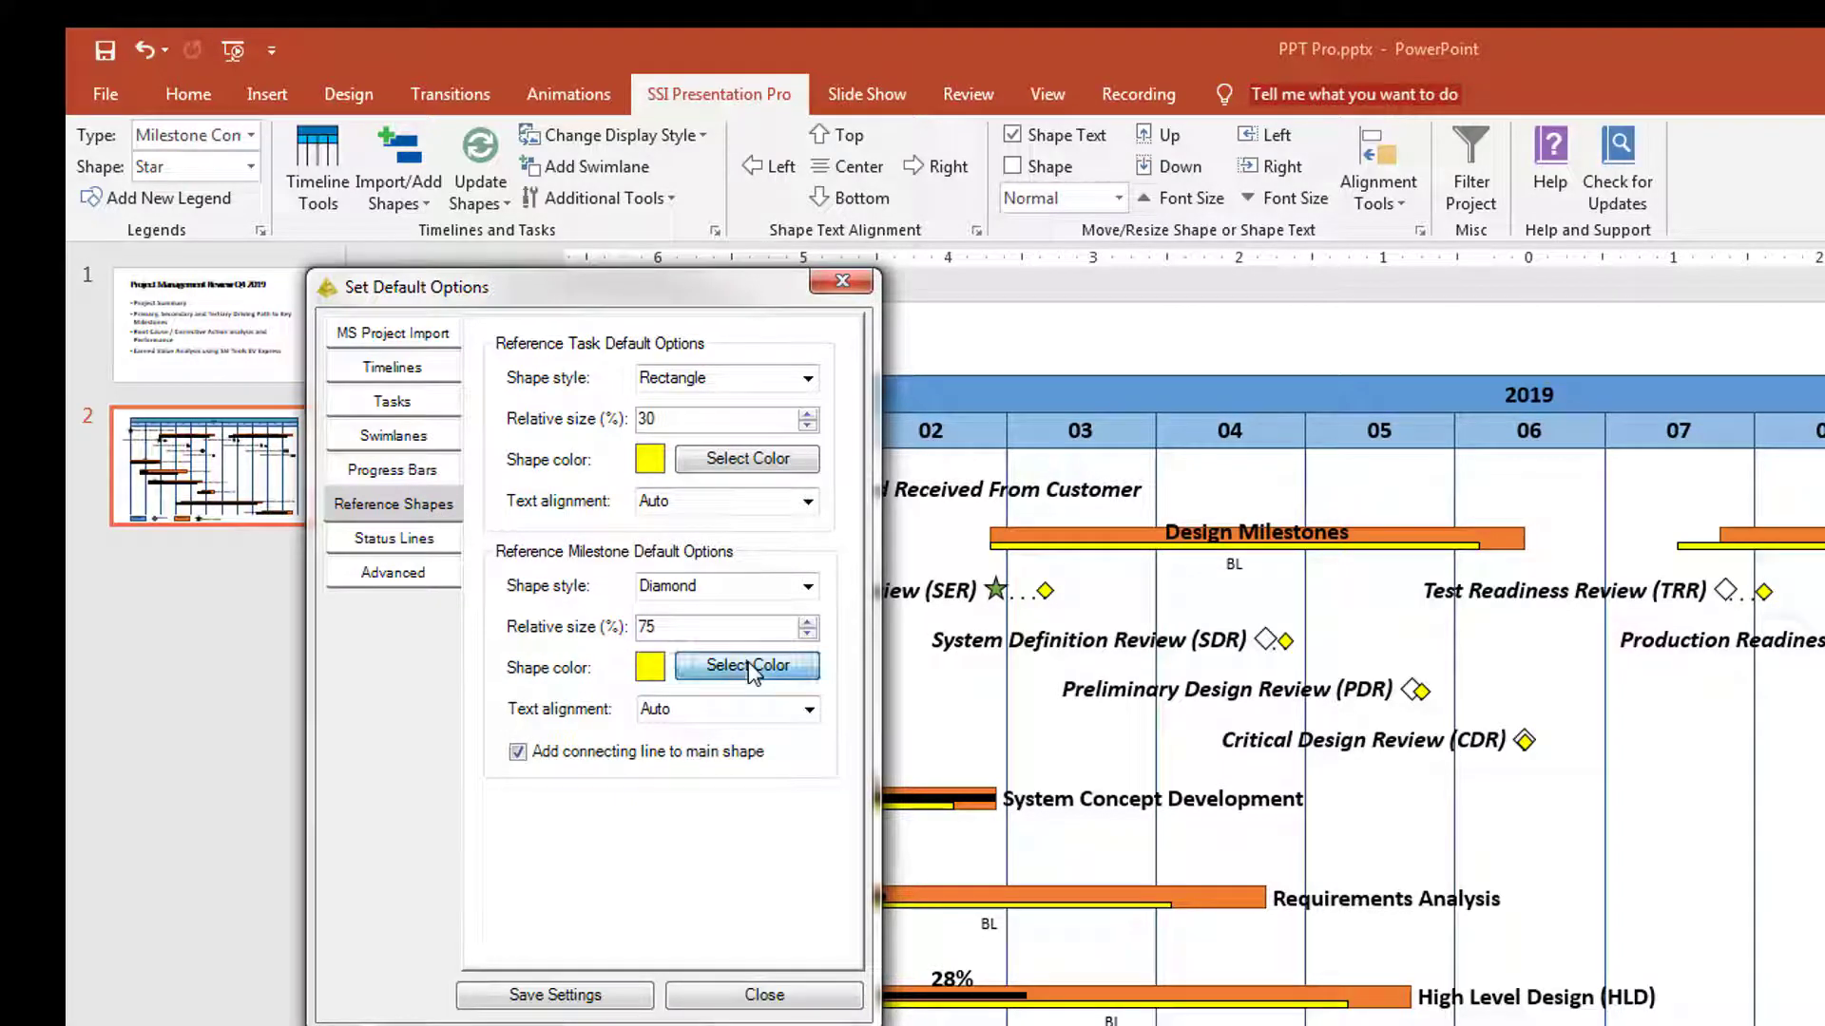
pyautogui.click(393, 583)
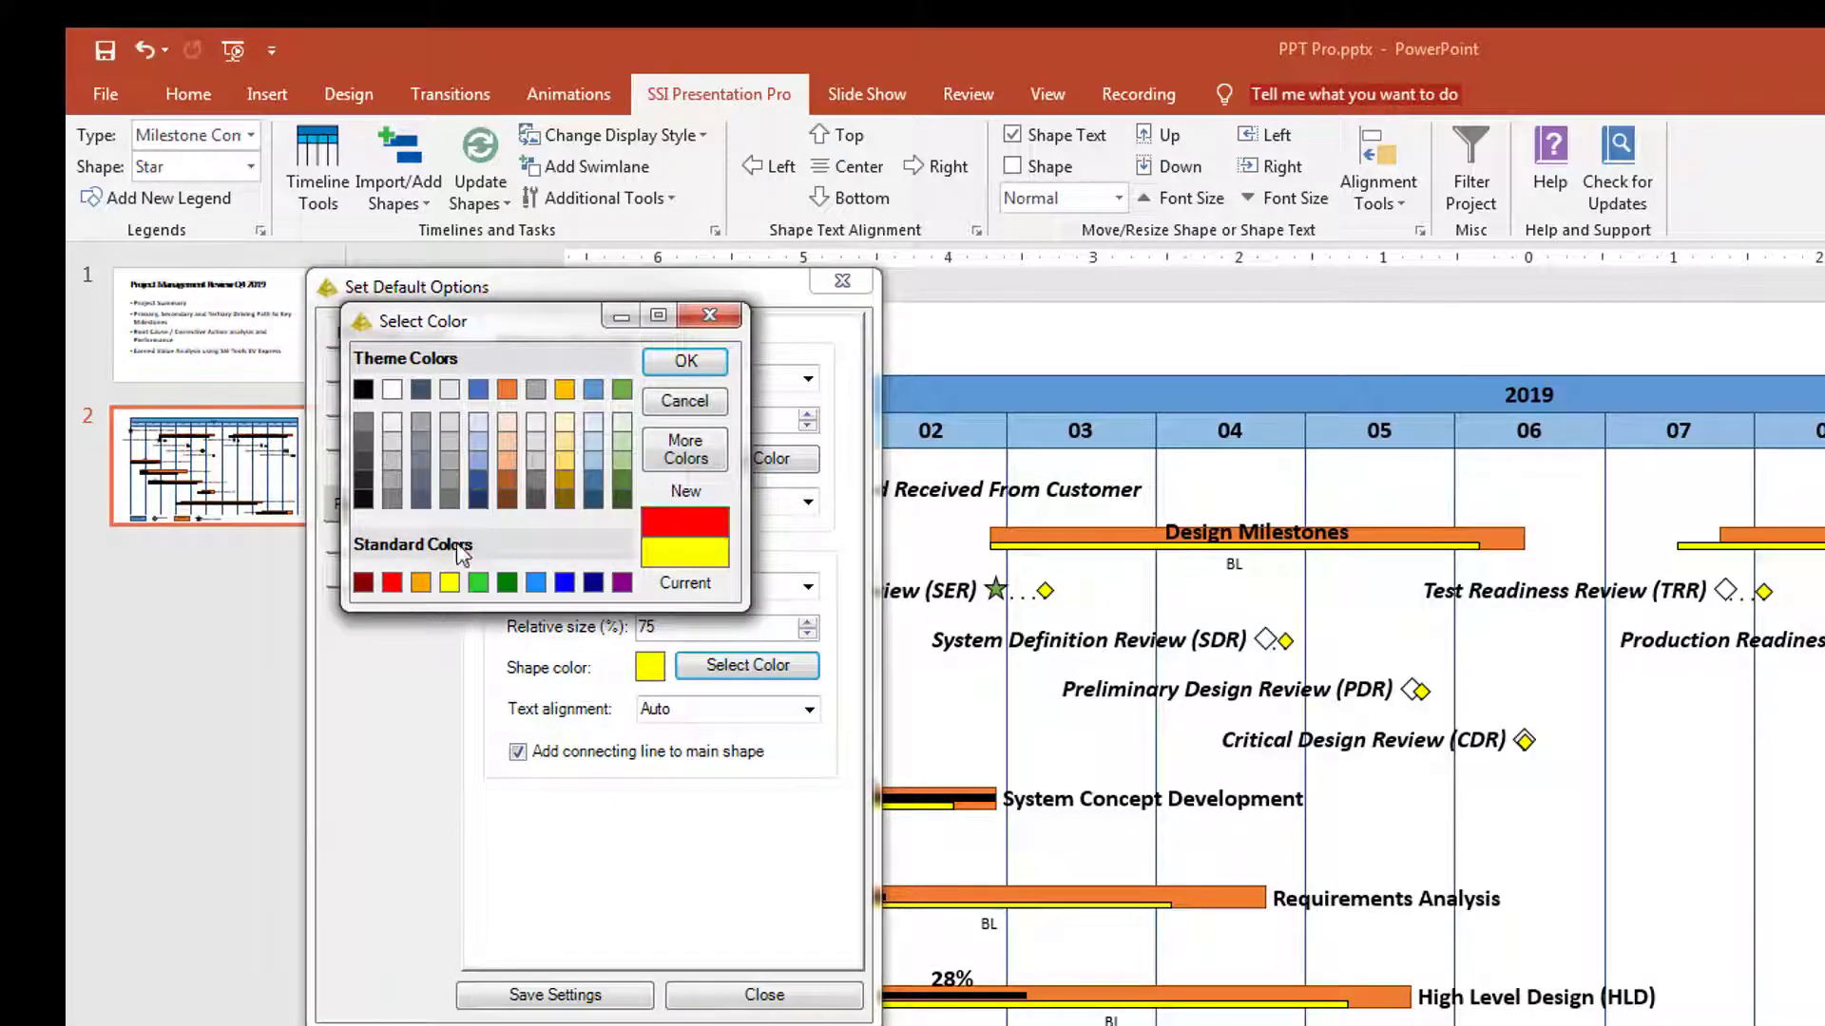
pyautogui.click(672, 361)
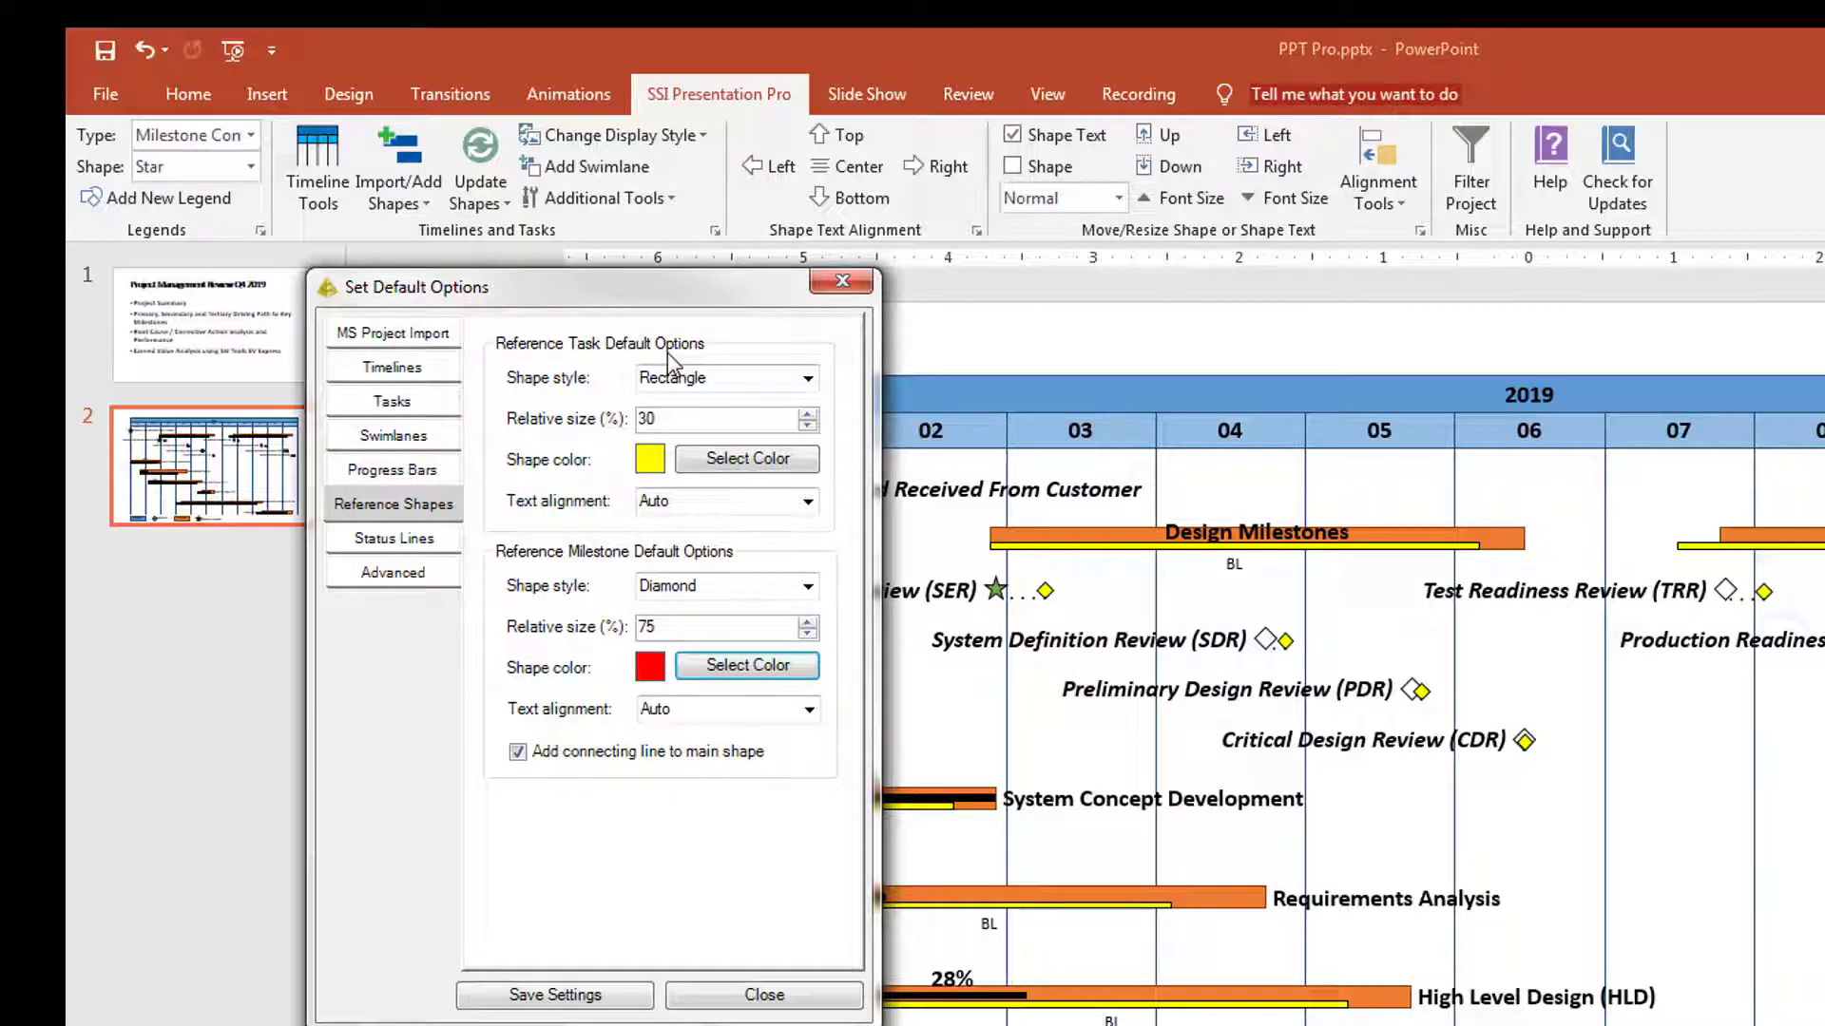
pyautogui.click(613, 1000)
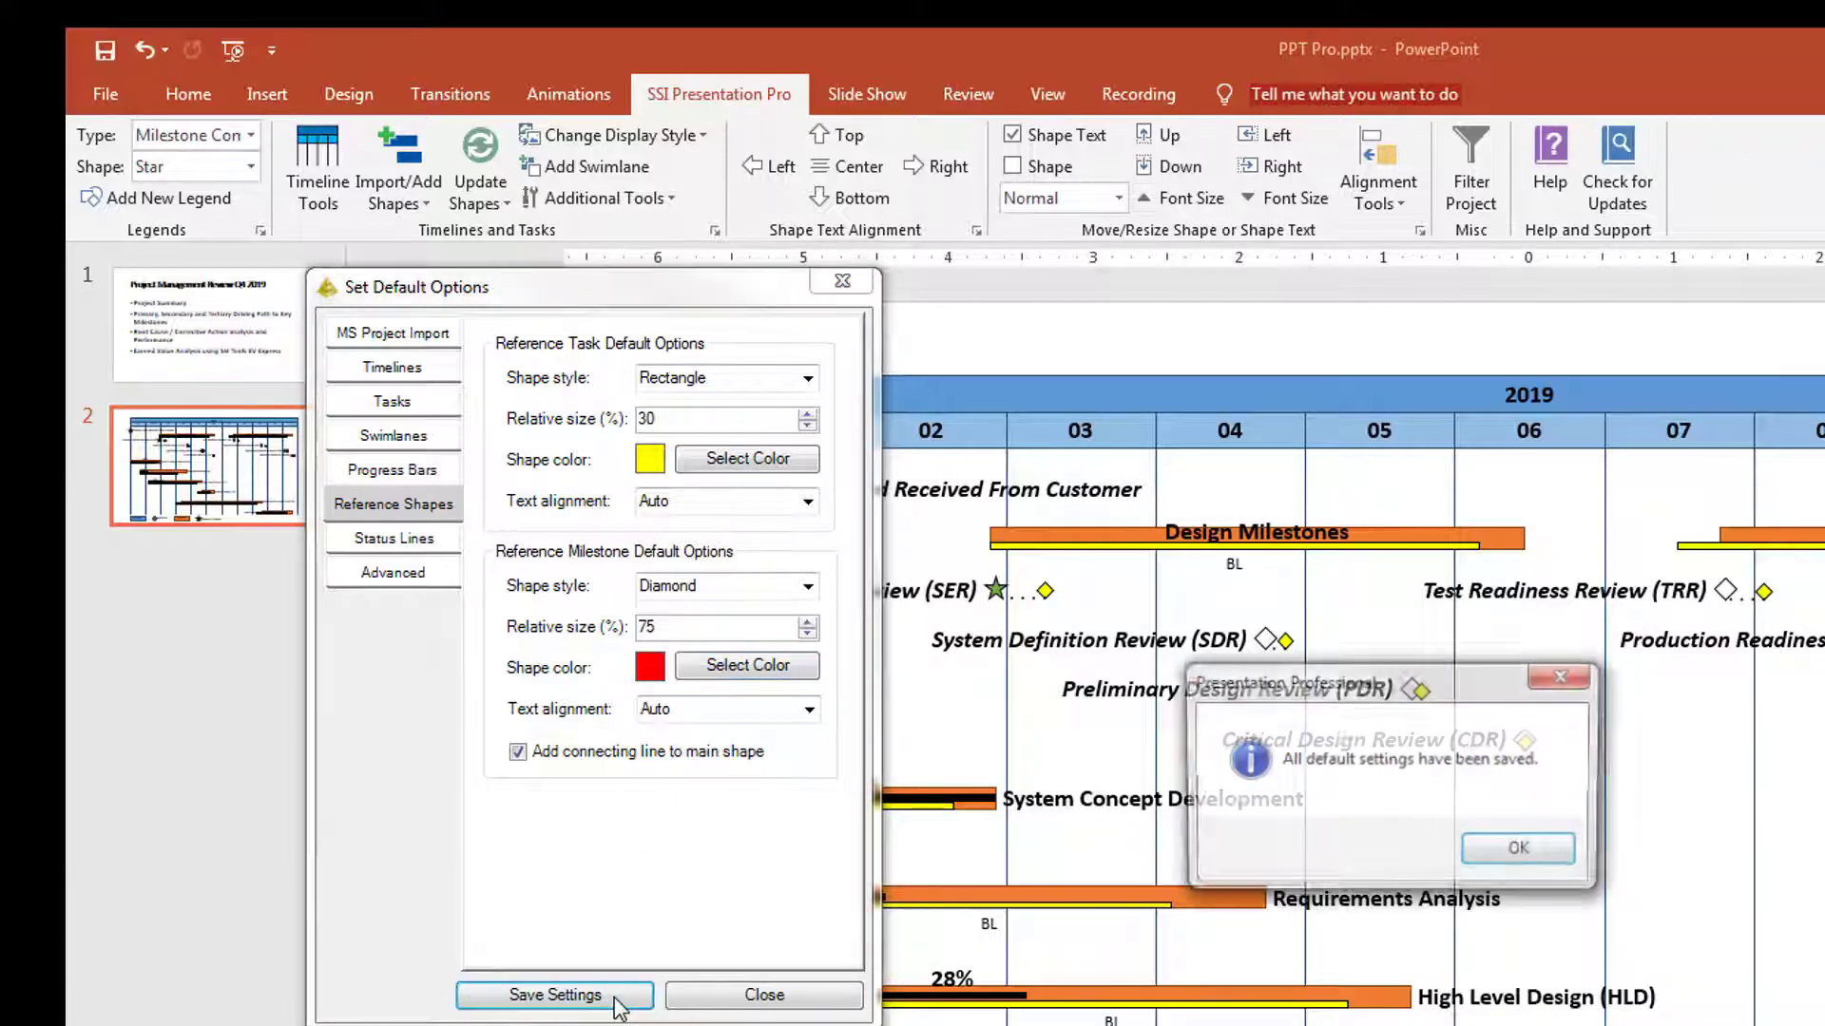
pyautogui.click(1502, 850)
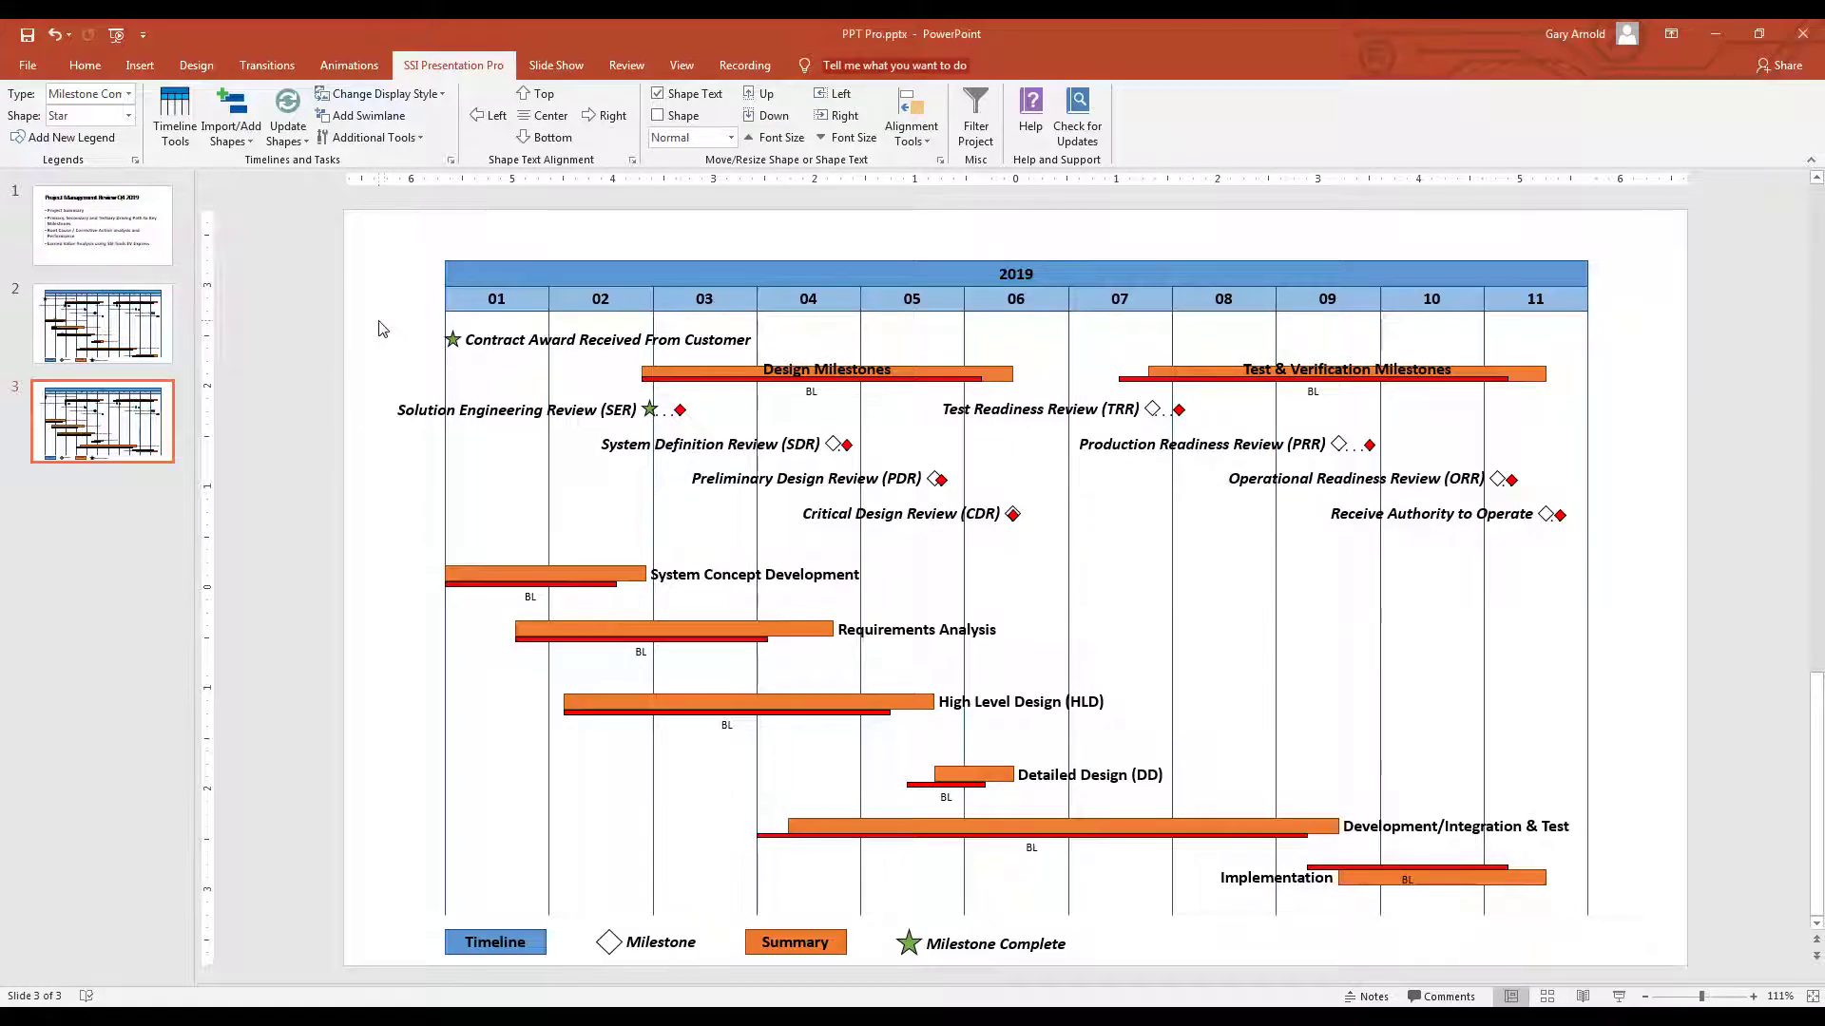
# Step: Wrap the milestone rows in a Project Milestones swimlane and drag its label lower
pyautogui.moveTo(376, 327); pyautogui.dragTo(1648, 557)
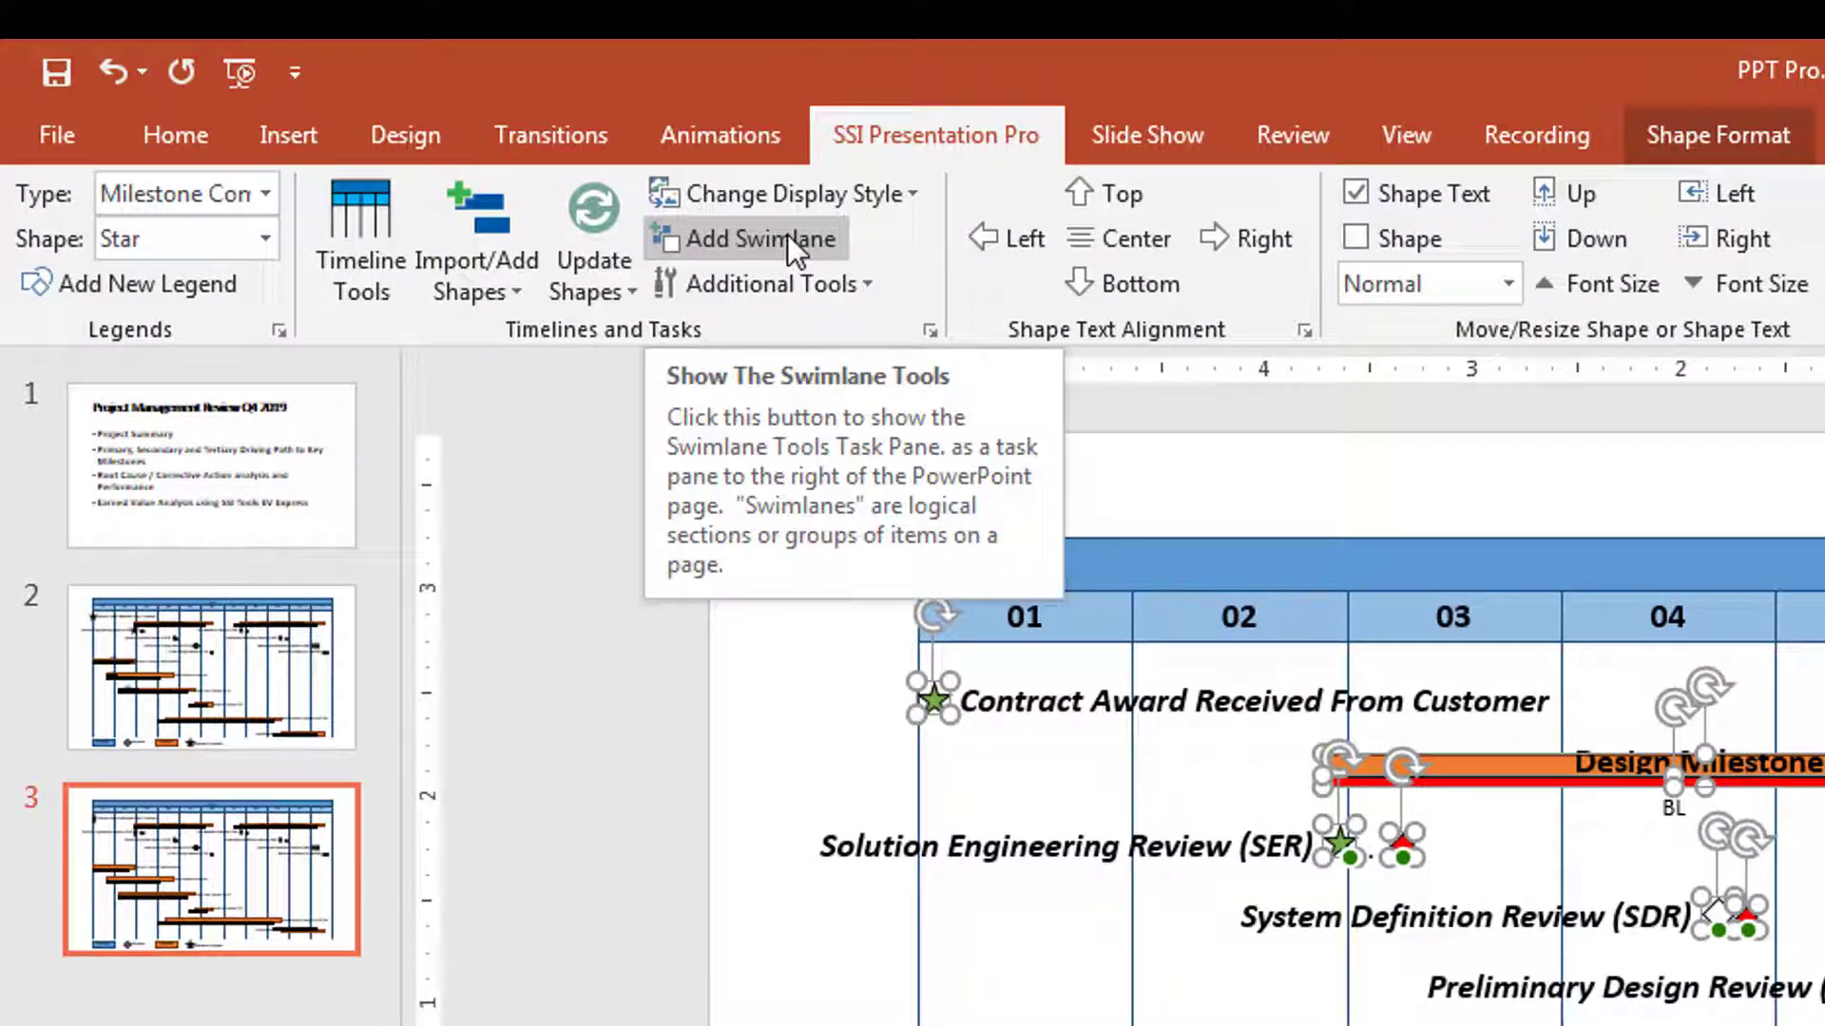
pyautogui.click(786, 234)
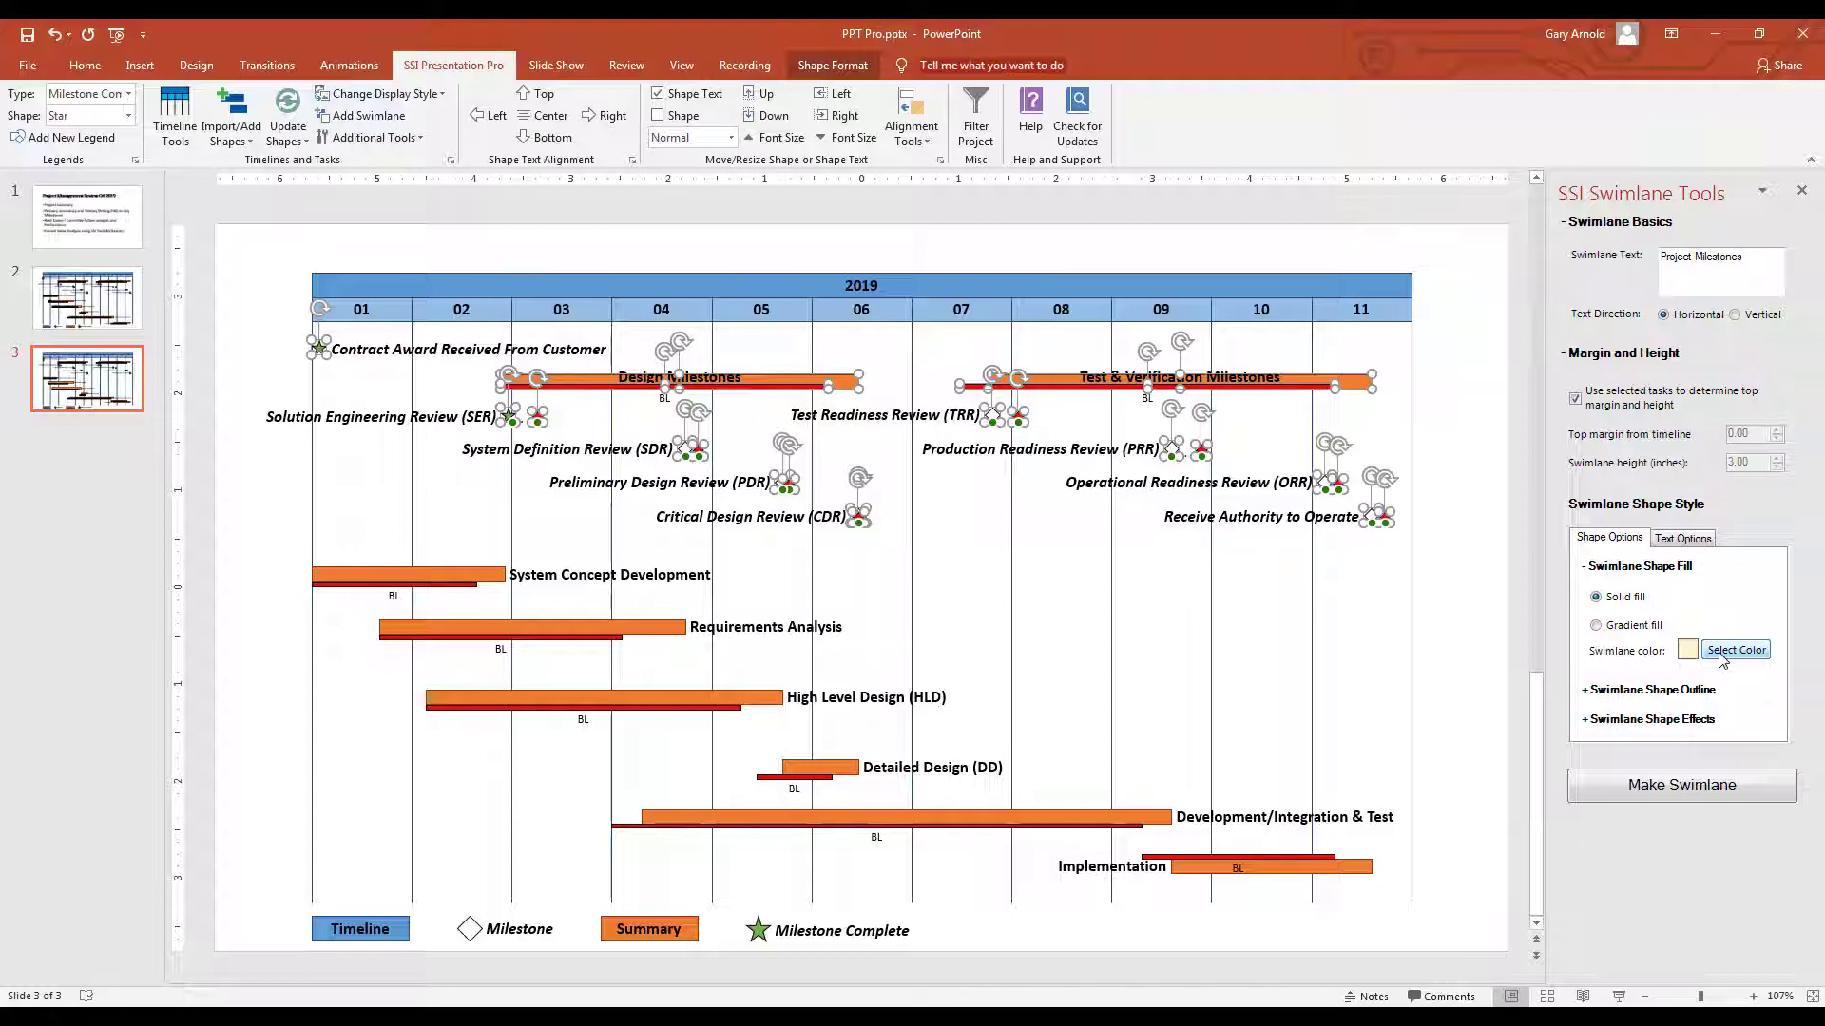
pyautogui.click(1609, 793)
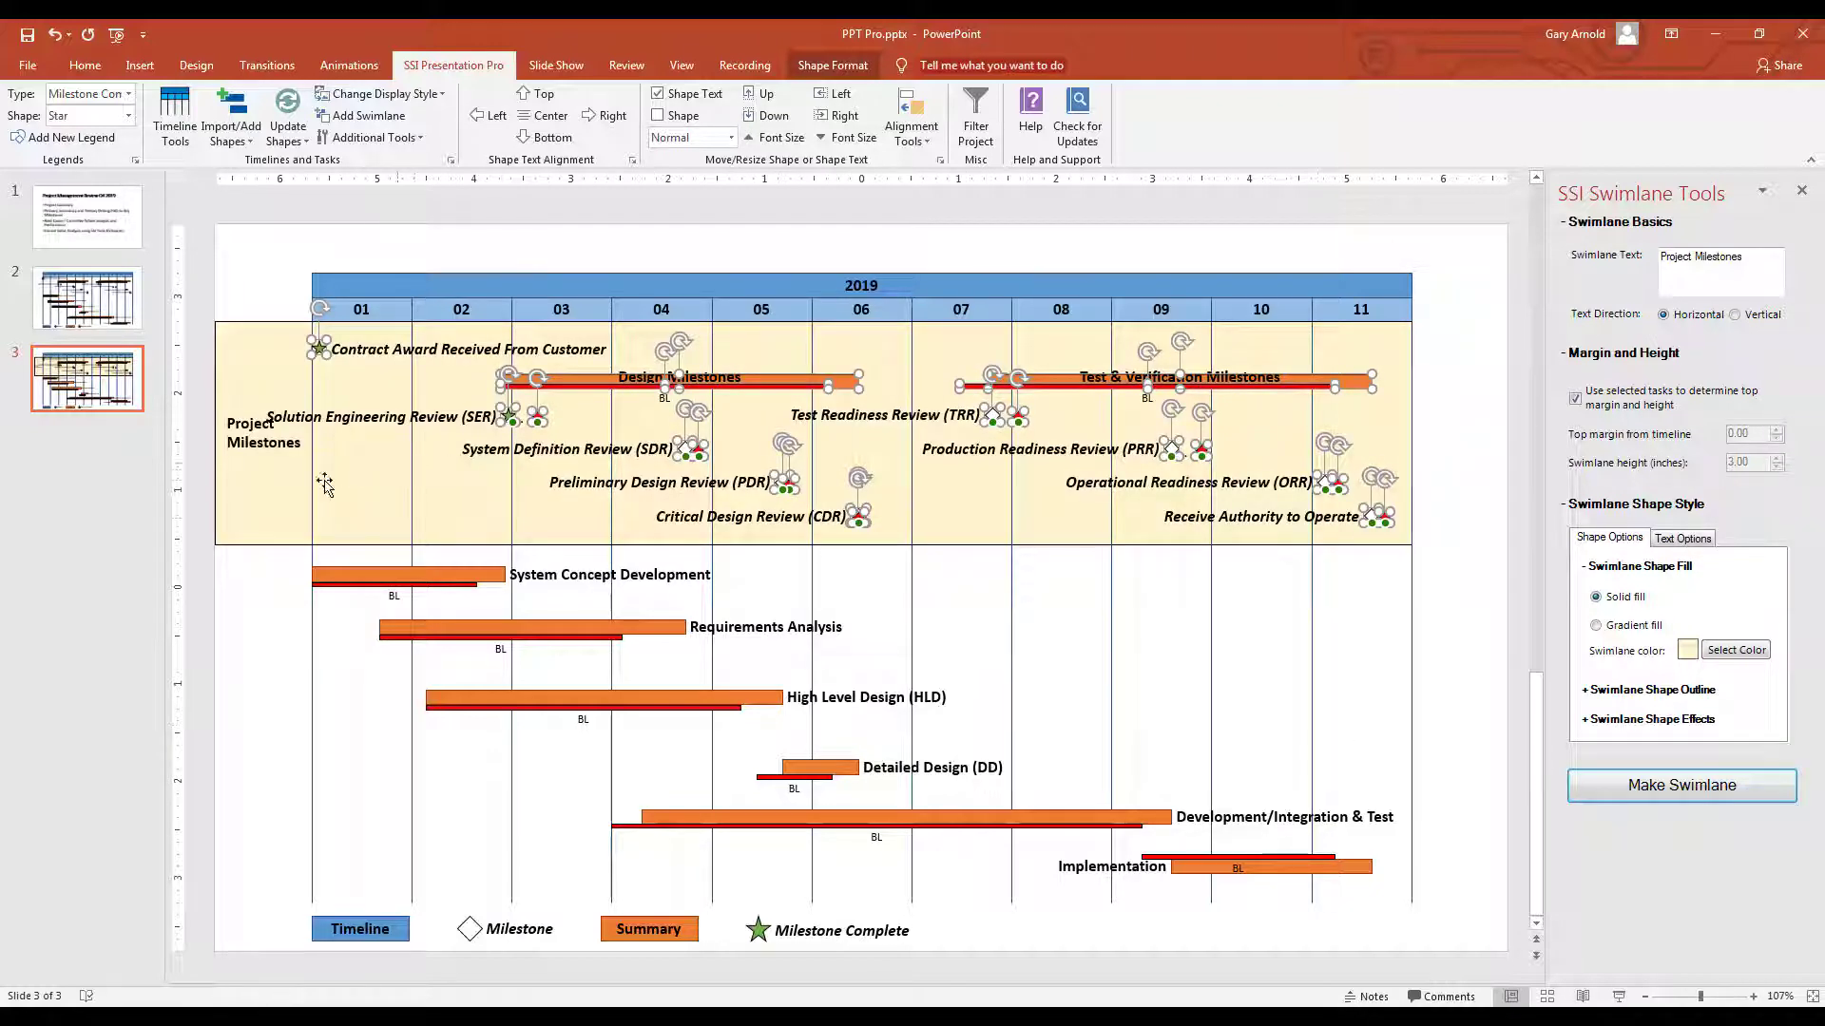
pyautogui.click(259, 448)
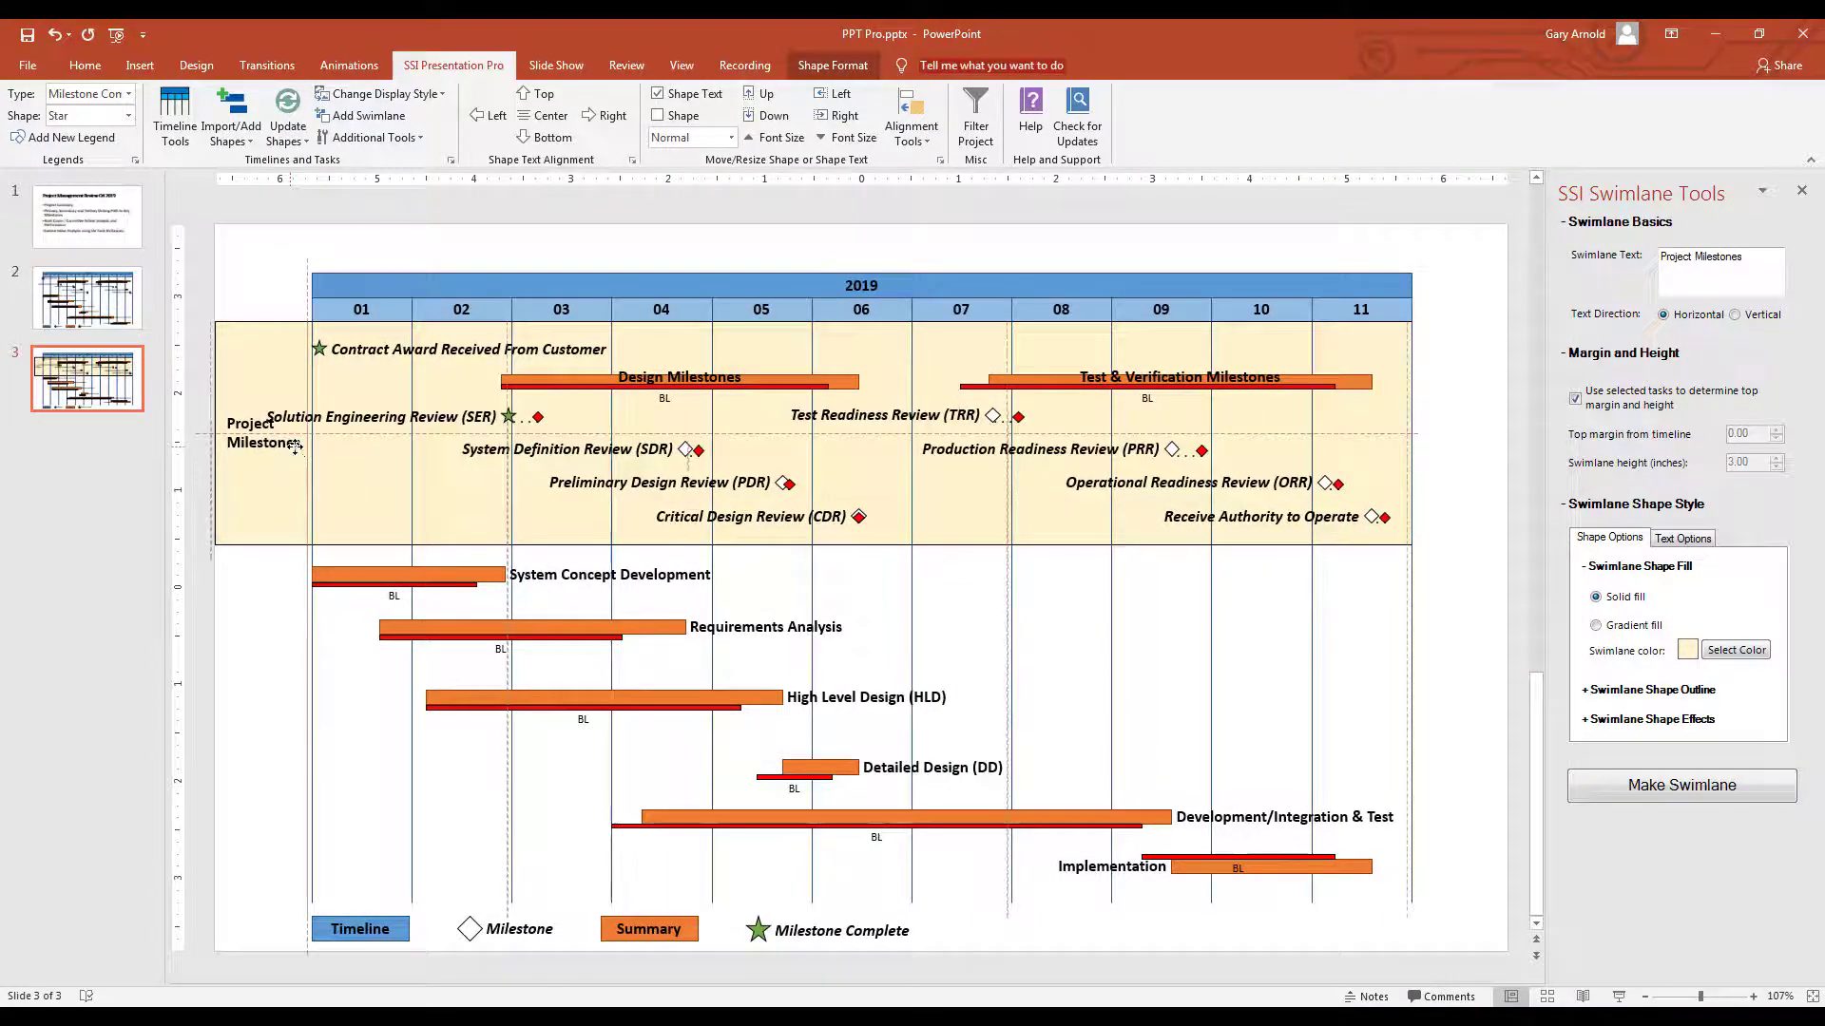
pyautogui.moveTo(288, 453); pyautogui.dragTo(284, 500)
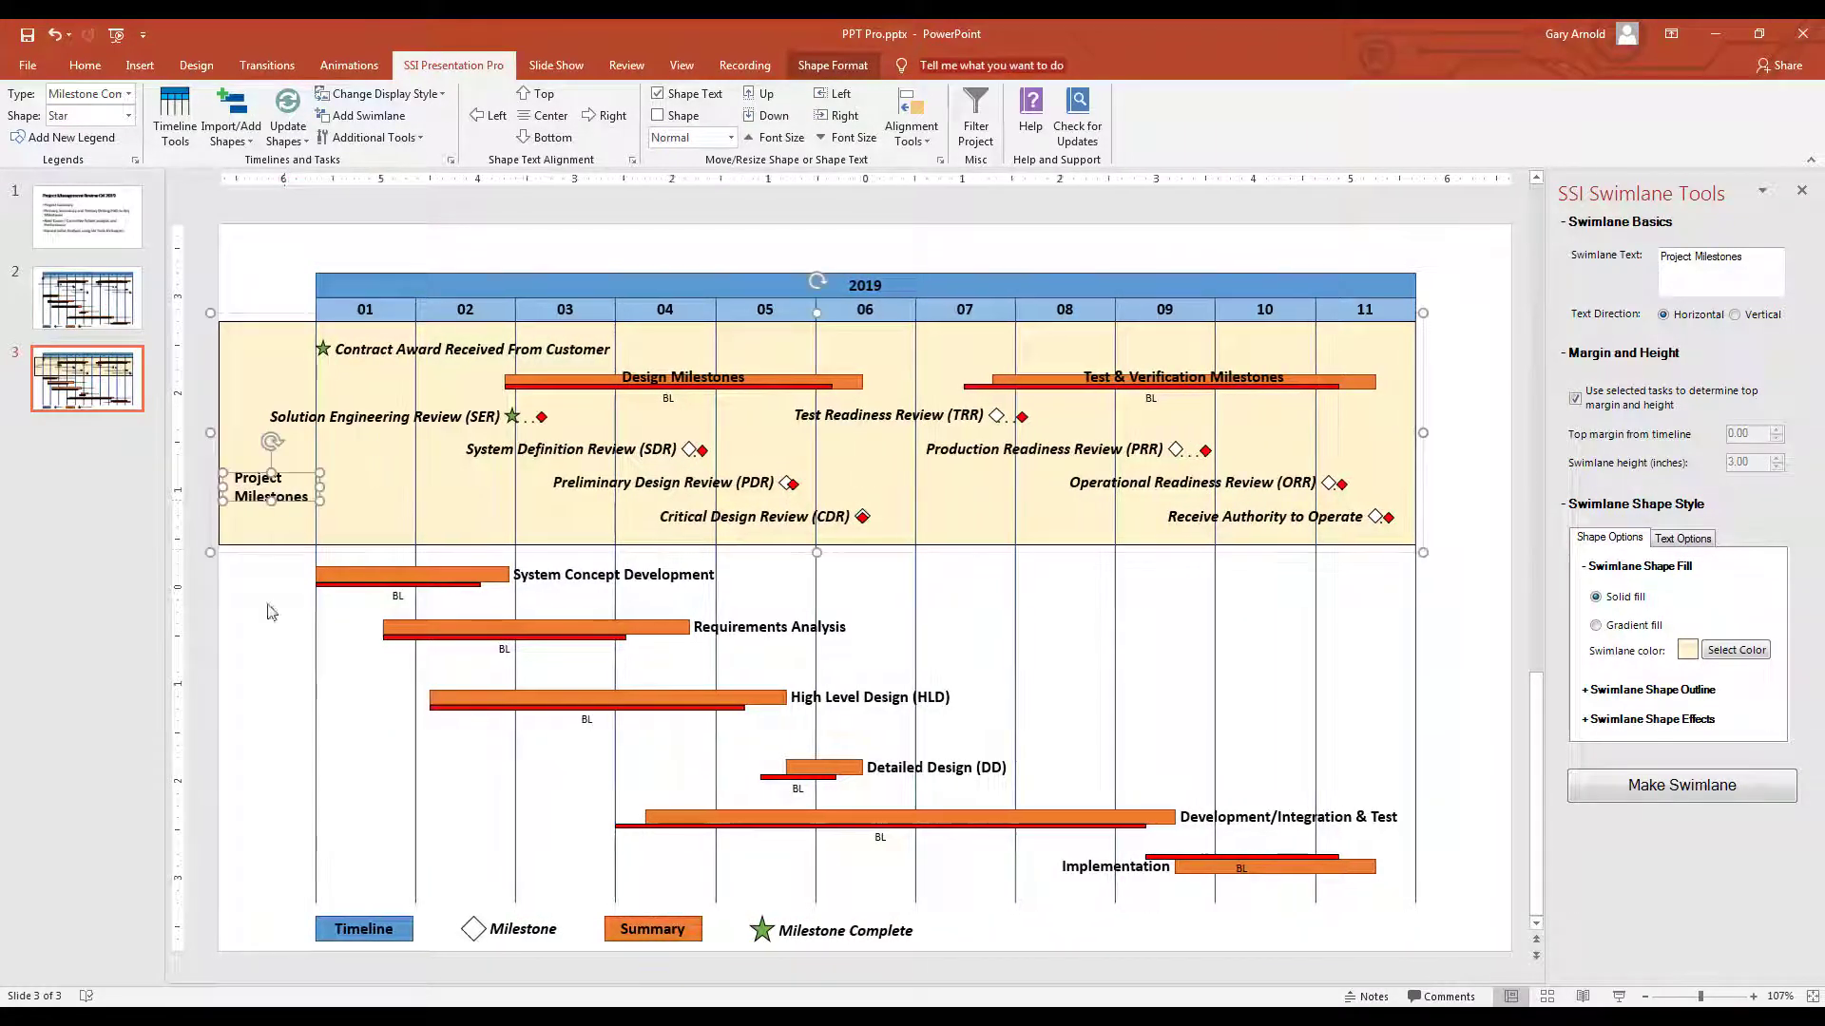
# Step: Select the six task bars and make a pale green swimlane named 'Project Phases'
pyautogui.click(196, 554)
pyautogui.moveTo(196, 554); pyautogui.dragTo(1425, 903)
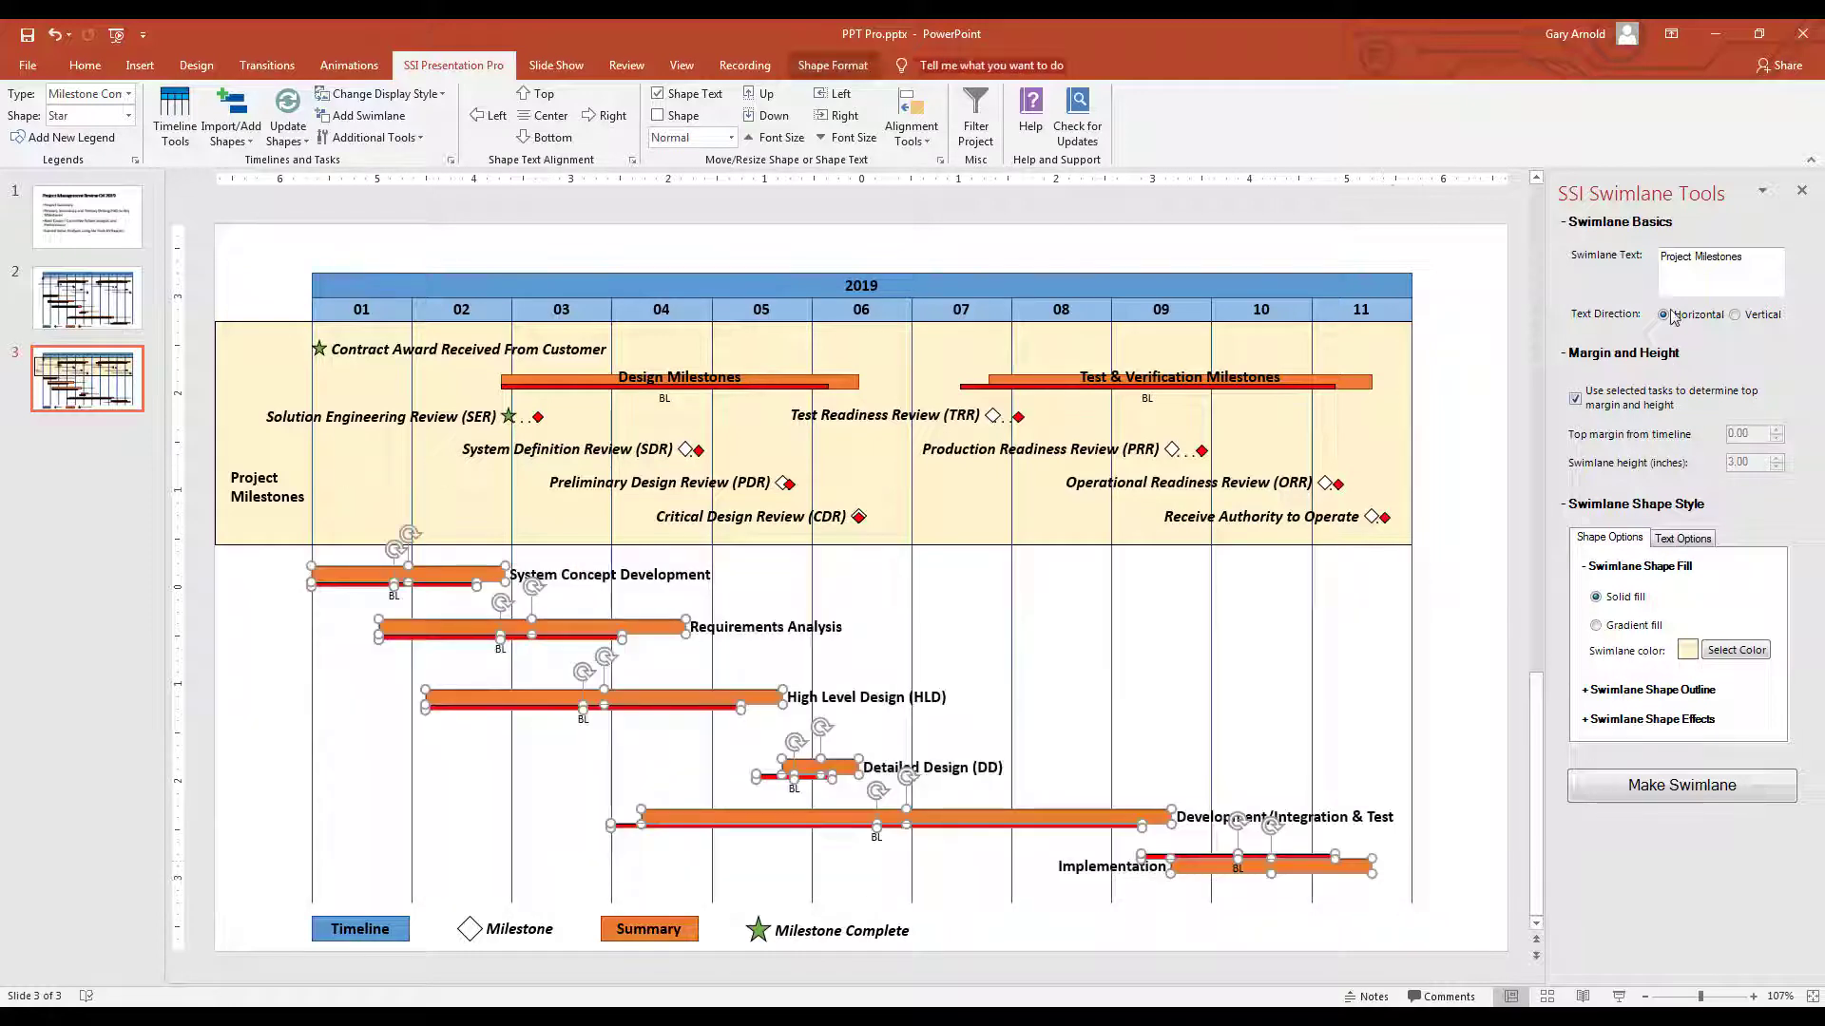
pyautogui.doubleClick(1707, 257)
pyautogui.write('Ph')
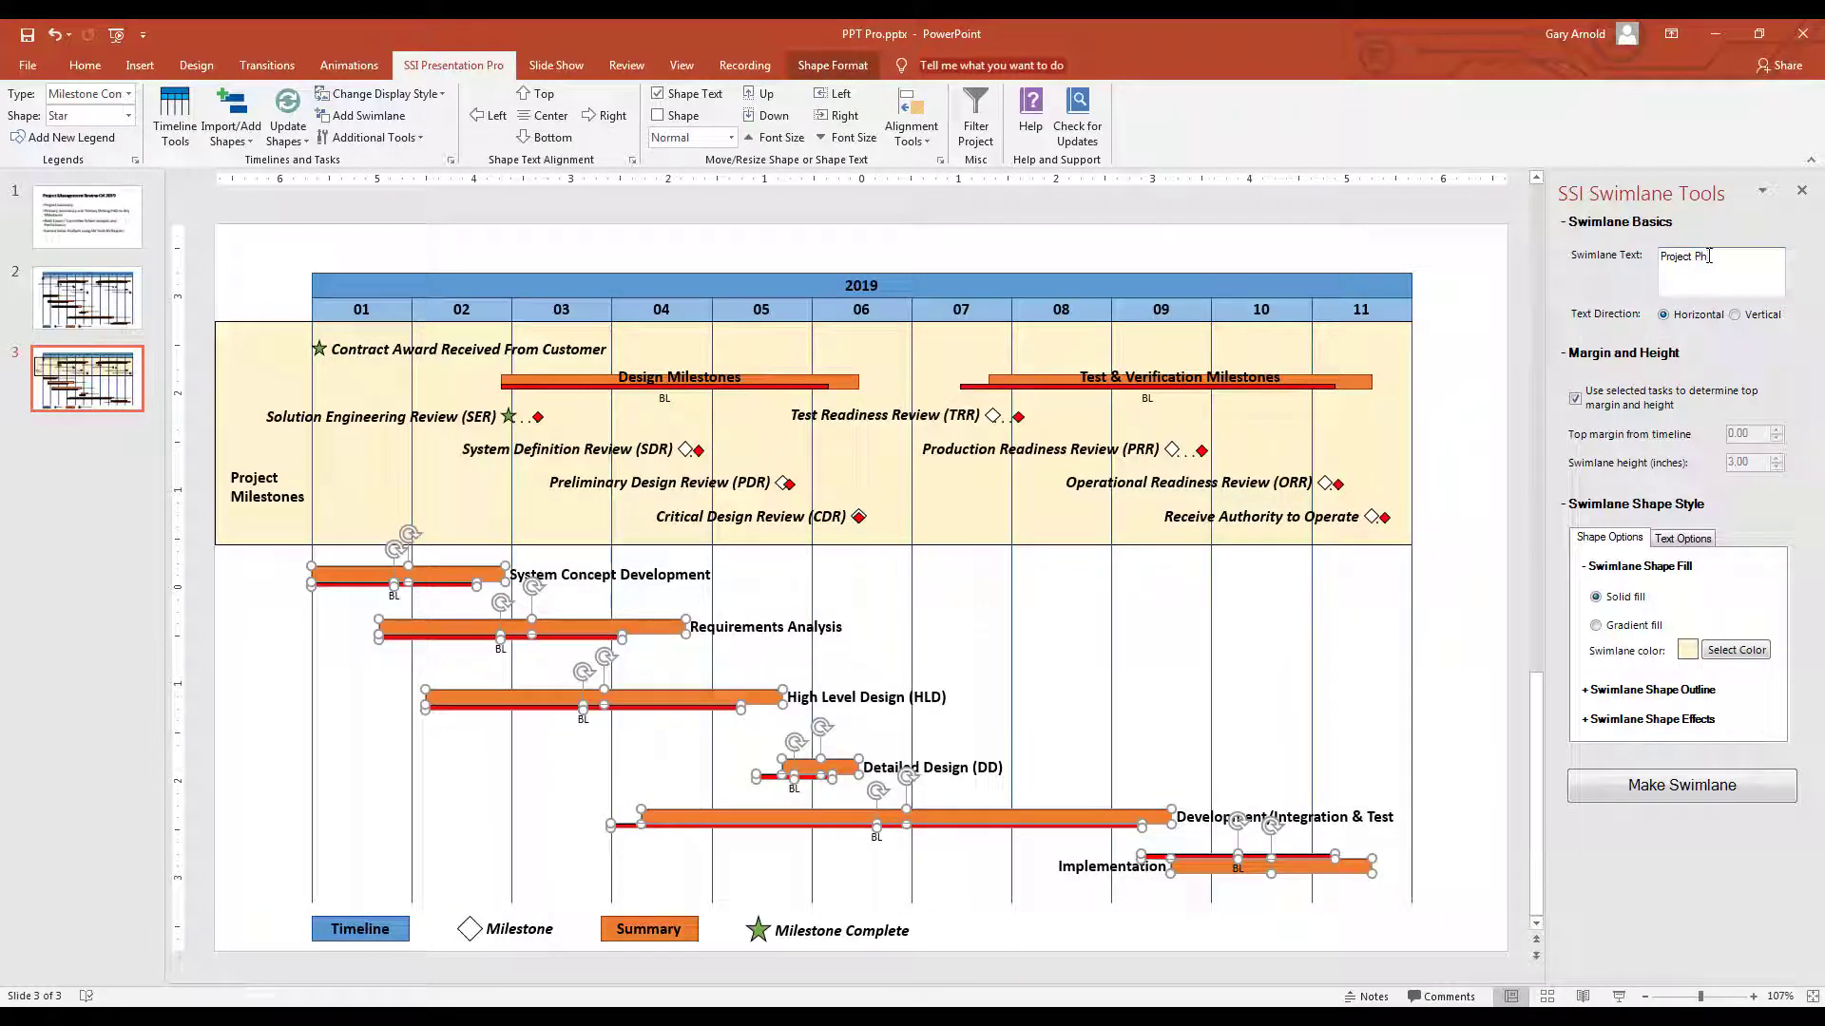
pyautogui.write('ases')
pyautogui.click(1735, 650)
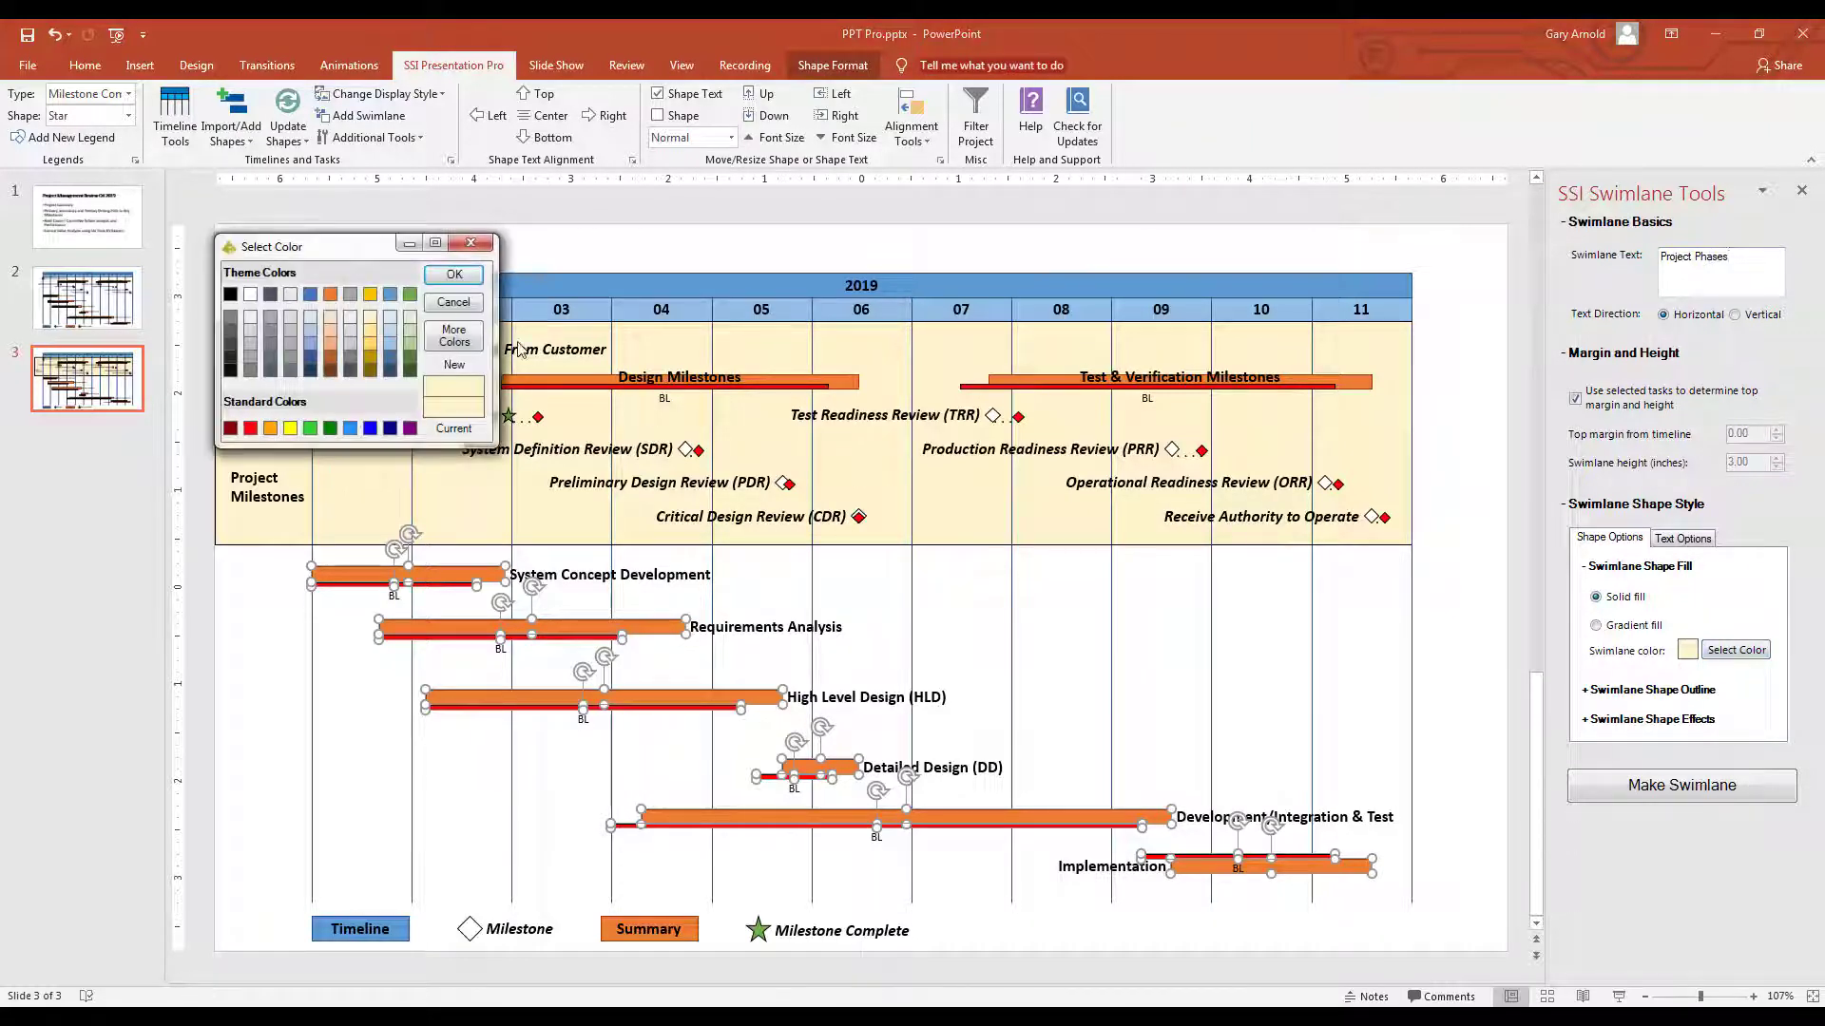
pyautogui.click(409, 316)
pyautogui.click(450, 277)
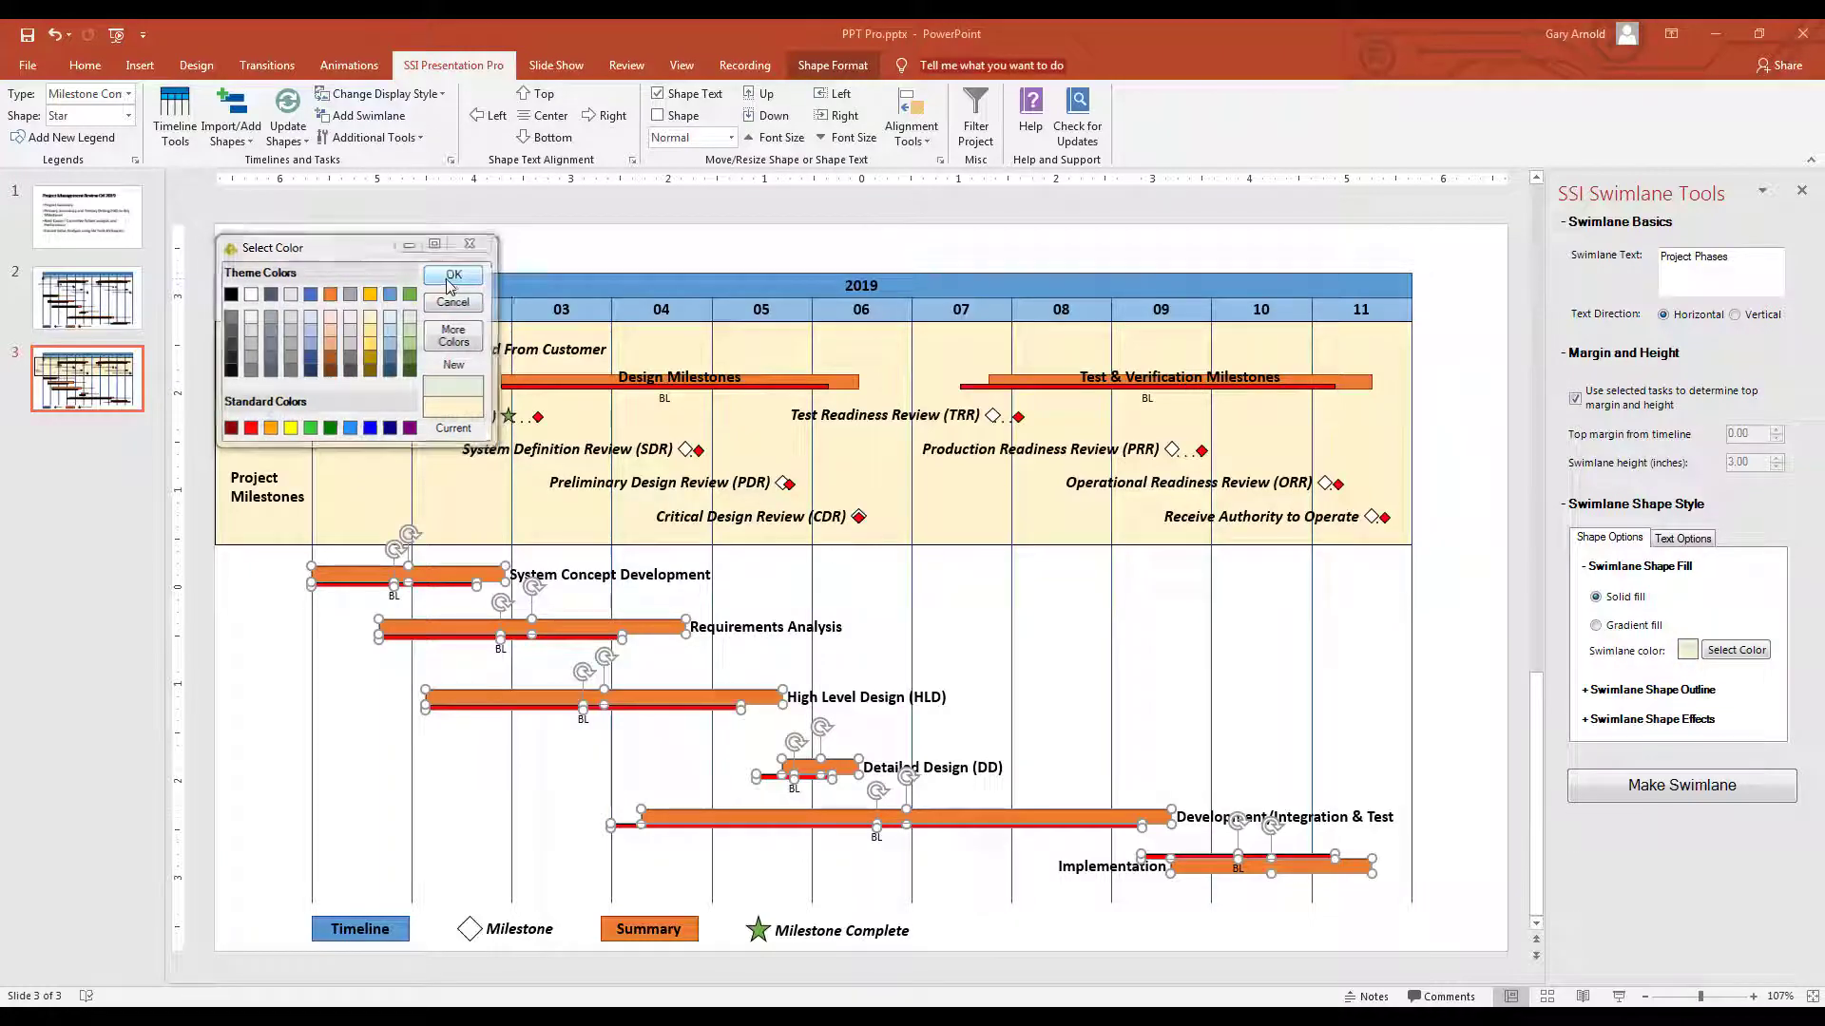
pyautogui.click(1602, 789)
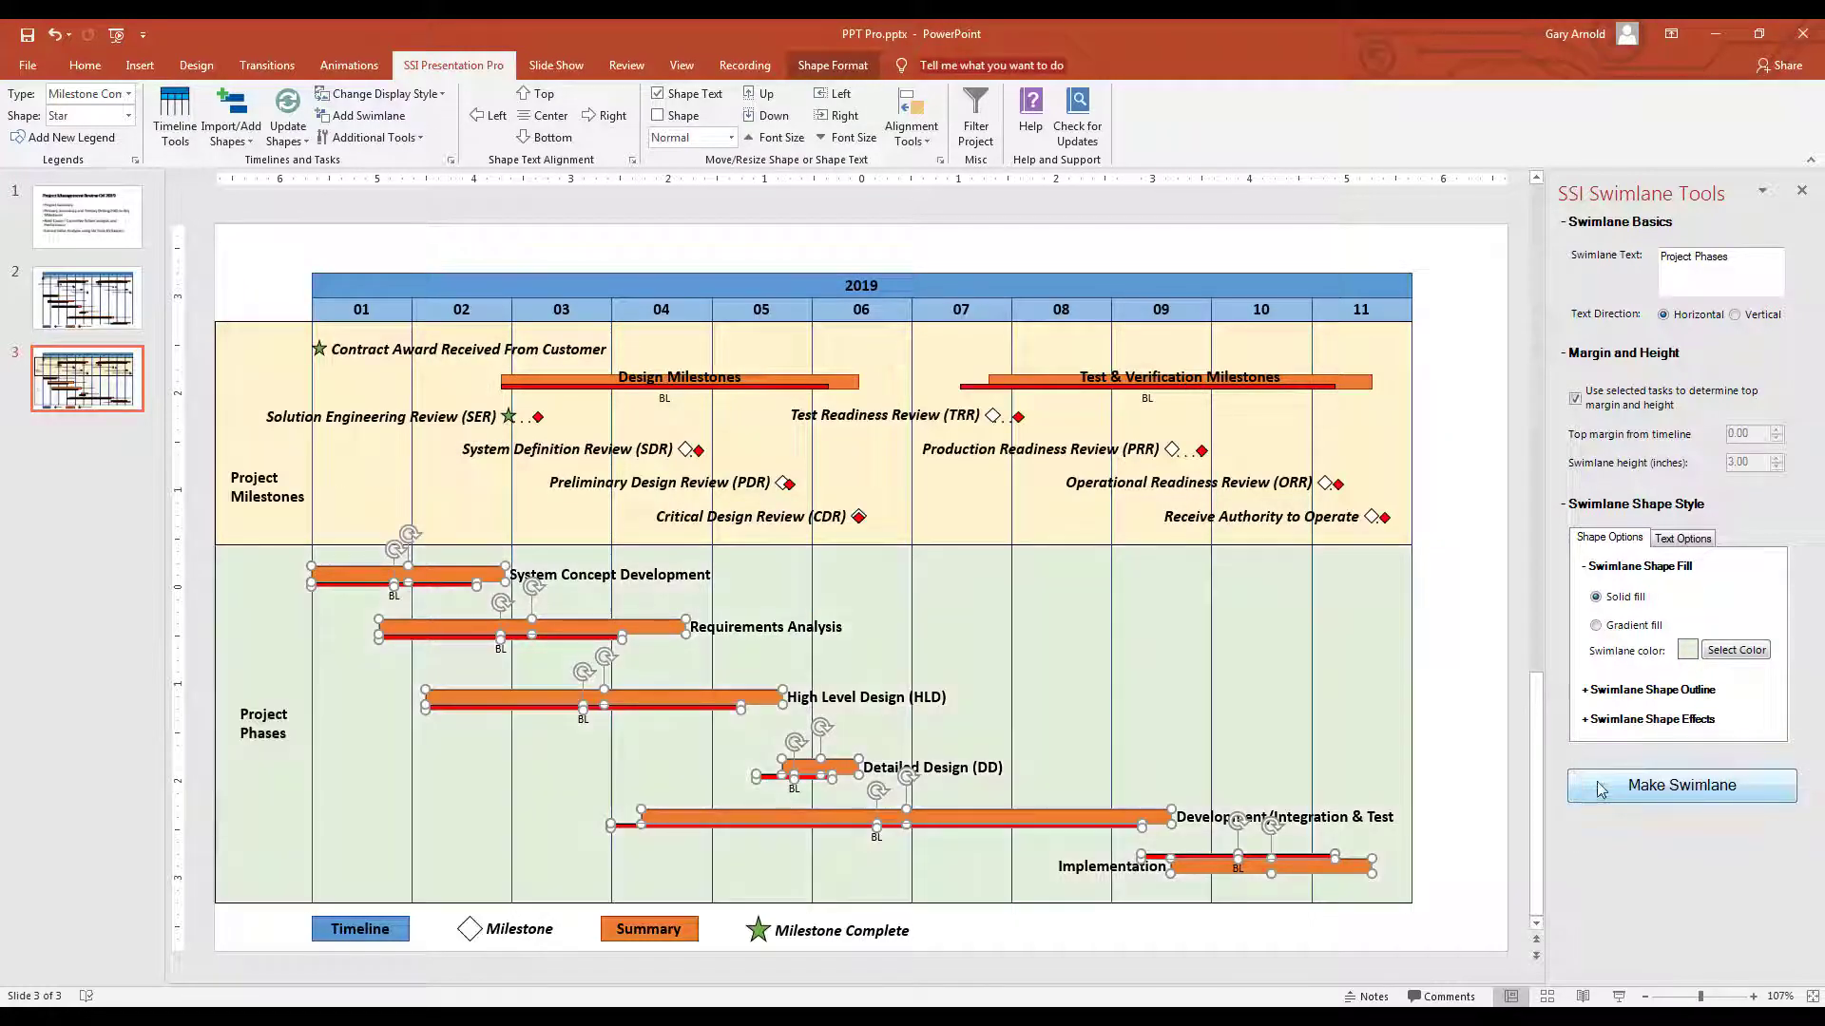